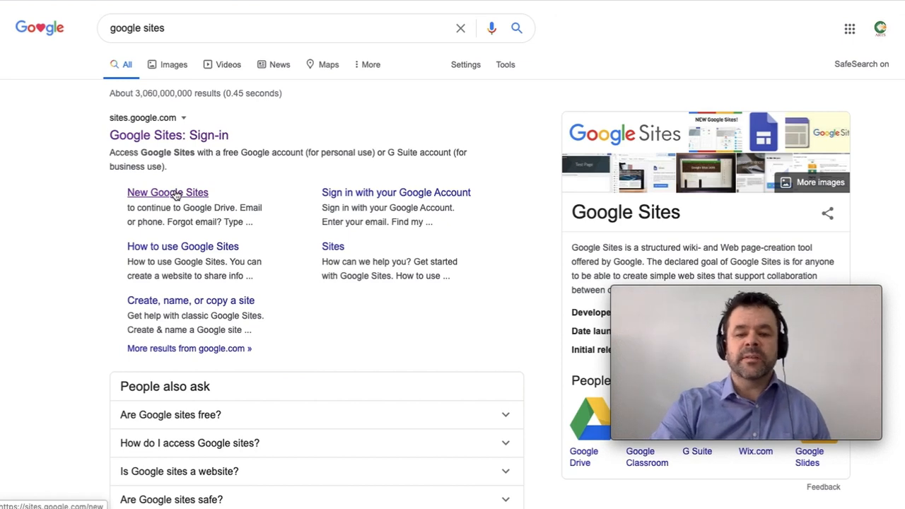
# Step: Open the 'Google Sites: Sign-in' result from the 'google sites' search
pyautogui.click(188, 136)
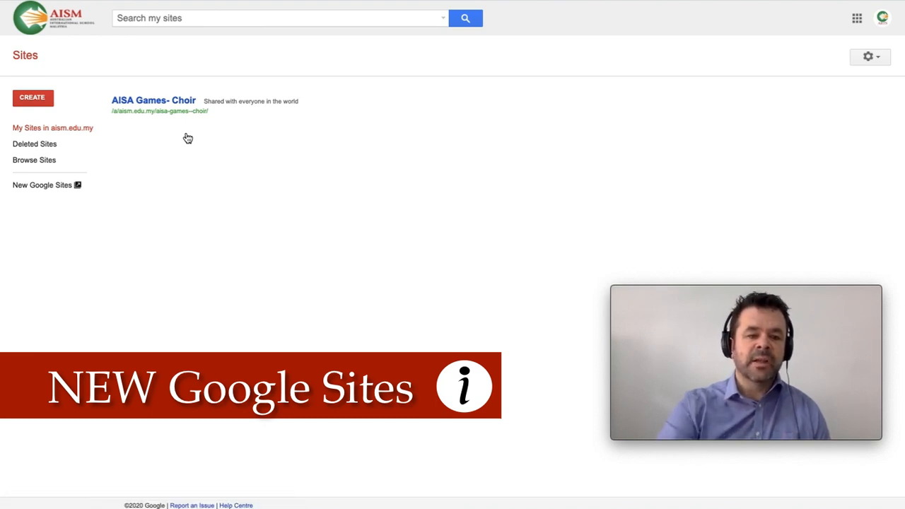
# Step: Switch from the classic Sites list to the New Google Sites home
pyautogui.click(40, 191)
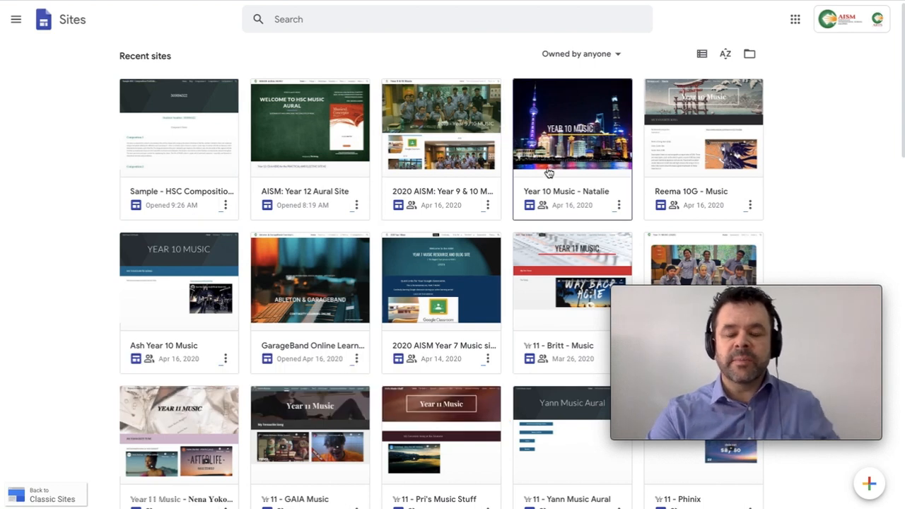
# Step: Filter recent sites to 'Not owned by me' and browse the shared class sites
pyautogui.click(612, 58)
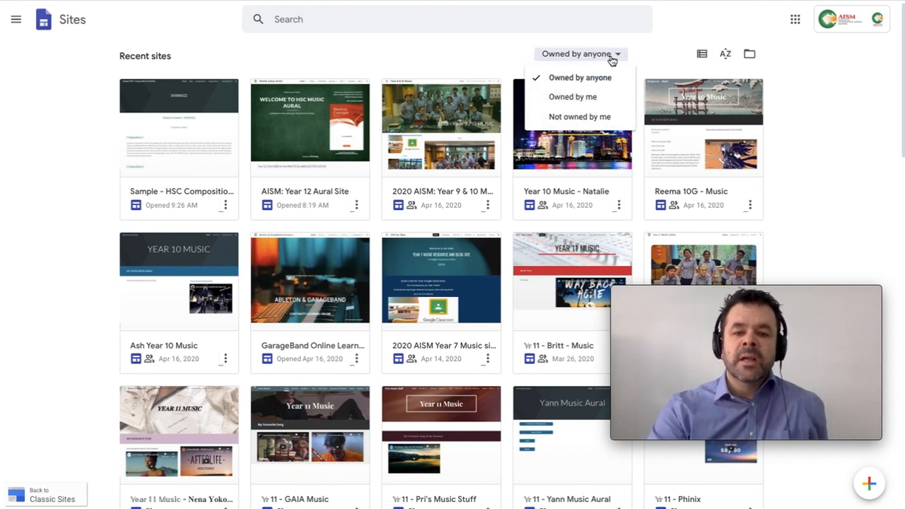
pyautogui.click(595, 117)
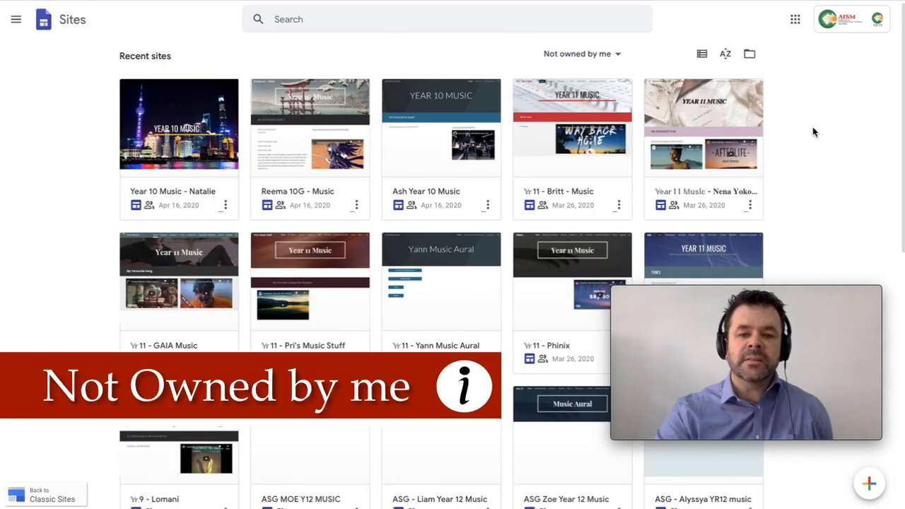
pyautogui.scroll(-2, 812, 128)
pyautogui.scroll(-6, 813, 131)
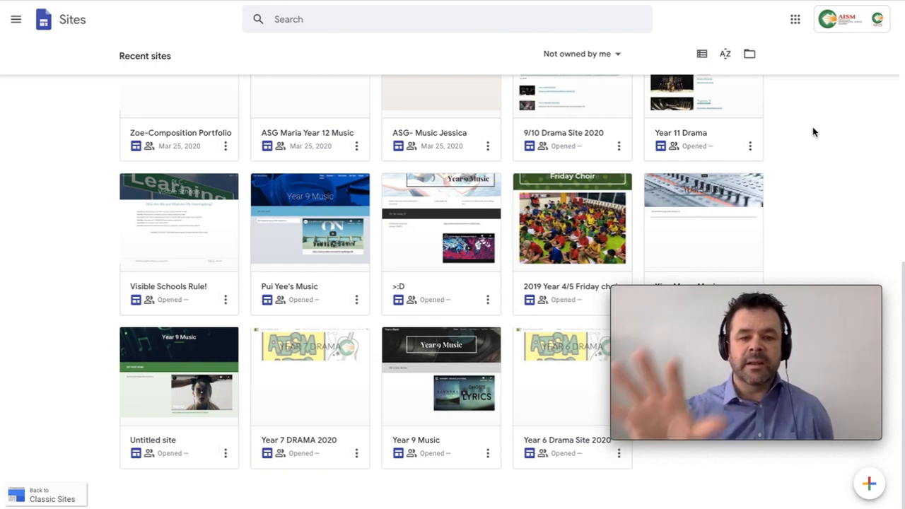
pyautogui.scroll(1, 813, 128)
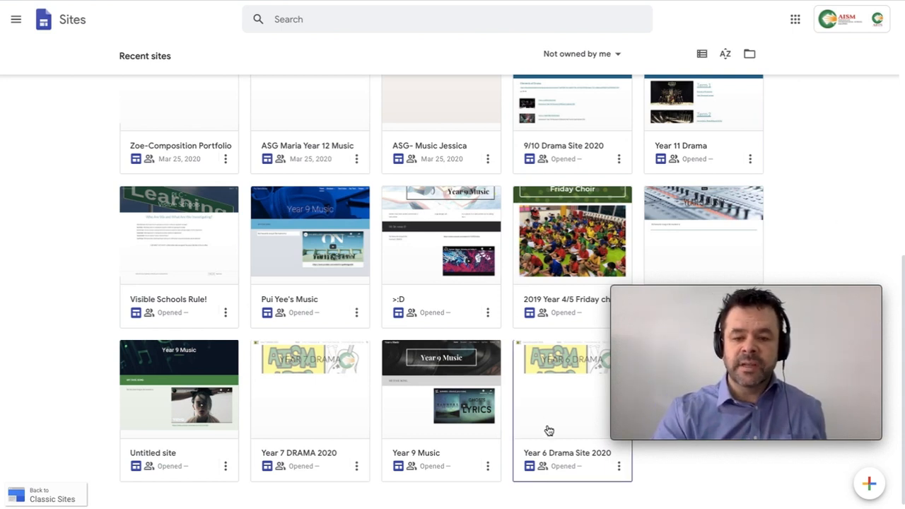
# Step: Create a blank site and replace 'Your page title' with 'Portfolio'
pyautogui.click(870, 484)
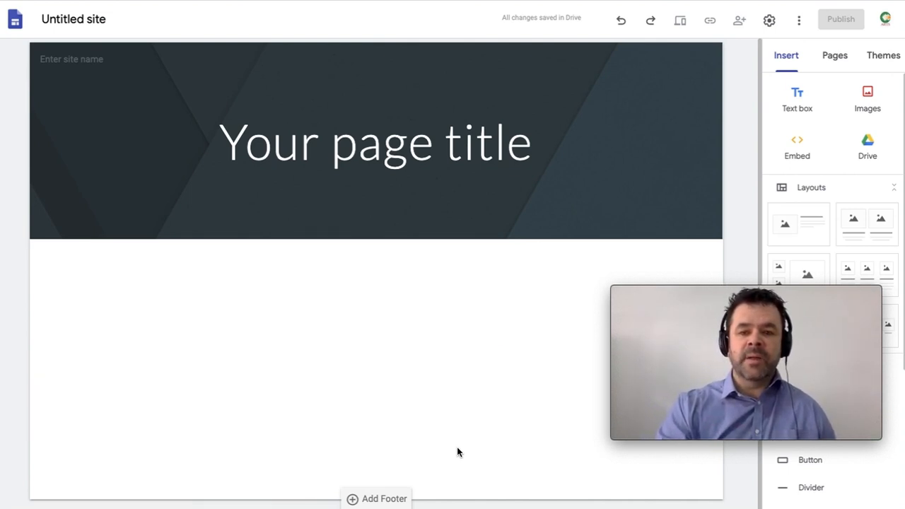
pyautogui.click(361, 142)
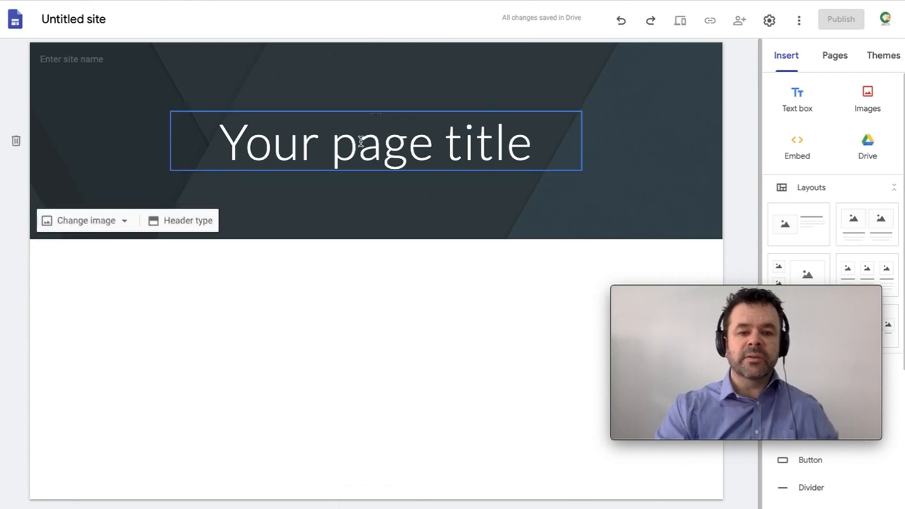
pyautogui.tripleClick(361, 141)
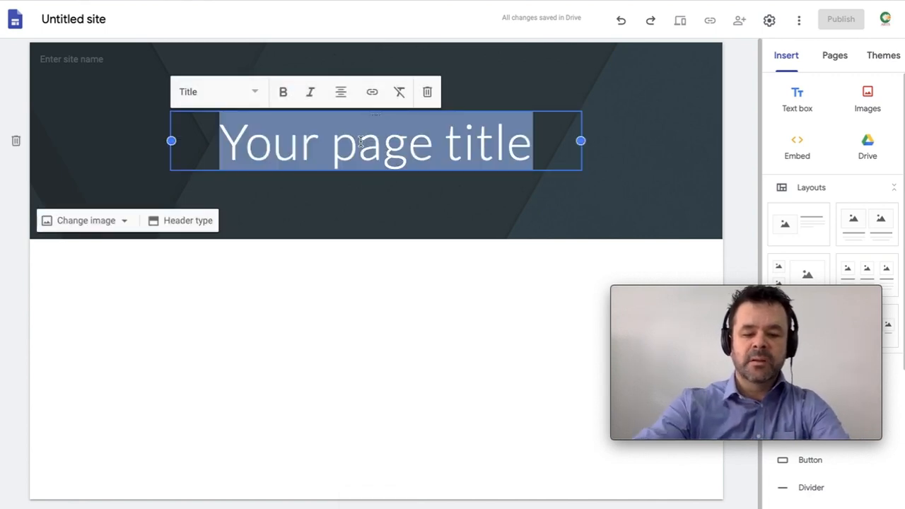
pyautogui.write('Portfo')
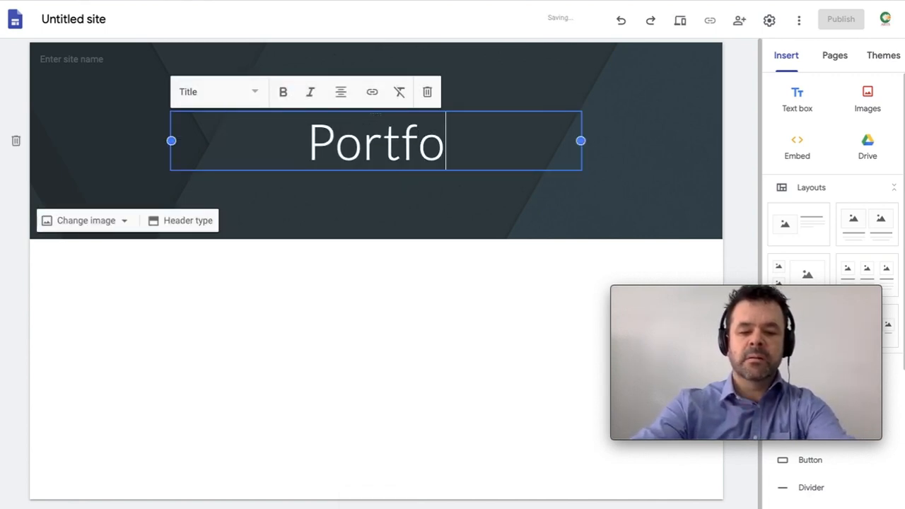
pyautogui.write('lio')
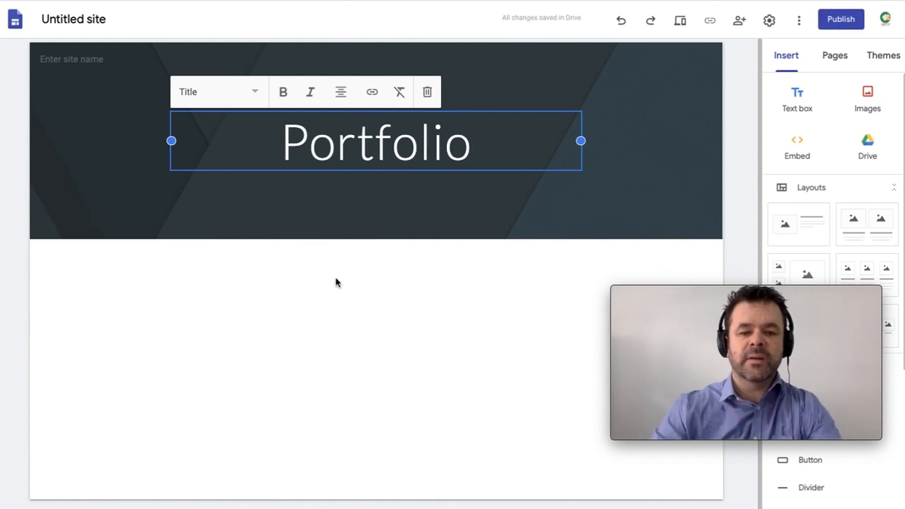
pyautogui.click(336, 283)
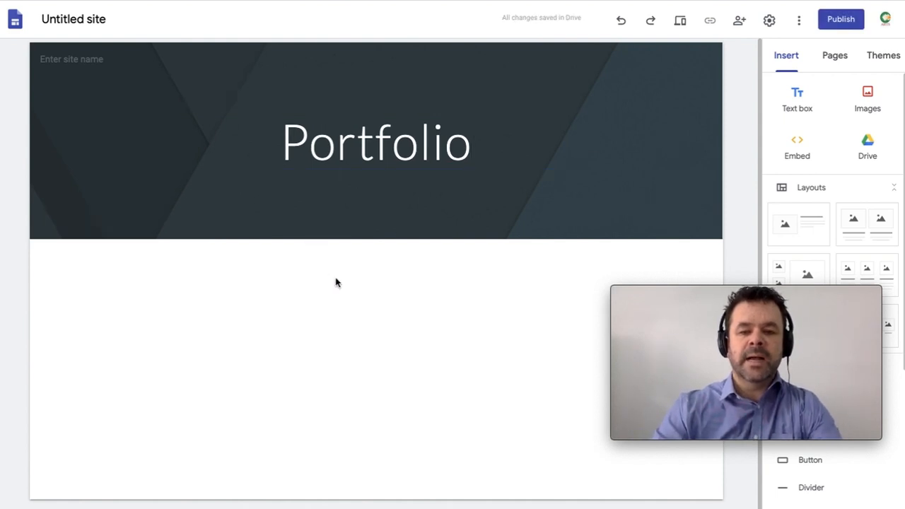
# Step: Apply the Aristotle theme after trying Diplomat, testing its bold font style
pyautogui.click(888, 62)
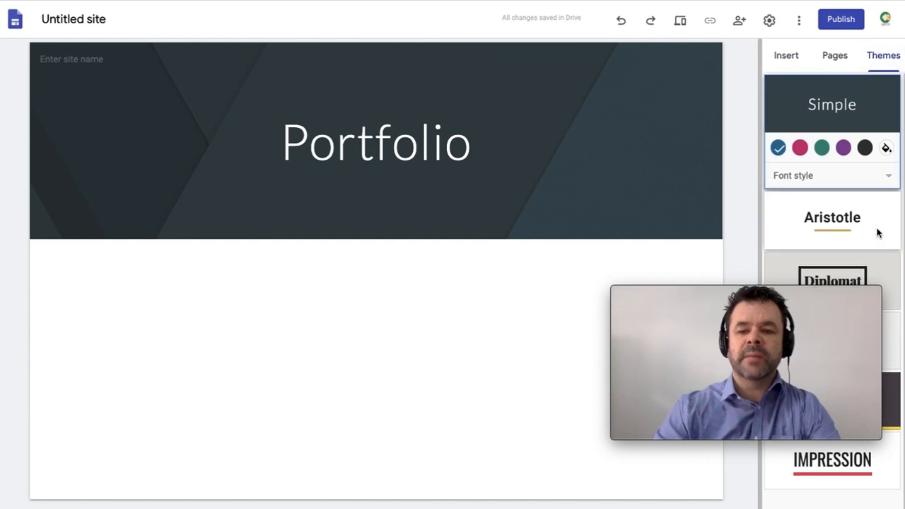
pyautogui.click(885, 266)
pyautogui.click(847, 177)
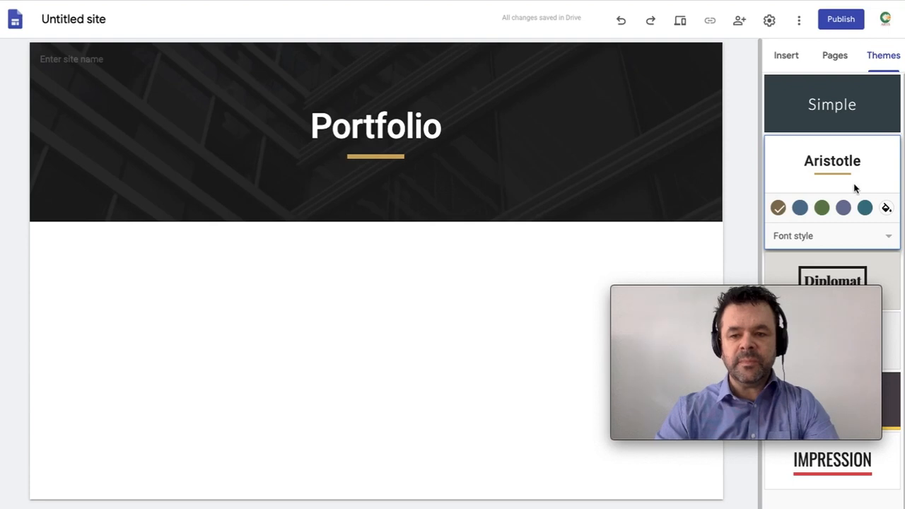
pyautogui.click(845, 239)
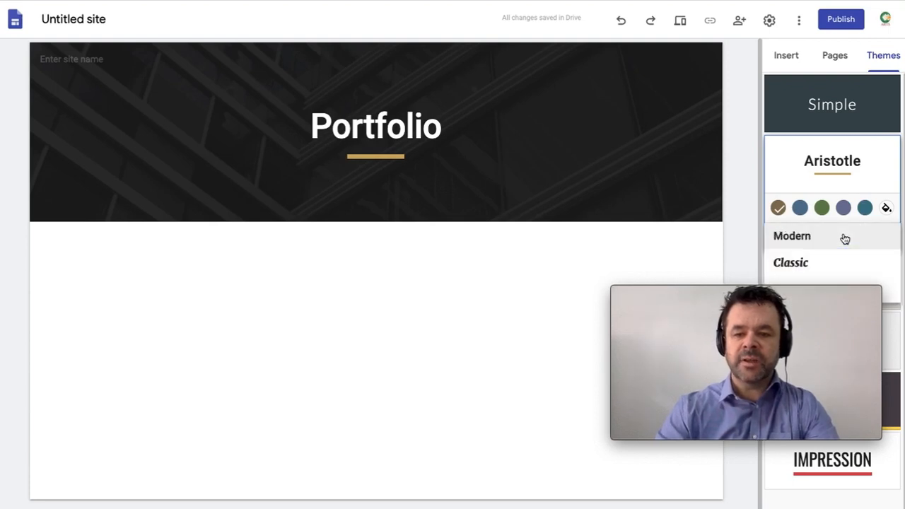
pyautogui.click(897, 285)
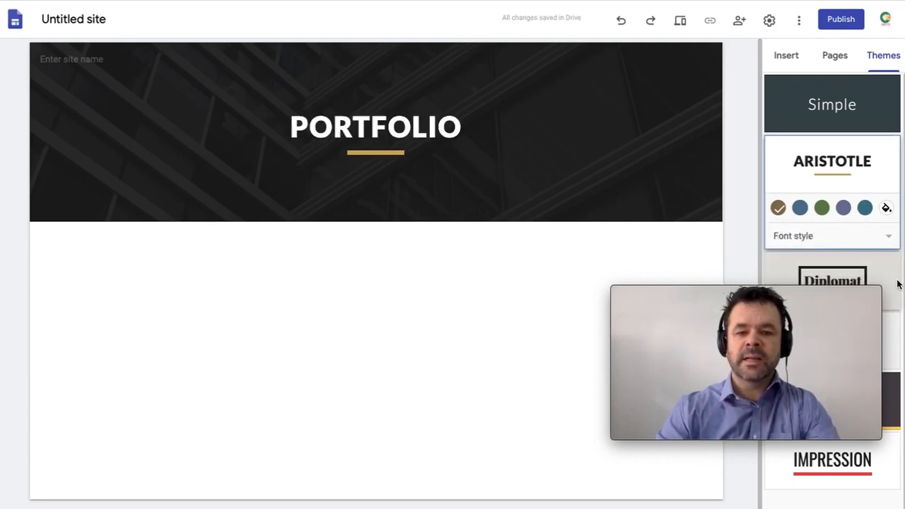
# Step: Try accent colours for the theme: blue, then a custom dark red
pyautogui.click(800, 209)
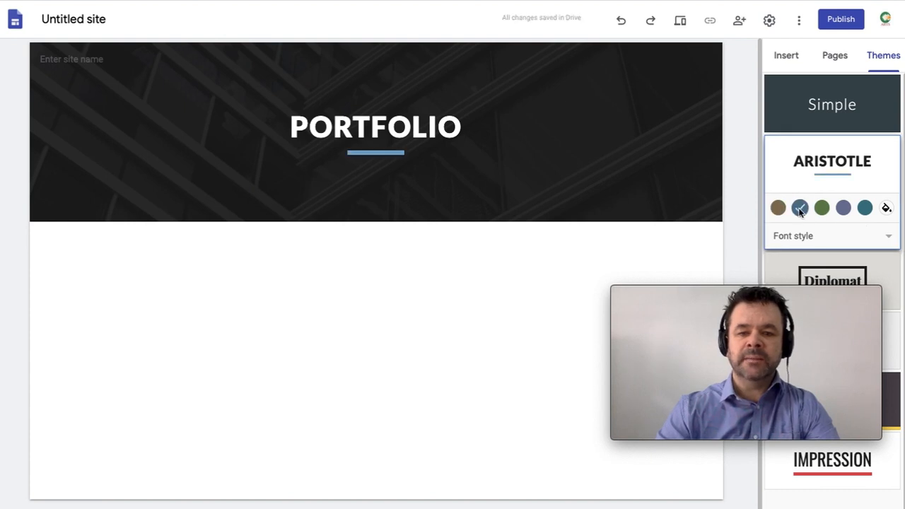
pyautogui.click(886, 208)
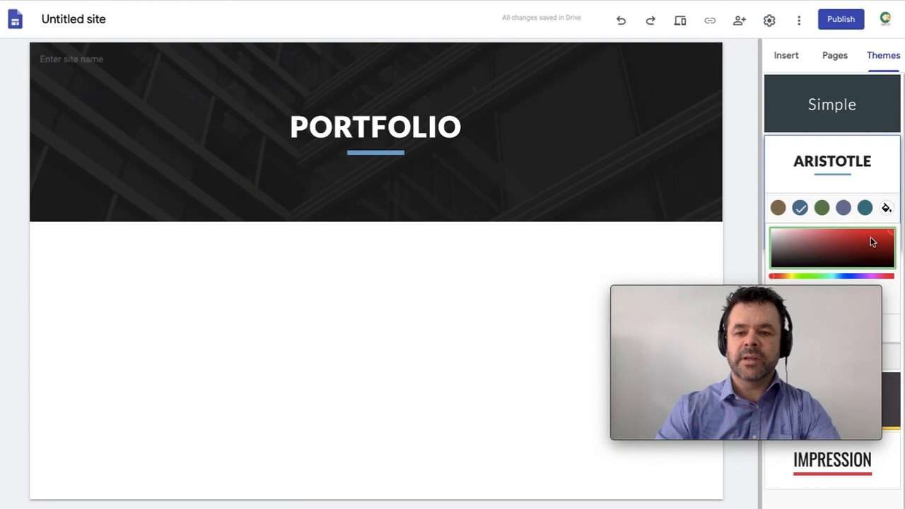
pyautogui.moveTo(873, 242)
pyautogui.mouseDown()
pyautogui.moveTo(822, 244)
pyautogui.moveTo(853, 253)
pyautogui.moveTo(811, 250)
pyautogui.moveTo(854, 253)
pyautogui.mouseUp()
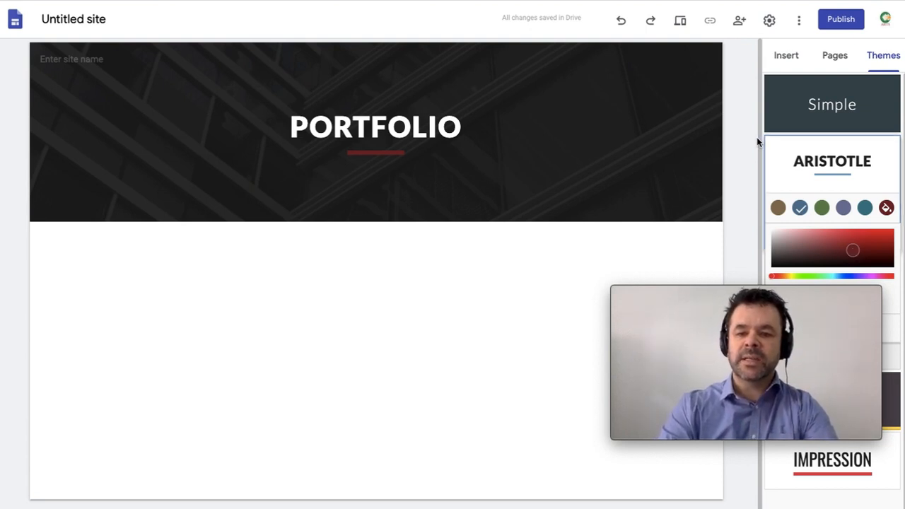
pyautogui.click(748, 160)
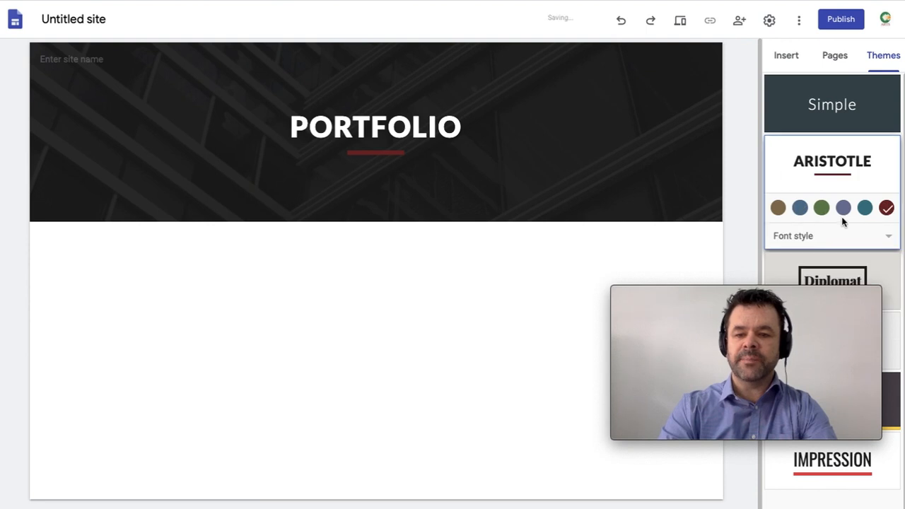
# Step: Settle on the Modern font style with the blue accent colour
pyautogui.click(870, 236)
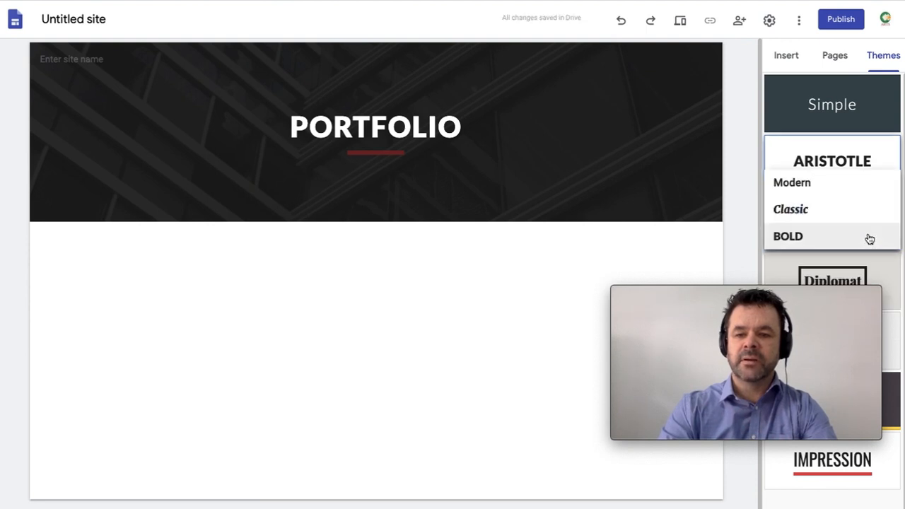
pyautogui.click(806, 187)
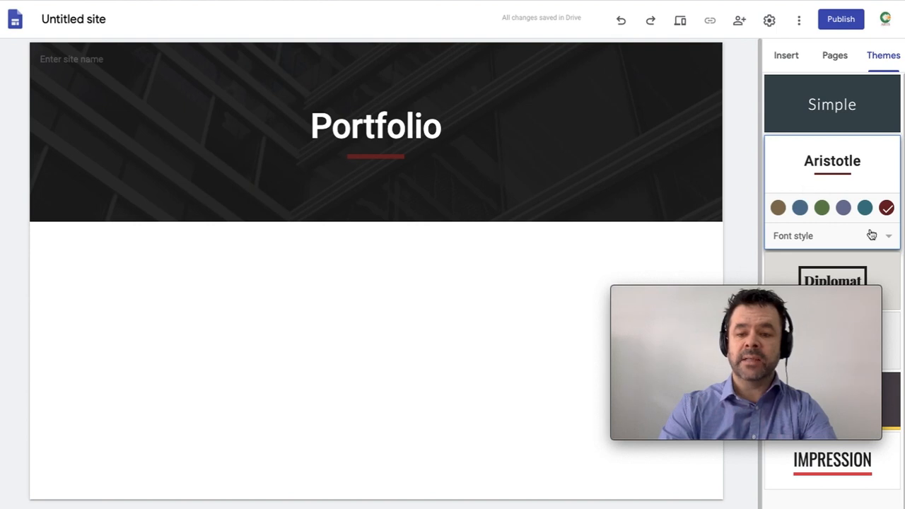
pyautogui.click(800, 208)
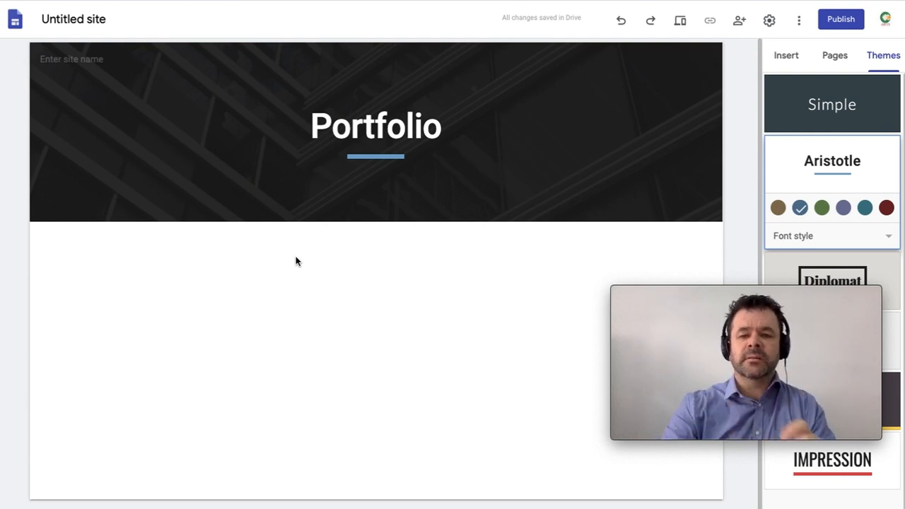
pyautogui.click(786, 58)
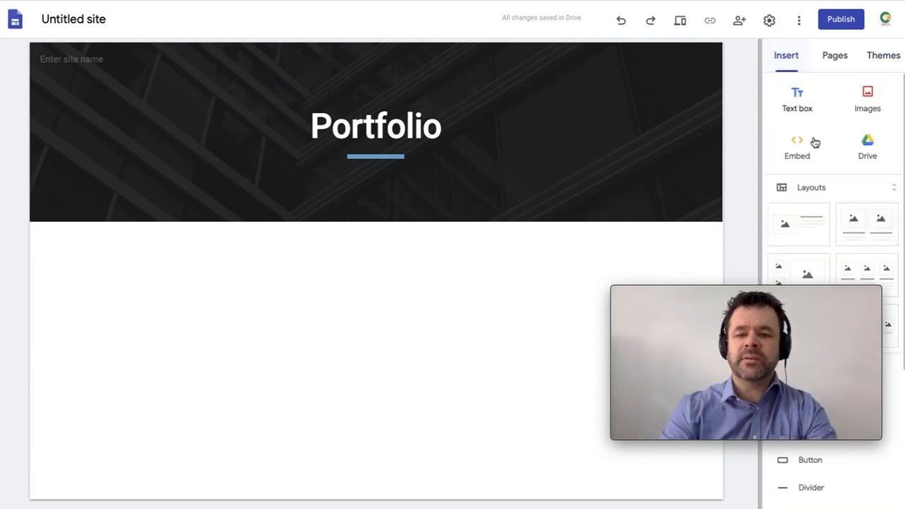
# Step: Show the page list, holding only Home, and bring up quick insert on the page body
pyautogui.scroll(-3, 816, 166)
pyautogui.scroll(3, 817, 166)
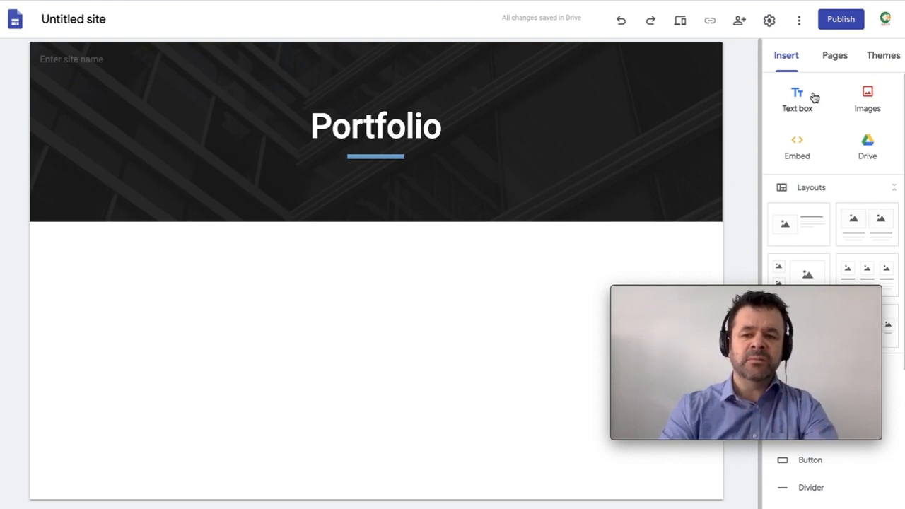
pyautogui.click(833, 61)
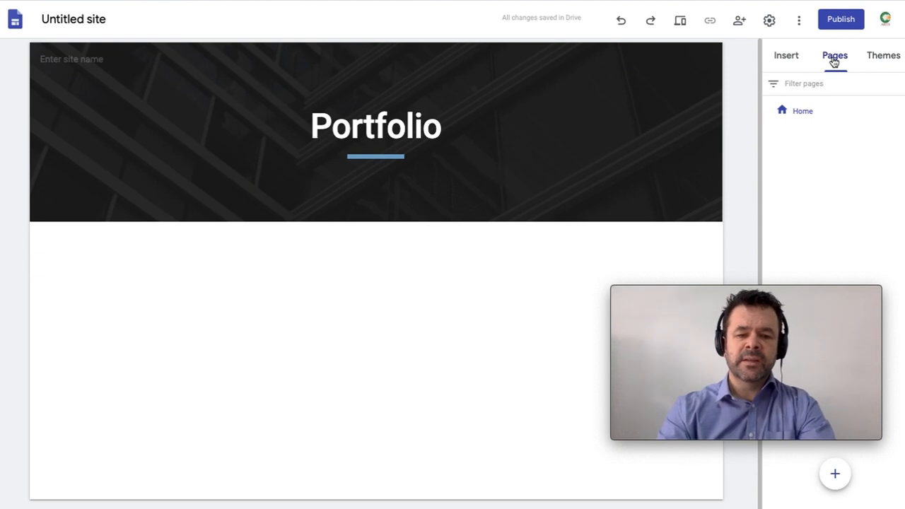
pyautogui.doubleClick(251, 310)
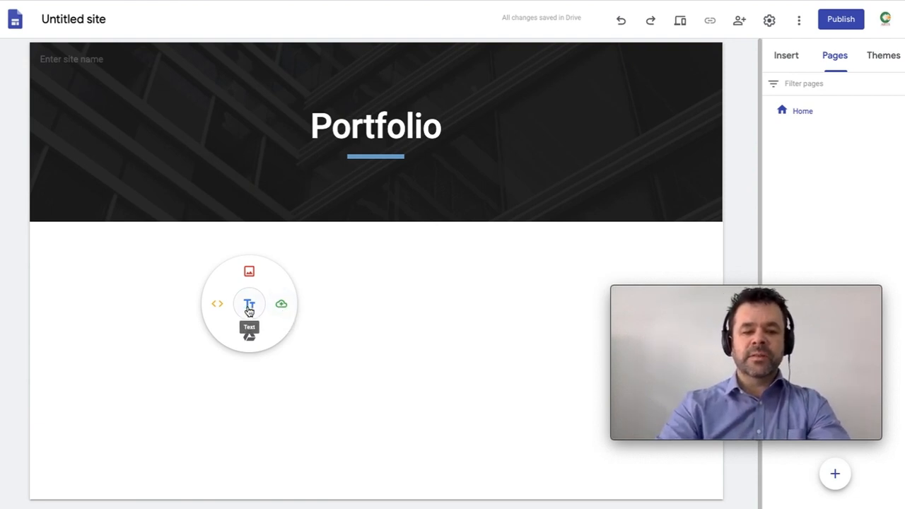
# Step: Add a Title-style placeholder text box with a plain paragraph beneath it
pyautogui.click(249, 304)
pyautogui.write('kjqbclkjabckljabckjabckja ckj')
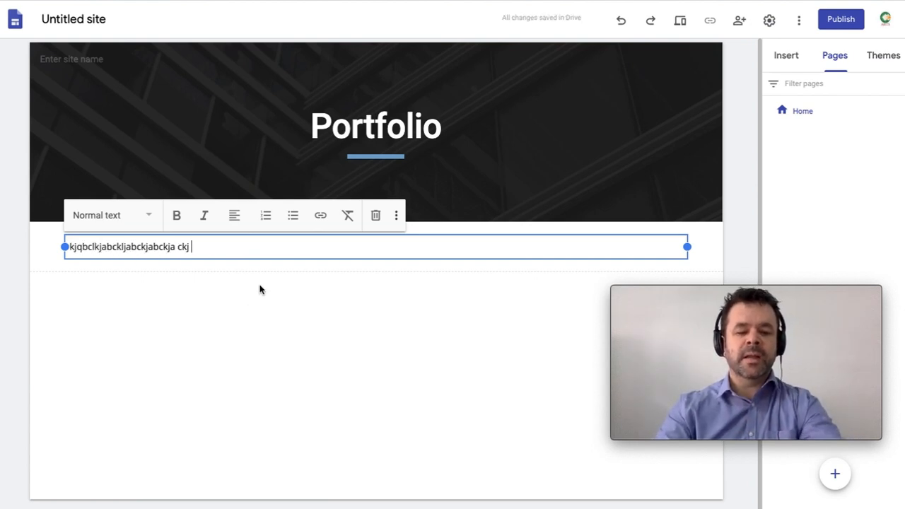
pyautogui.hotkey('ctrl', 'a')
pyautogui.click(111, 220)
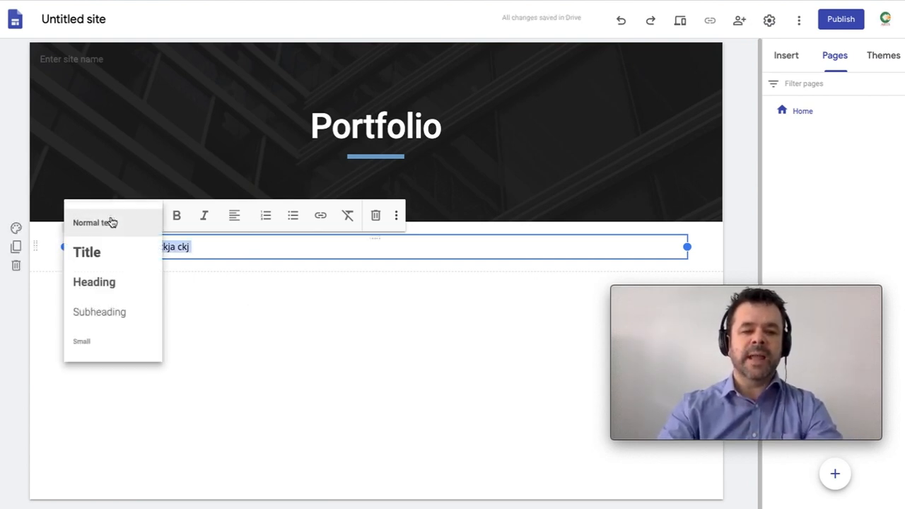
pyautogui.click(107, 265)
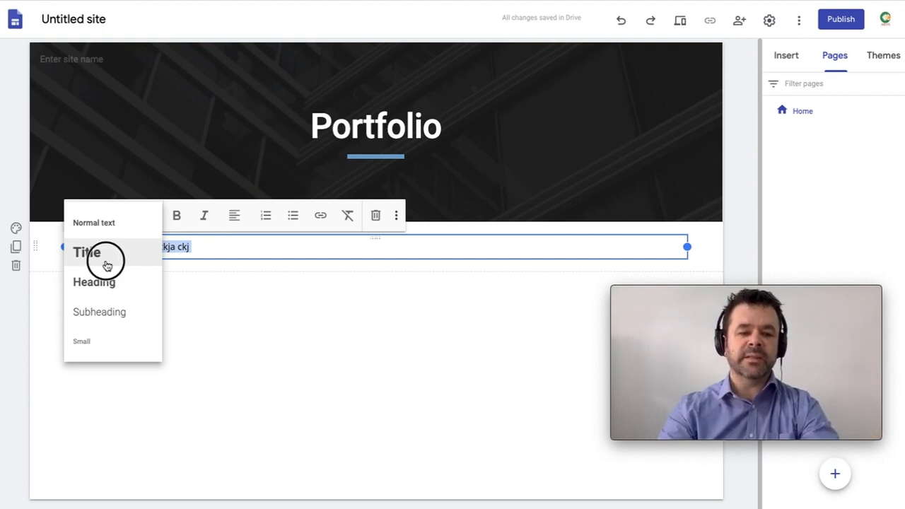
pyautogui.click(190, 300)
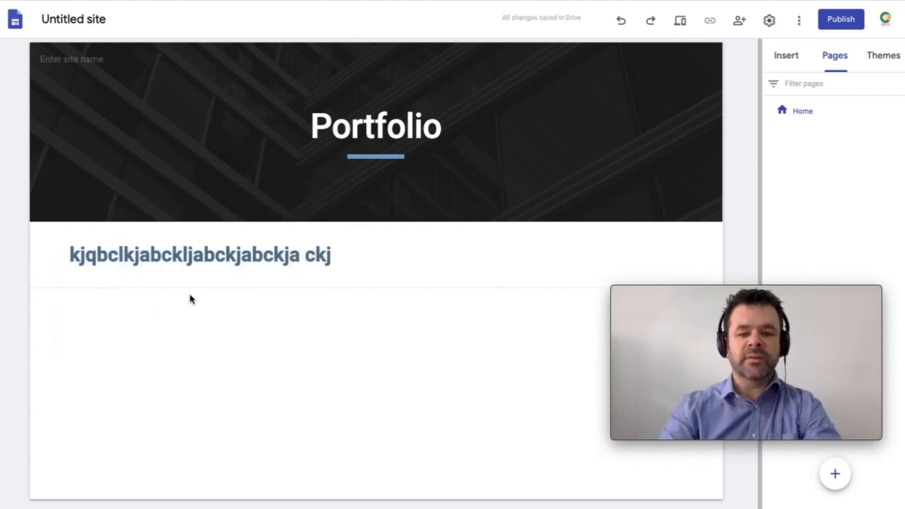
pyautogui.doubleClick(105, 301)
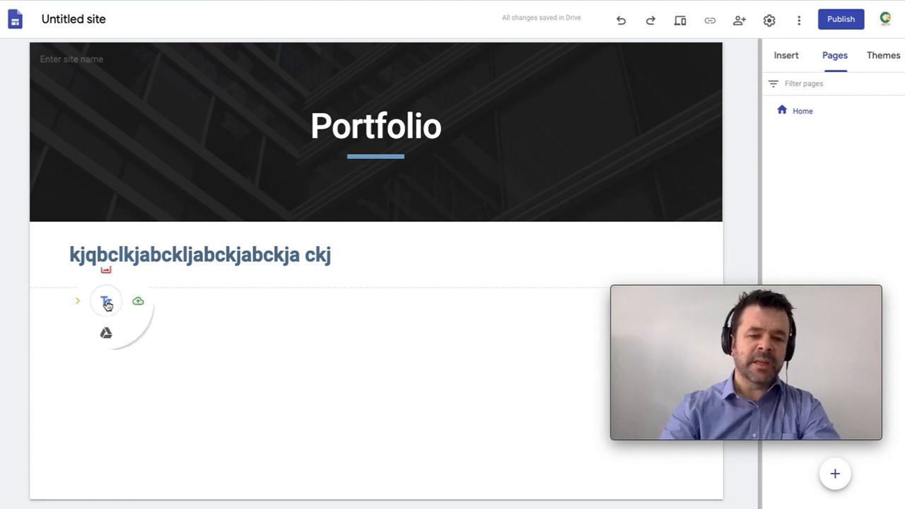
pyautogui.click(104, 302)
pyautogui.write('lmcbnvlkadncladnvjklanvlanv')
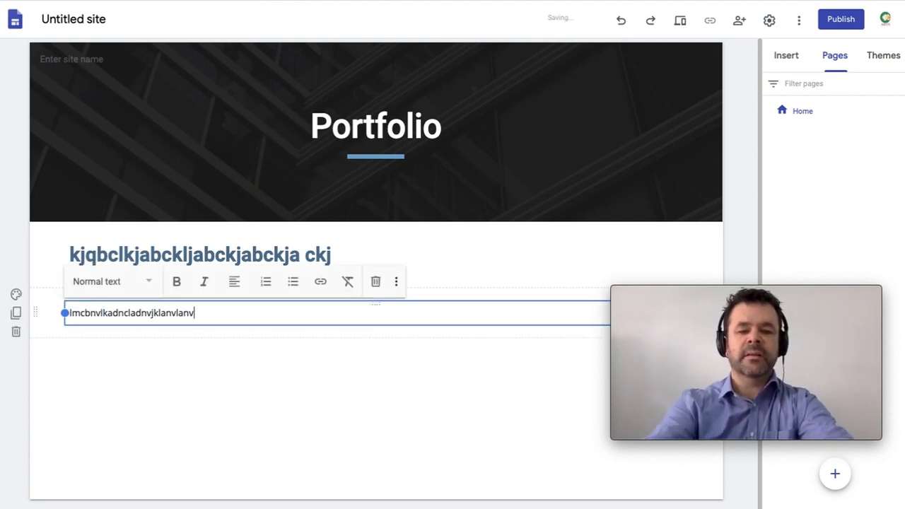
pyautogui.click(139, 344)
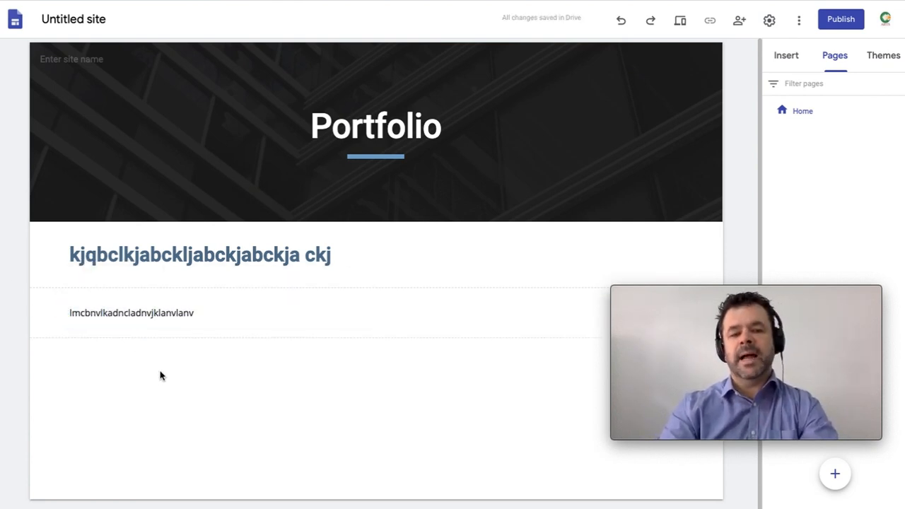
# Step: Add a second placeholder text box below and give it Title style
pyautogui.doubleClick(163, 363)
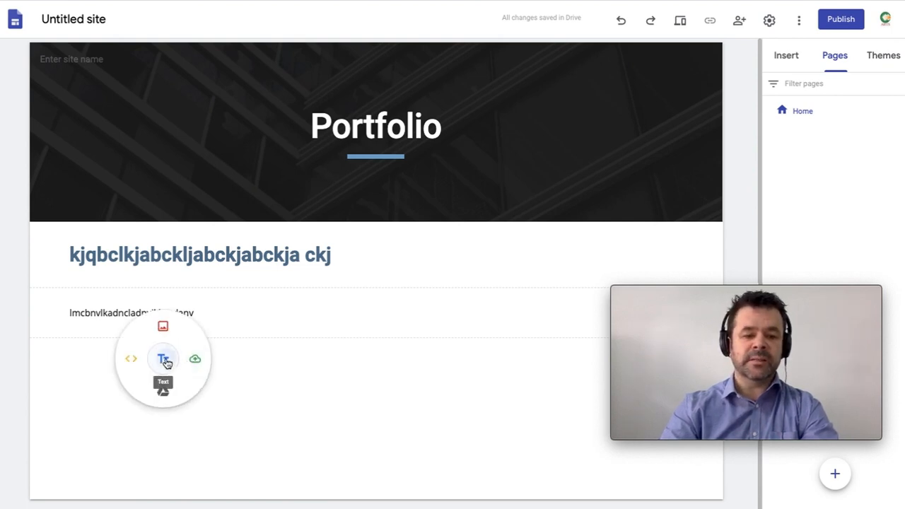
pyautogui.click(164, 359)
pyautogui.write('kjbsadkabkcjab')
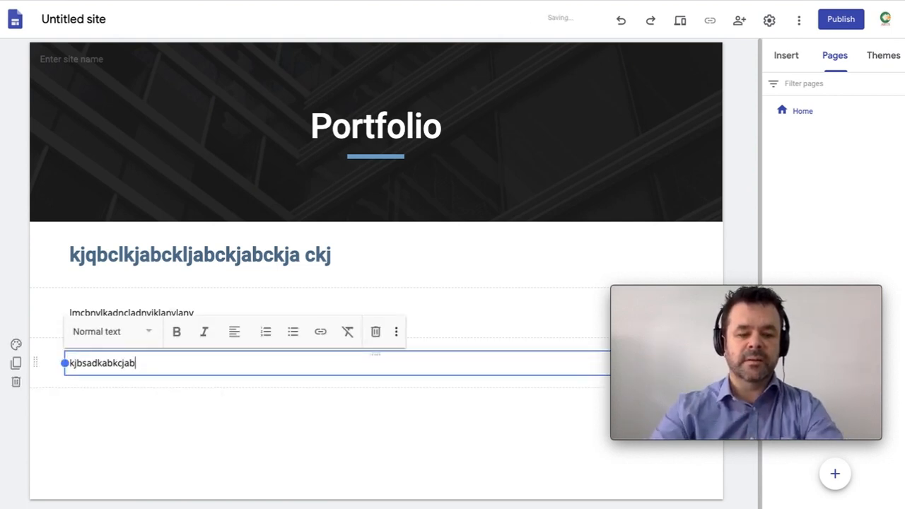
pyautogui.hotkey('ctrl', 'a')
pyautogui.click(89, 337)
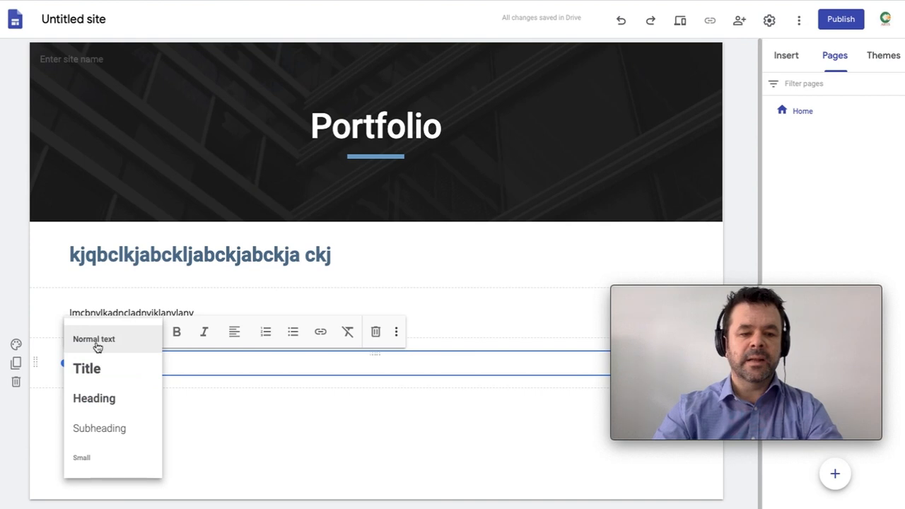
pyautogui.click(89, 369)
# Step: Add a Heading-style placeholder block followed by another placeholder paragraph
pyautogui.doubleClick(157, 415)
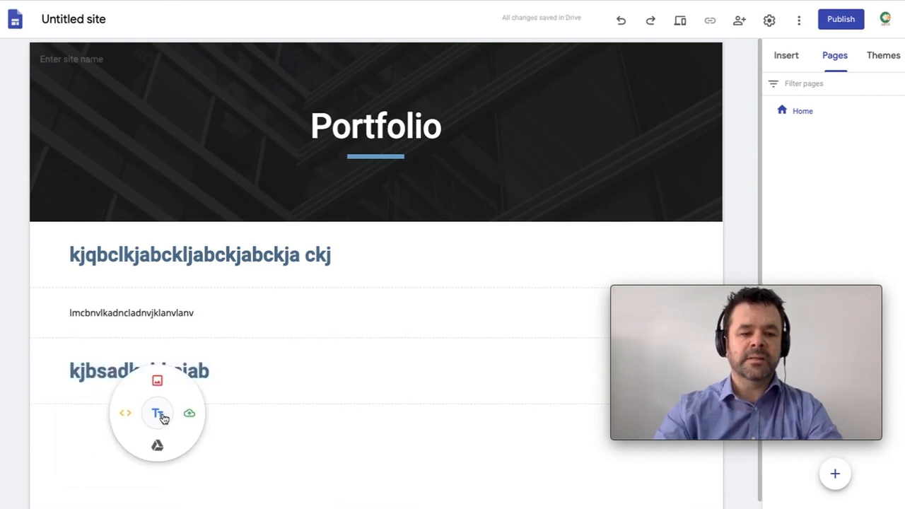
pyautogui.click(158, 415)
pyautogui.write('ls,nvlsmnvlksnv')
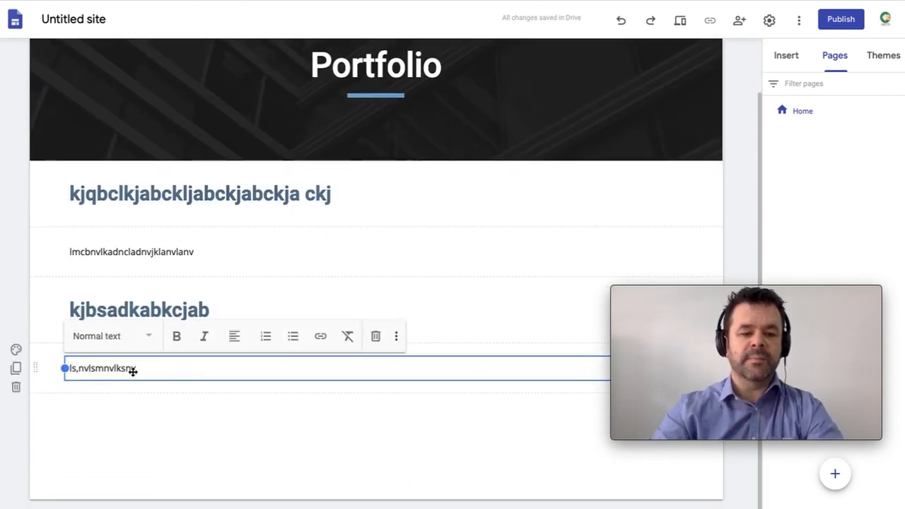
pyautogui.click(116, 343)
pyautogui.click(111, 404)
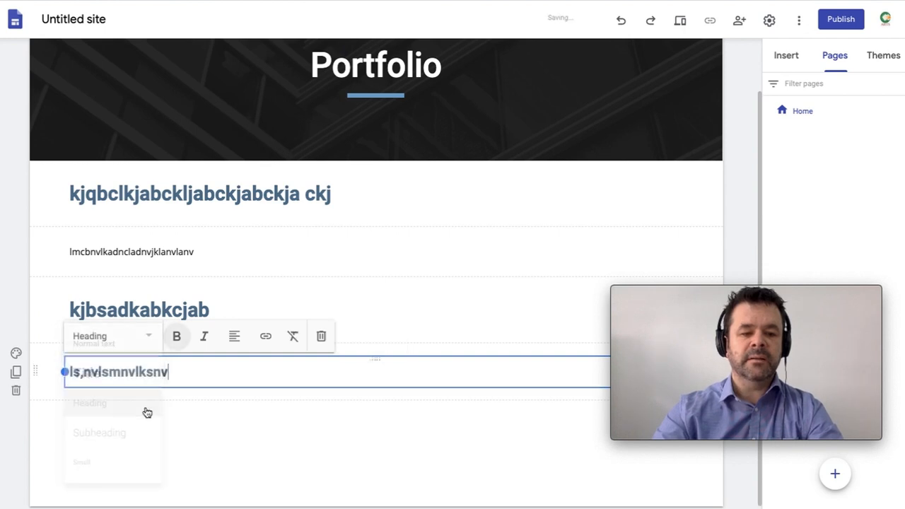
pyautogui.click(281, 420)
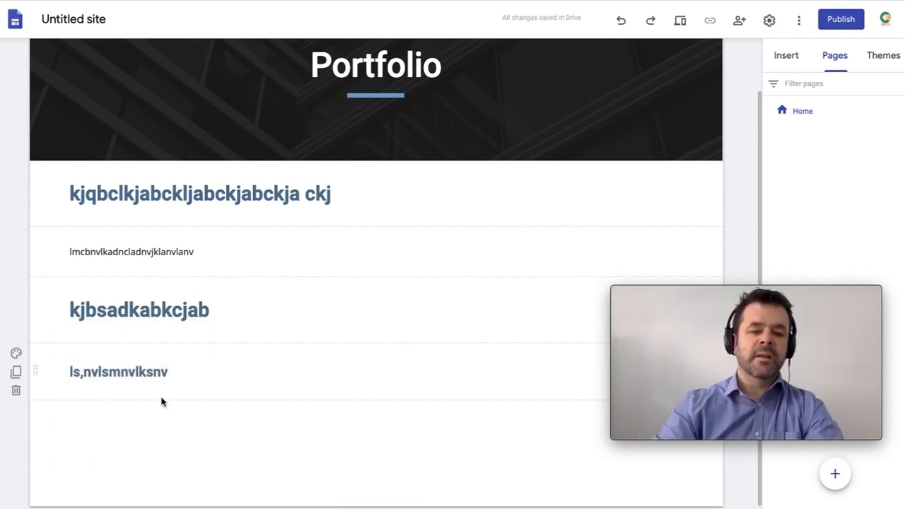
pyautogui.doubleClick(133, 412)
pyautogui.click(132, 413)
pyautogui.write('s,dmvblsbvlsbv')
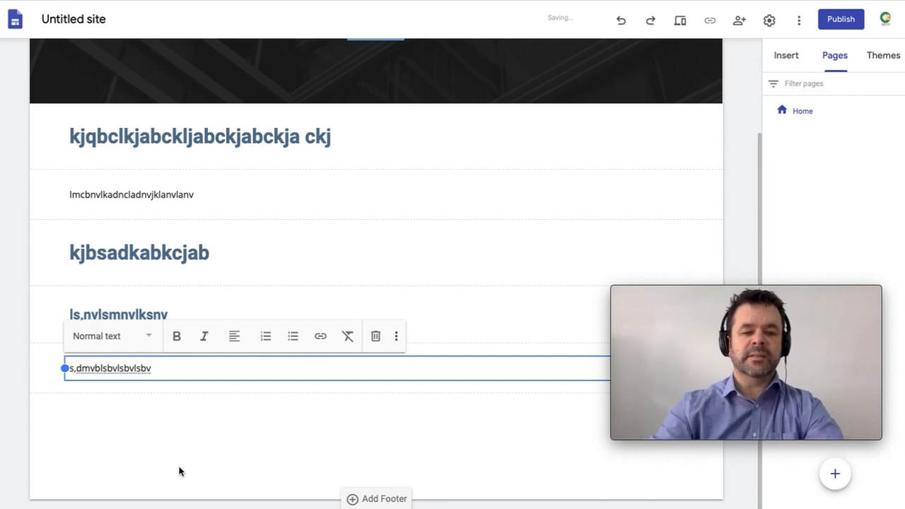
pyautogui.click(211, 428)
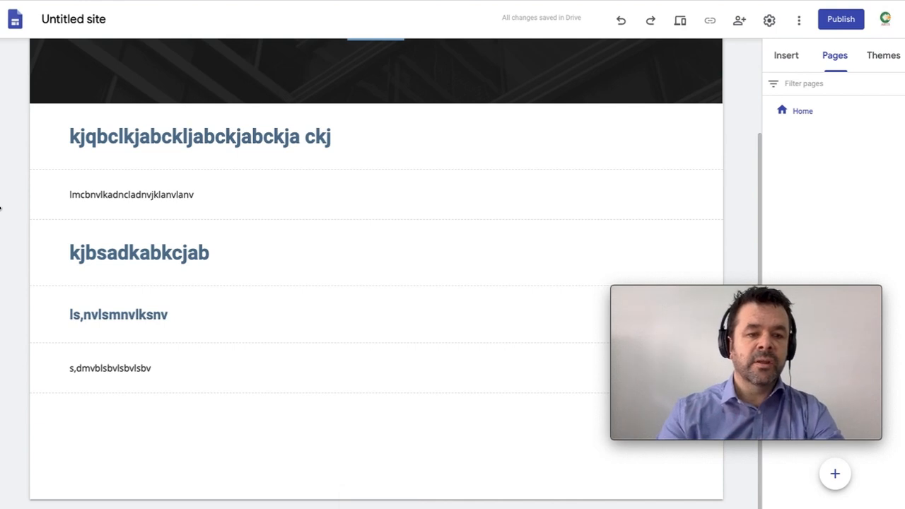
# Step: Give the first title section the dark Emphasis 2 background
pyautogui.click(17, 119)
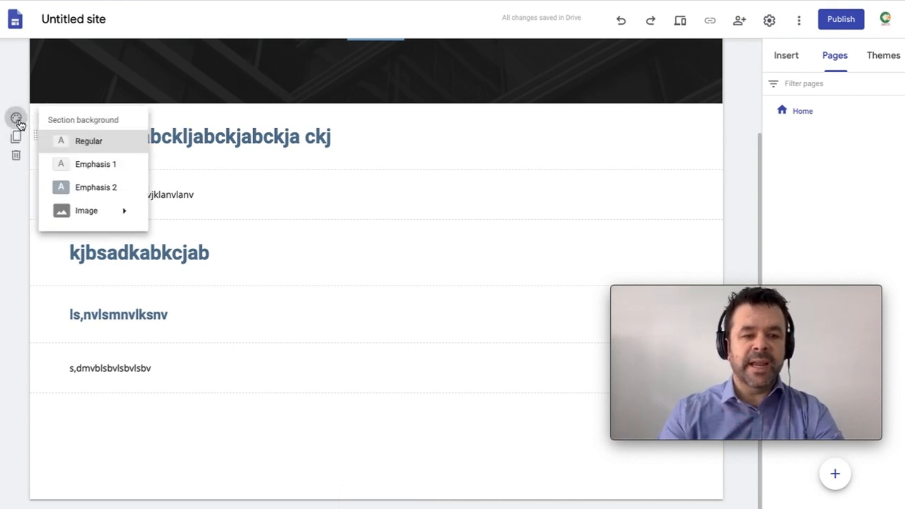
pyautogui.click(17, 120)
pyautogui.click(17, 120)
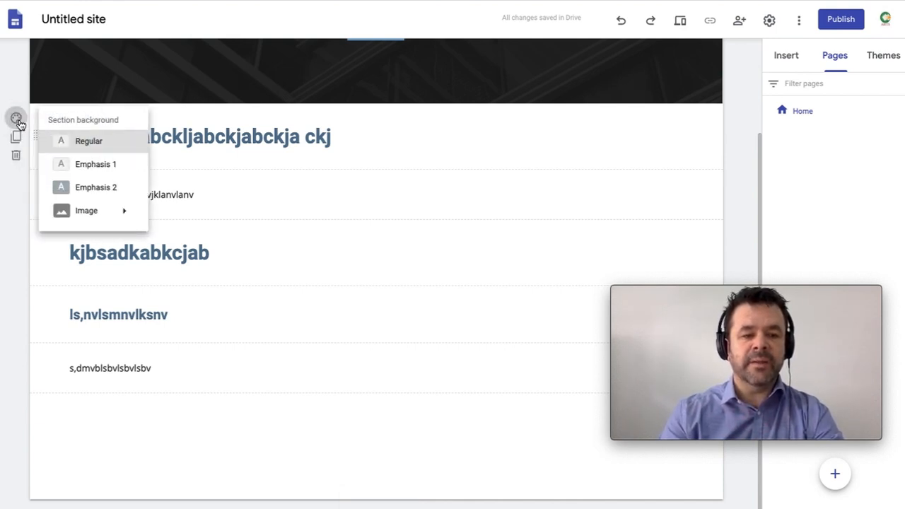
pyautogui.click(97, 189)
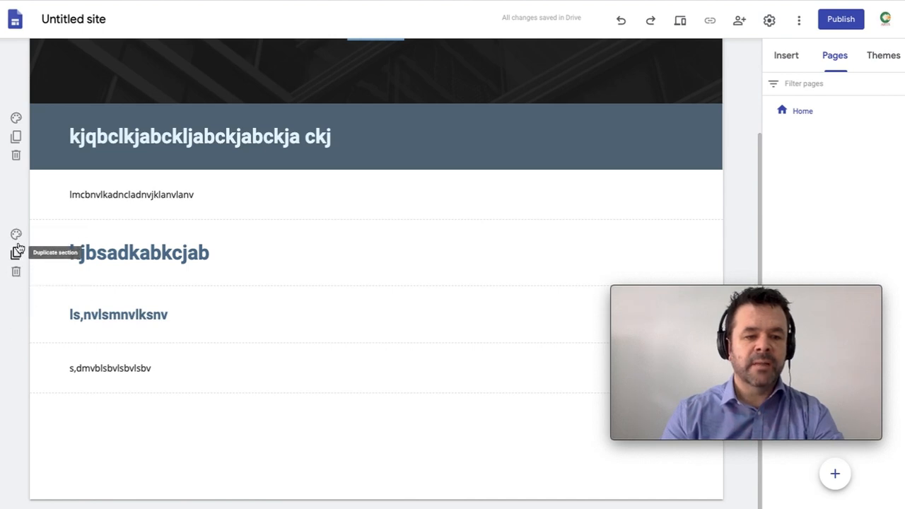
# Step: Set the second title section to Emphasis 2 and the heading section to Emphasis 1
pyautogui.click(15, 234)
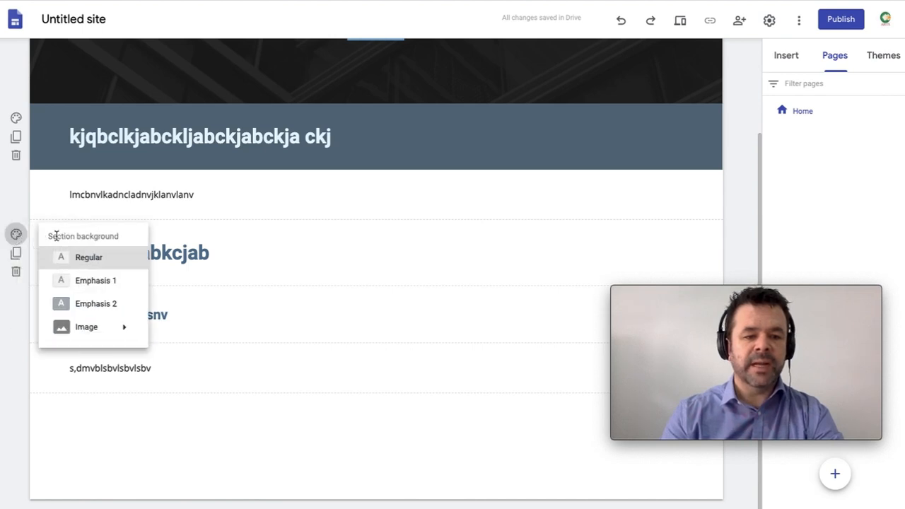
pyautogui.click(92, 302)
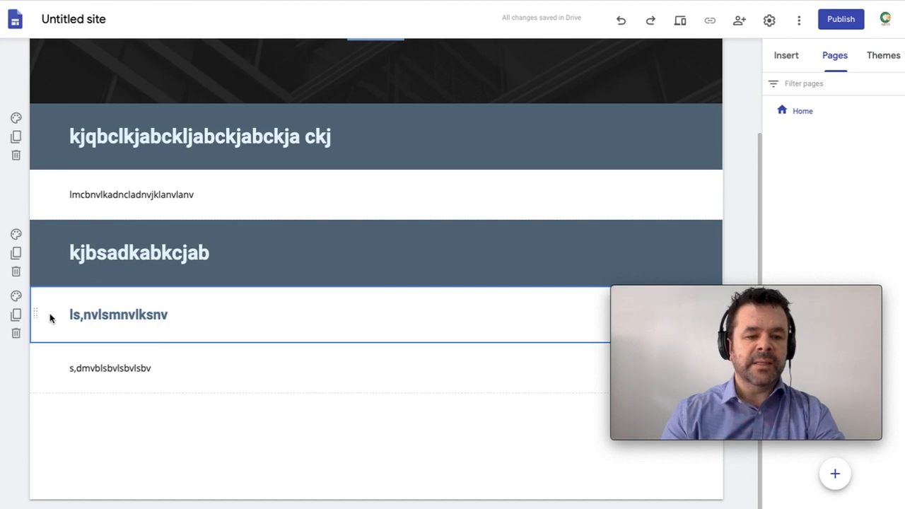
pyautogui.click(17, 296)
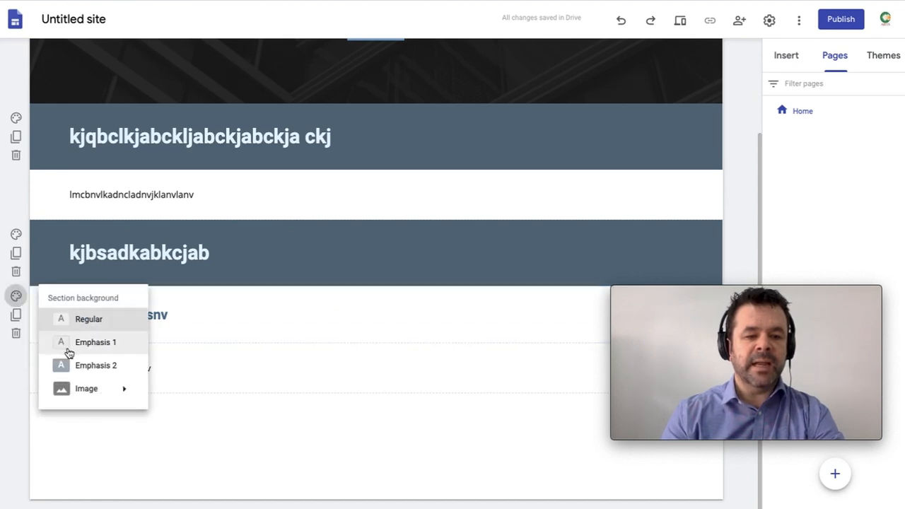
pyautogui.click(81, 343)
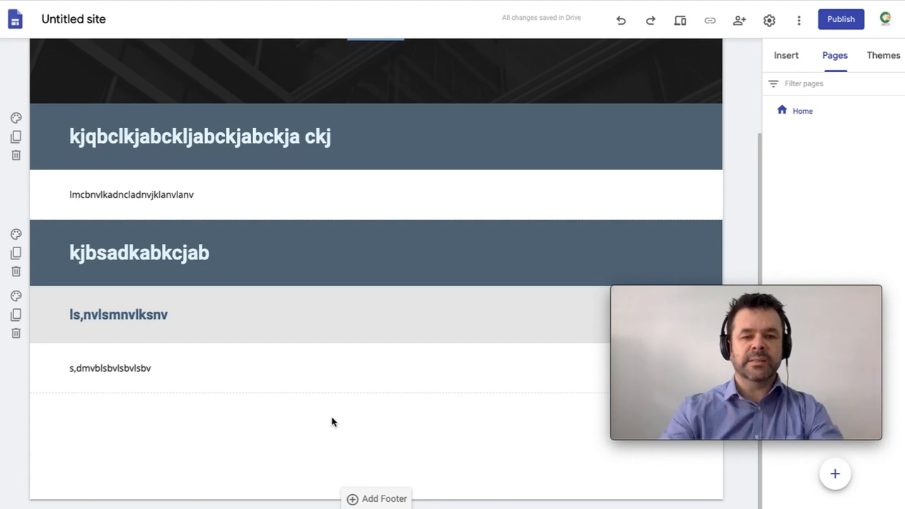
pyautogui.scroll(1, 333, 422)
pyautogui.scroll(-1, 332, 421)
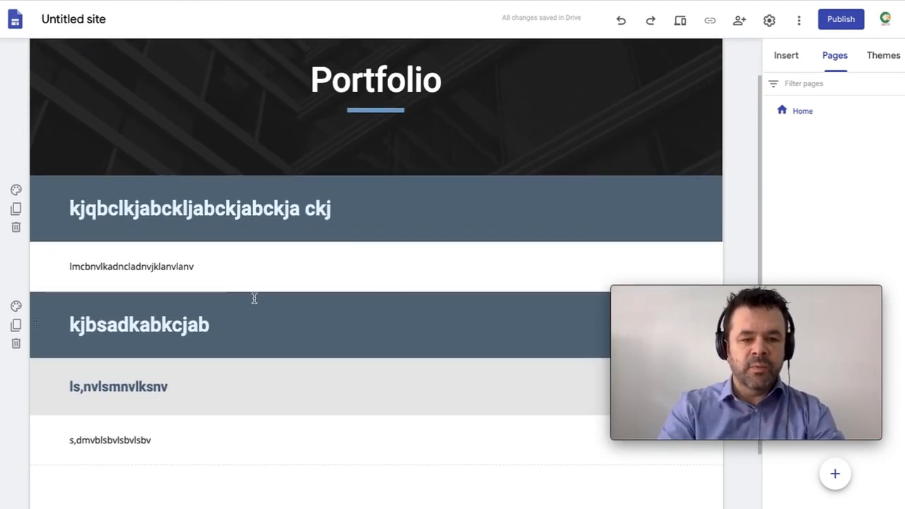
# Step: Rename the first section title to 'latest post on top'
pyautogui.click(238, 217)
pyautogui.tripleClick(238, 217)
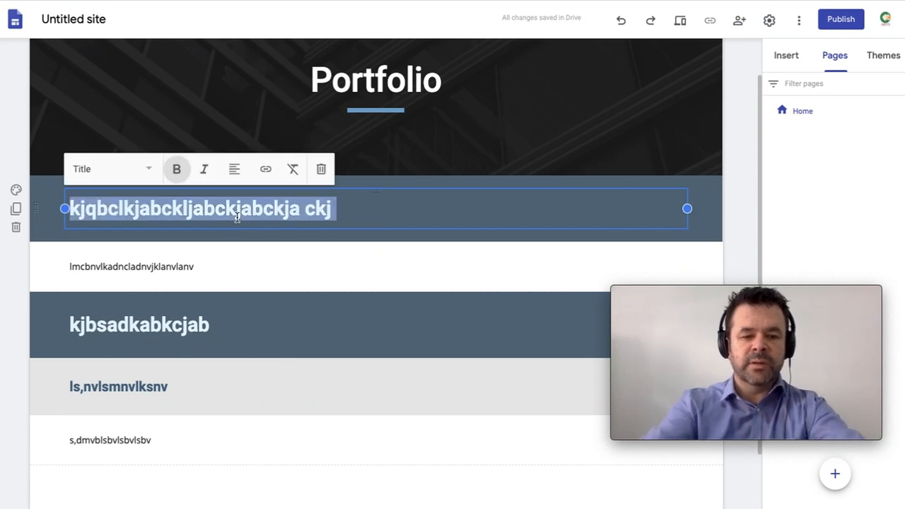
pyautogui.write('latest ')
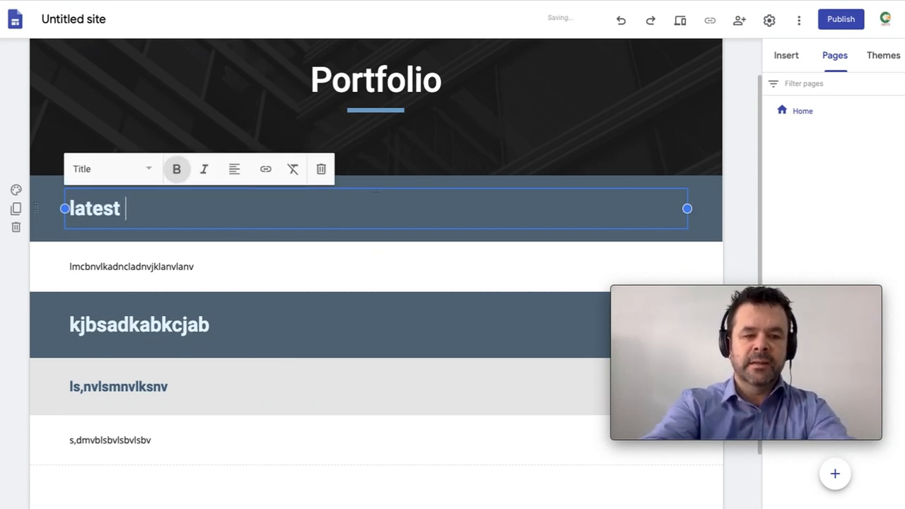
pyautogui.write('post')
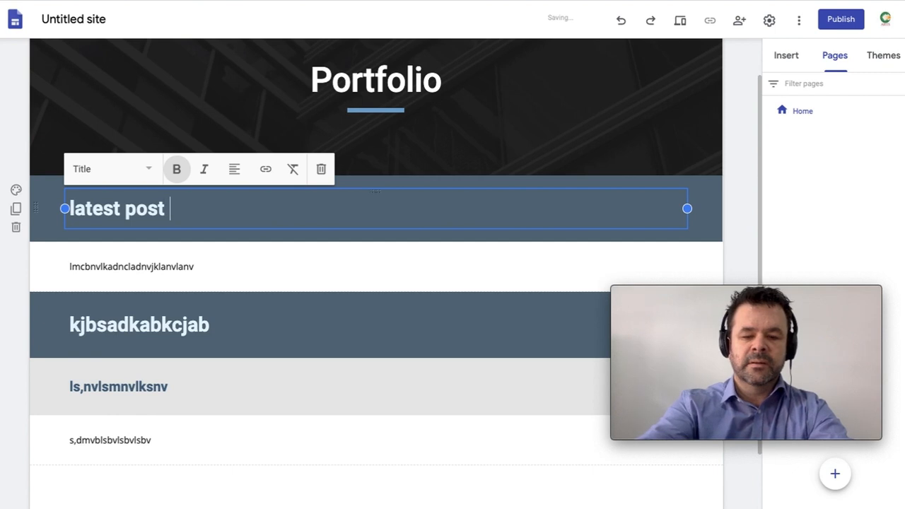
pyautogui.write(' on top')
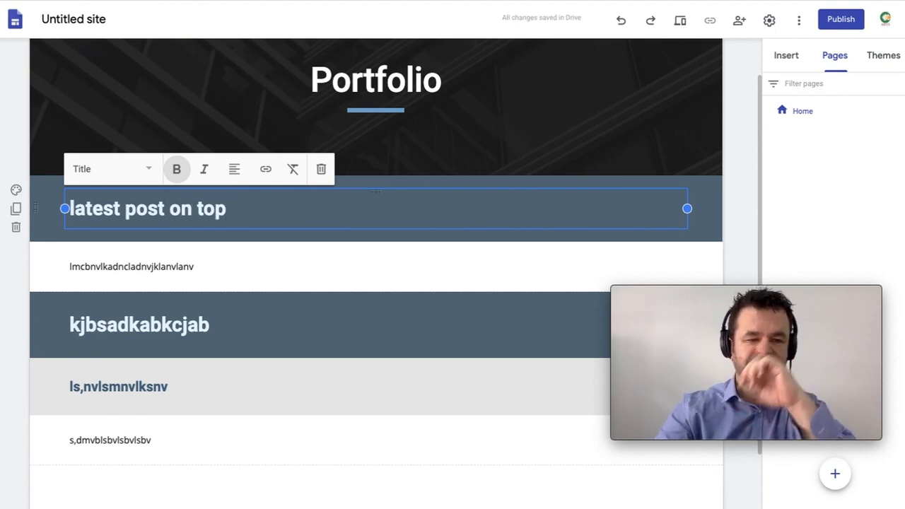
# Step: Change the paragraph to 'blog one' and narrow its text box
pyautogui.click(286, 270)
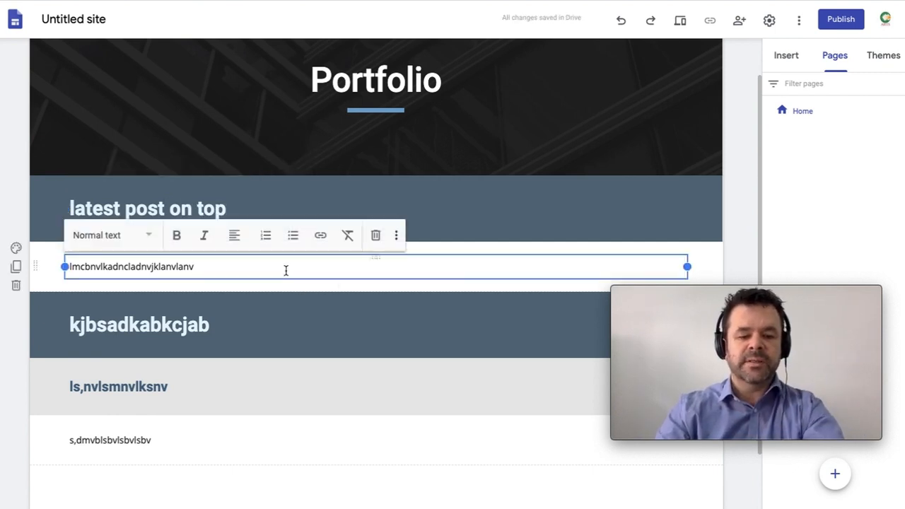
pyautogui.hotkey('ctrl', 'a')
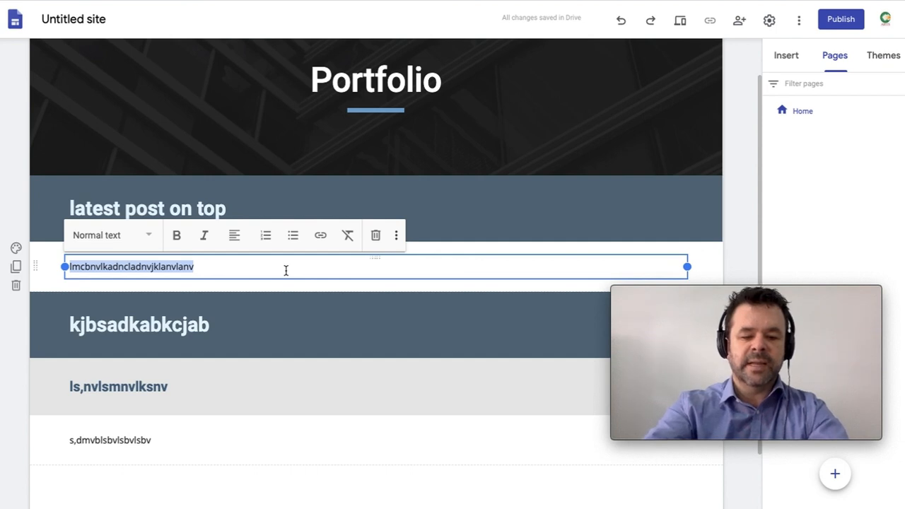
pyautogui.write('blog one')
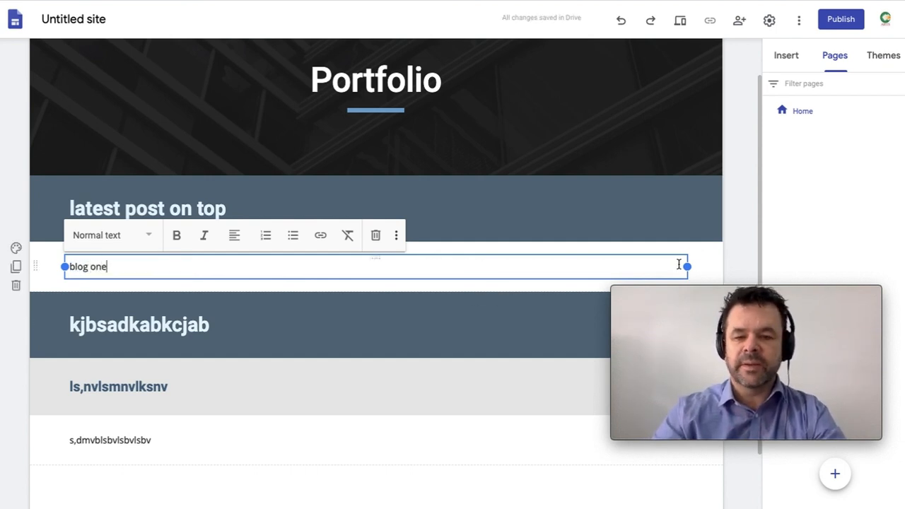
pyautogui.moveTo(689, 267); pyautogui.dragTo(541, 266)
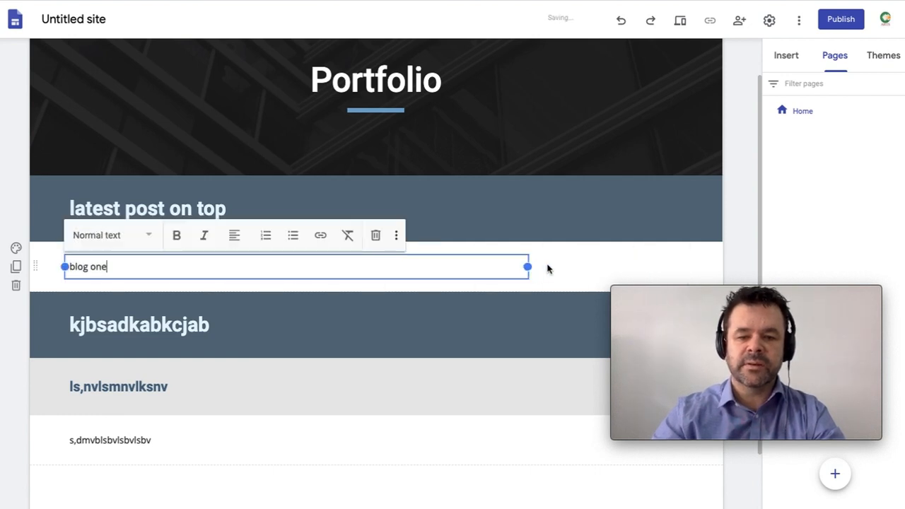
# Step: Add a text box reading '2020-04-16 Composition' to the right of 'blog one'
pyautogui.click(590, 269)
pyautogui.doubleClick(588, 269)
pyautogui.click(590, 265)
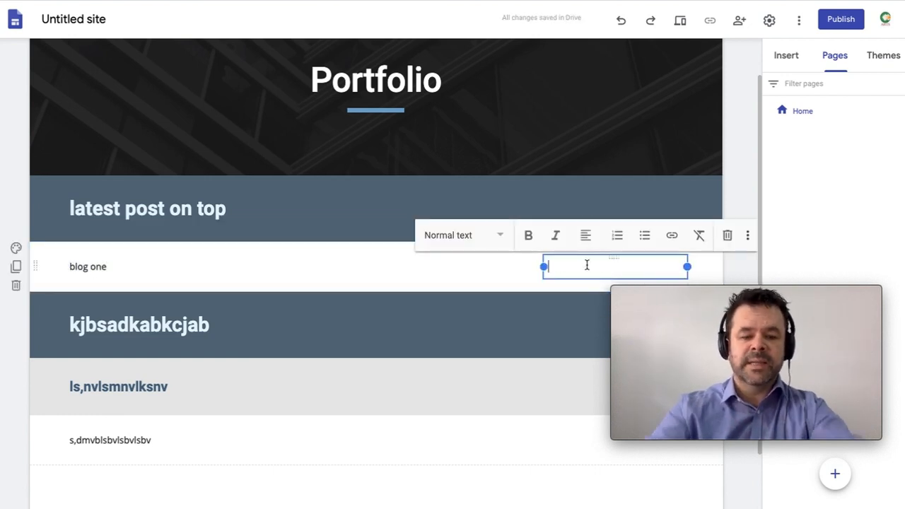
pyautogui.write('20')
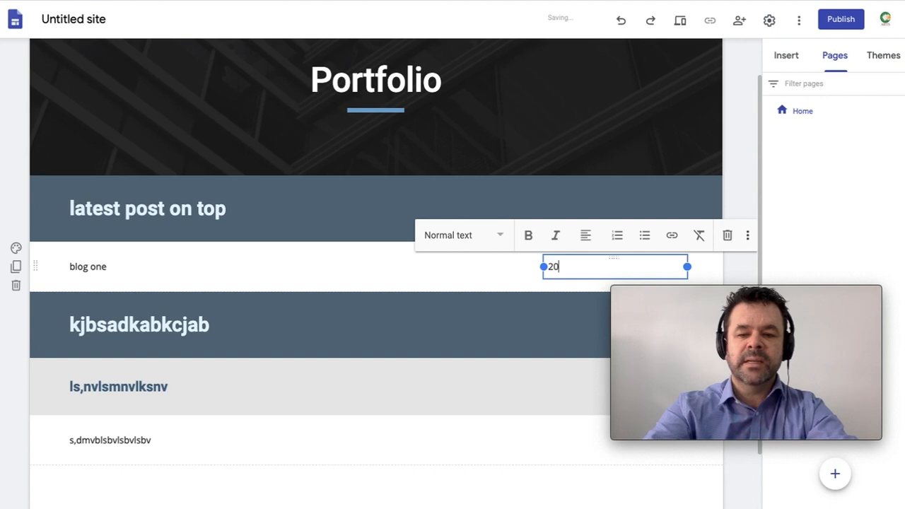
pyautogui.write('20-')
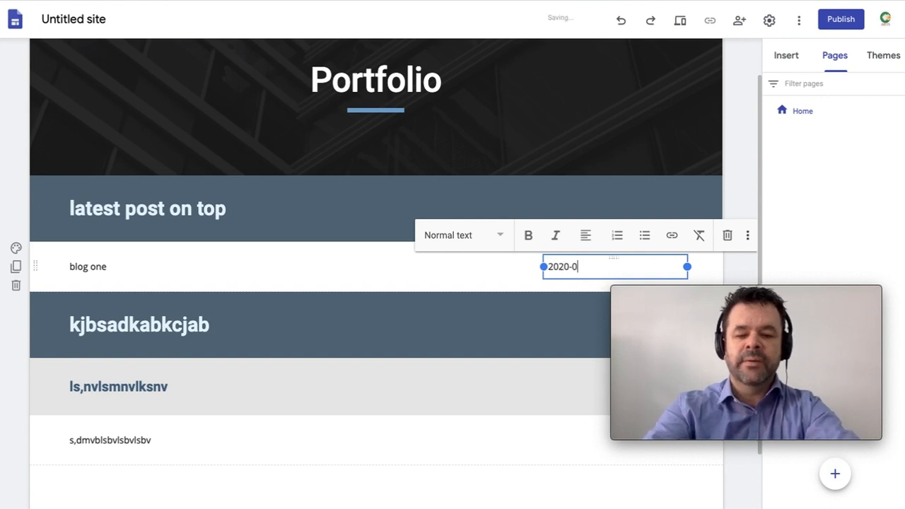
pyautogui.write('04-')
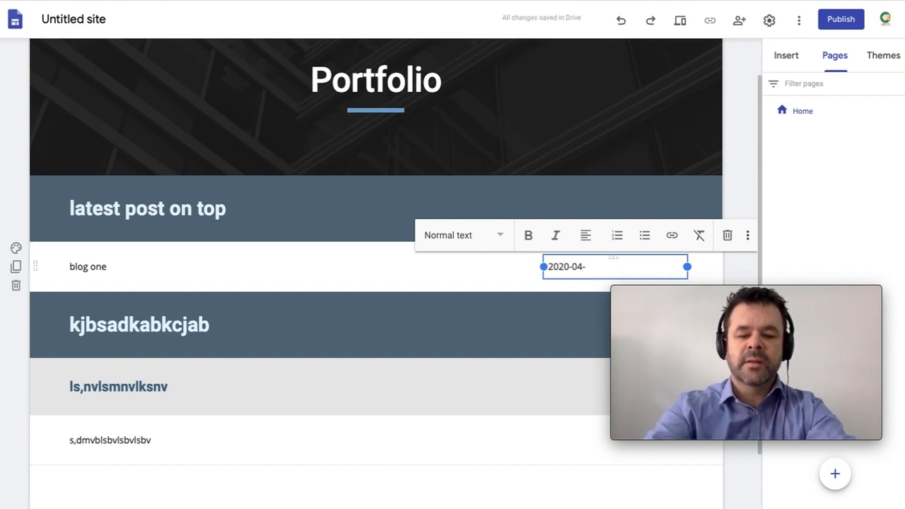
pyautogui.write('16')
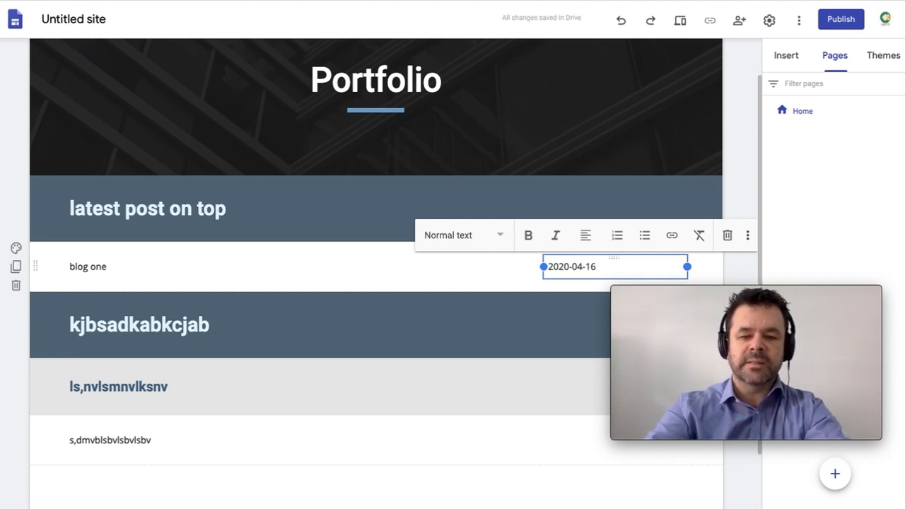
pyautogui.write(' Com')
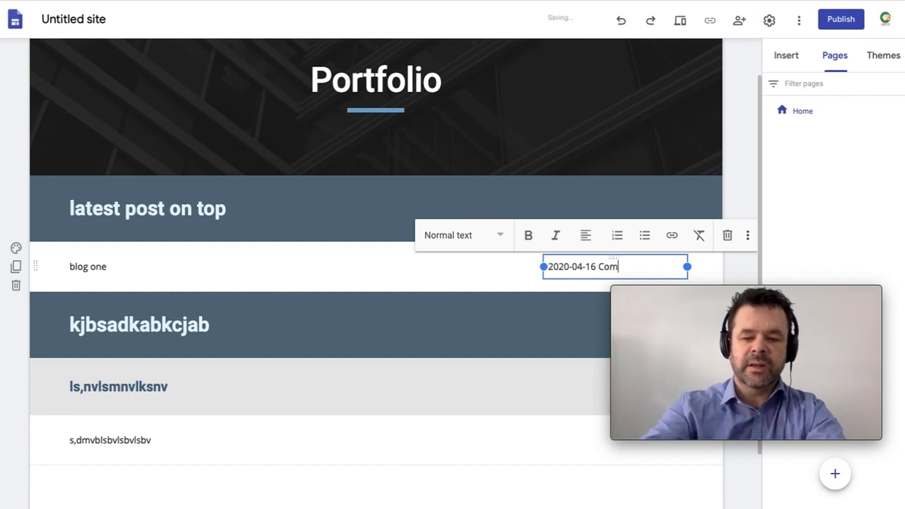
pyautogui.write('position')
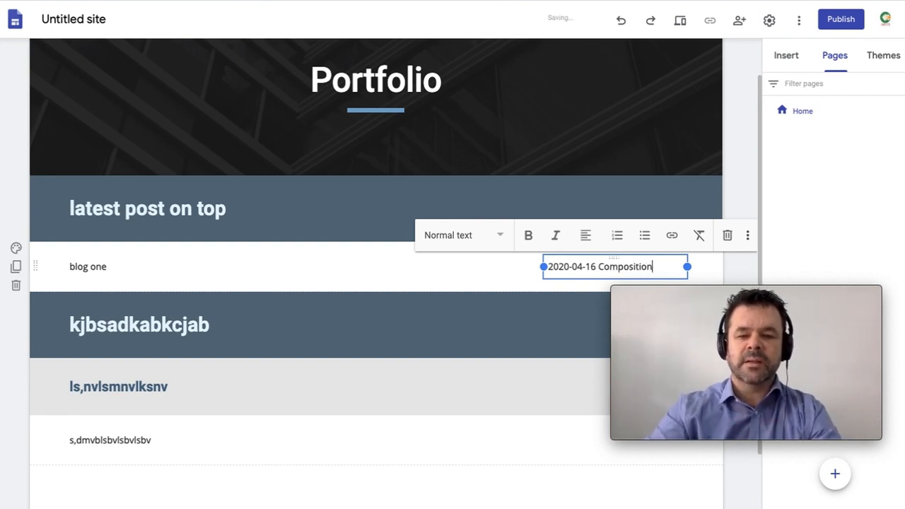
pyautogui.click(433, 286)
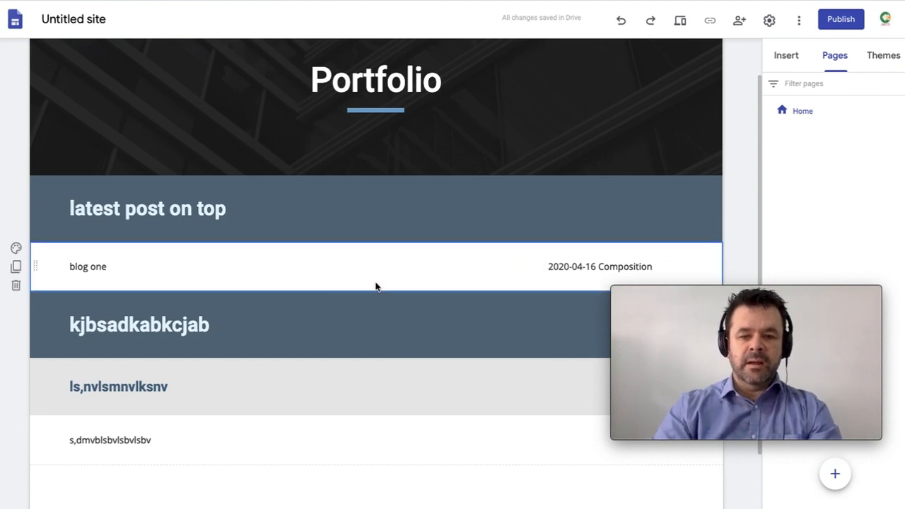
# Step: Make the '2020-04-16 Composition' text bold and right-aligned
pyautogui.click(563, 267)
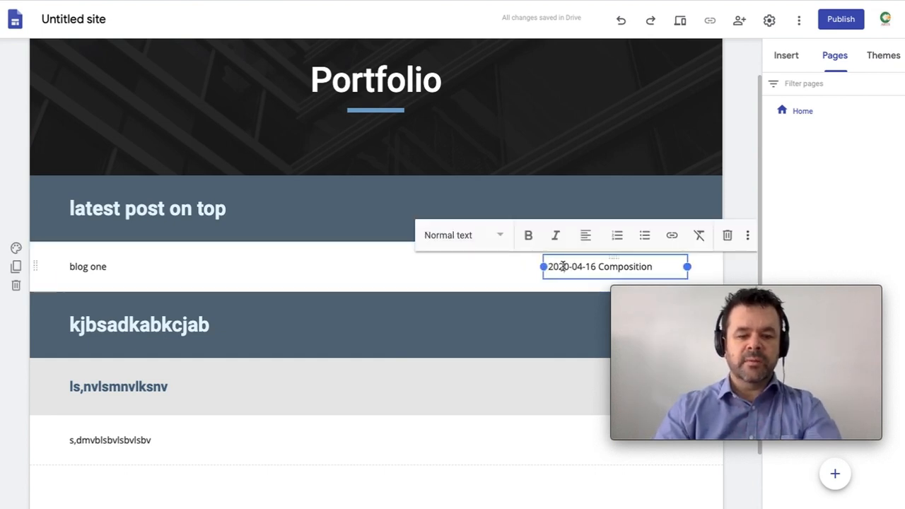
pyautogui.press('super+a')
pyautogui.click(529, 235)
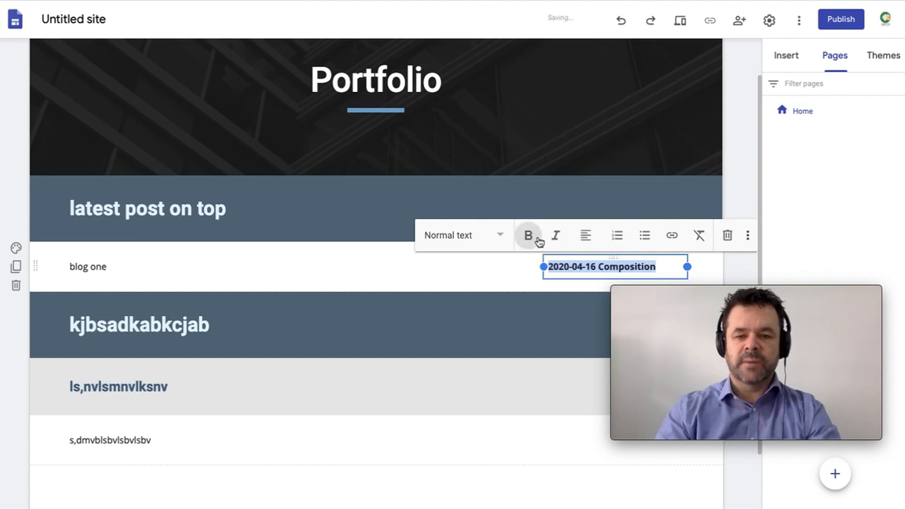
pyautogui.click(591, 236)
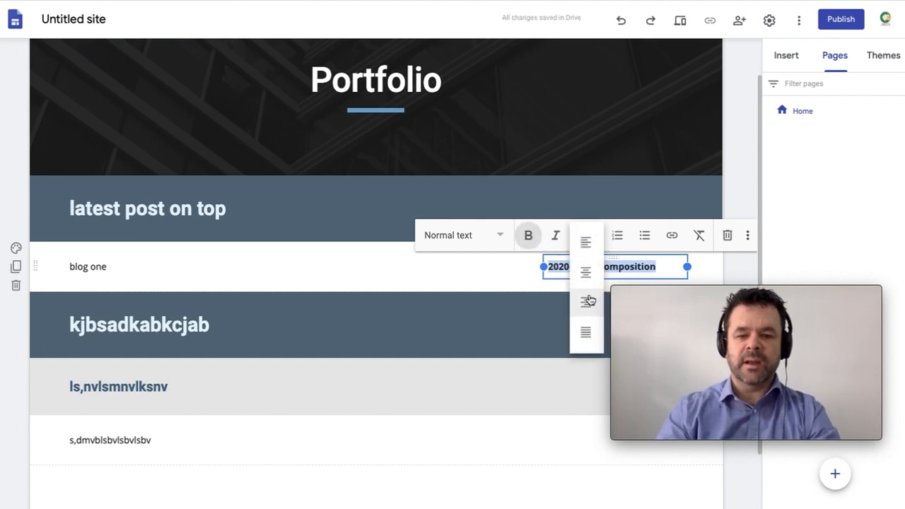
pyautogui.click(588, 301)
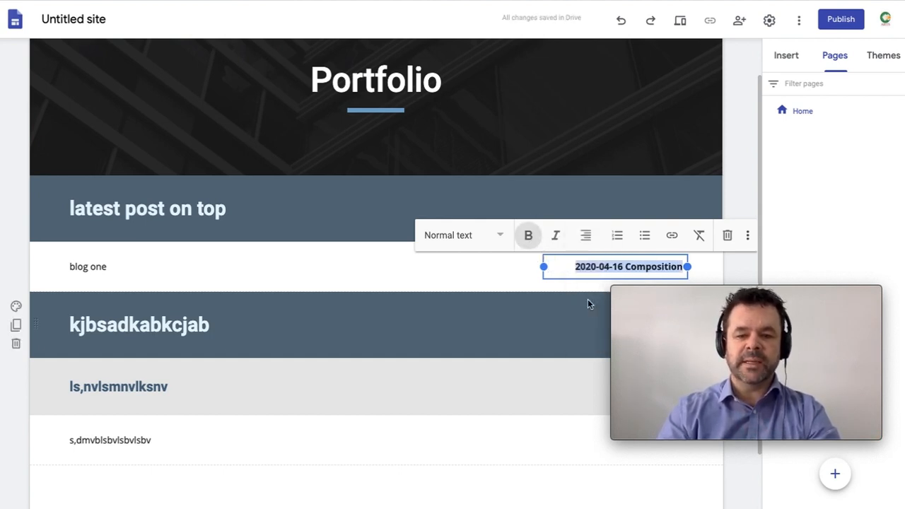
pyautogui.click(592, 266)
pyautogui.moveTo(592, 266); pyautogui.dragTo(651, 266)
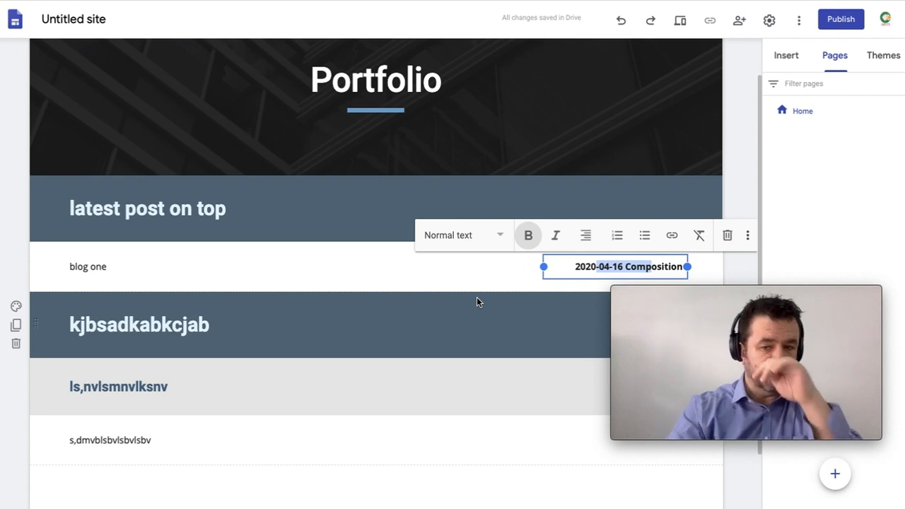
# Step: Add empty lines inside the 'blog one' text box so the post row becomes taller
pyautogui.click(446, 290)
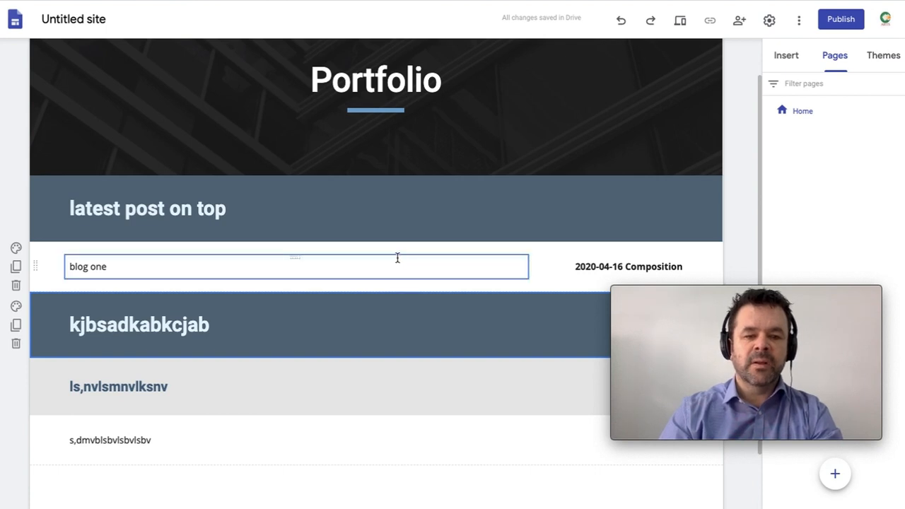
pyautogui.click(53, 264)
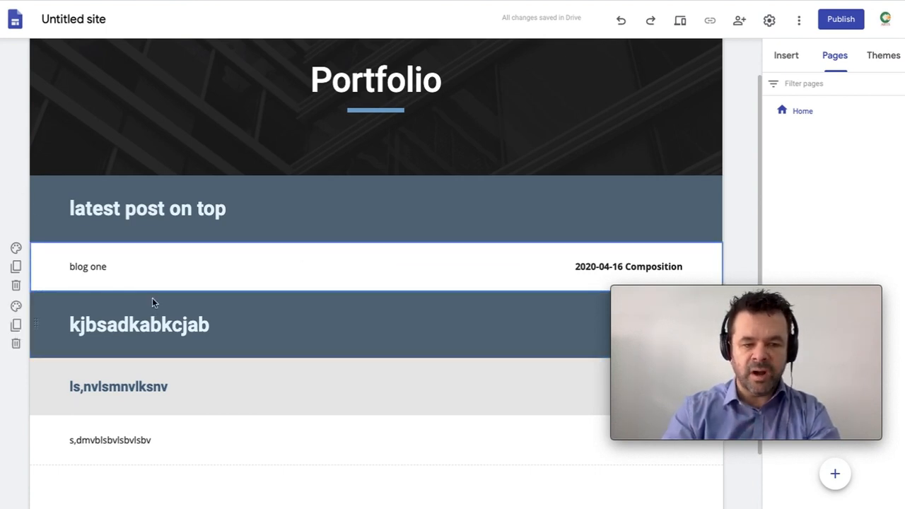
pyautogui.click(240, 262)
pyautogui.press('Return')
pyautogui.press('Return')
pyautogui.press('Return')
pyautogui.press('Return')
pyautogui.press('Return')
pyautogui.press('Return')
pyautogui.press('Return')
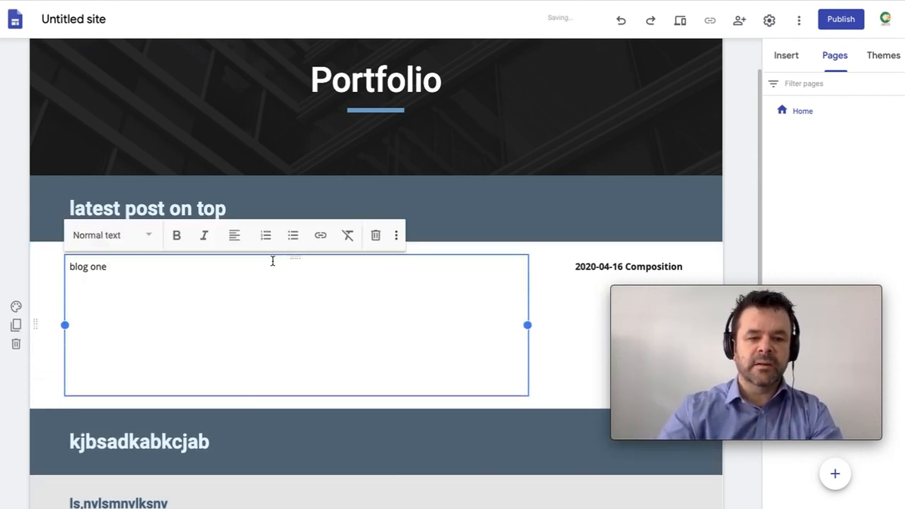
pyautogui.click(50, 286)
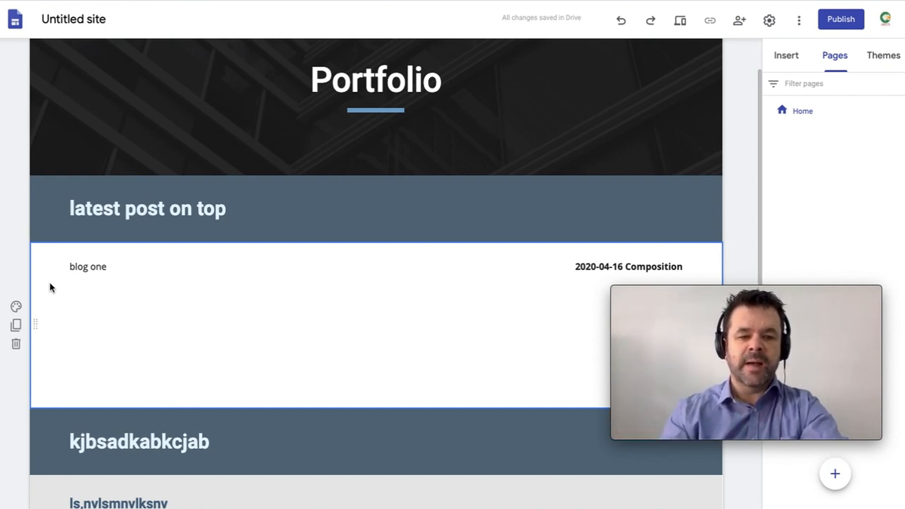
pyautogui.click(54, 201)
pyautogui.click(63, 311)
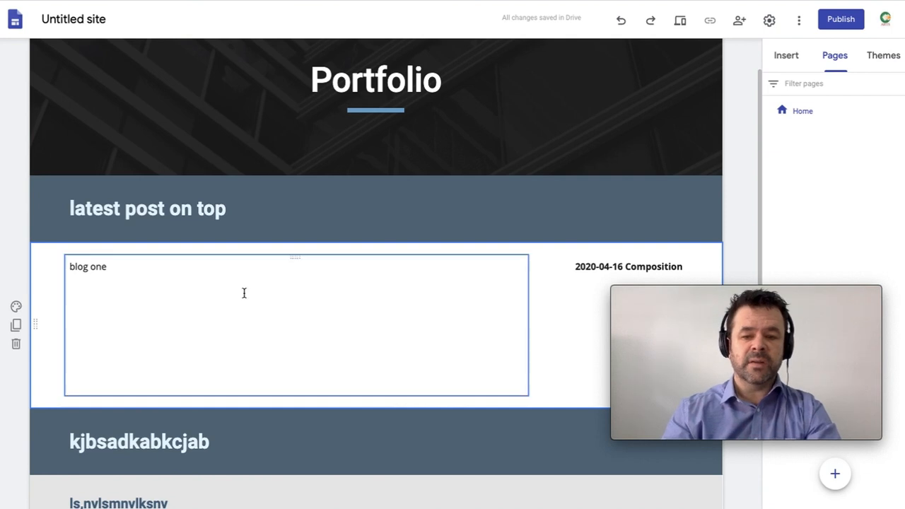
# Step: Paste a copy of the blog post row above the s,dmvblsbvlsbv section, then delete that section
pyautogui.scroll(-3, 244, 293)
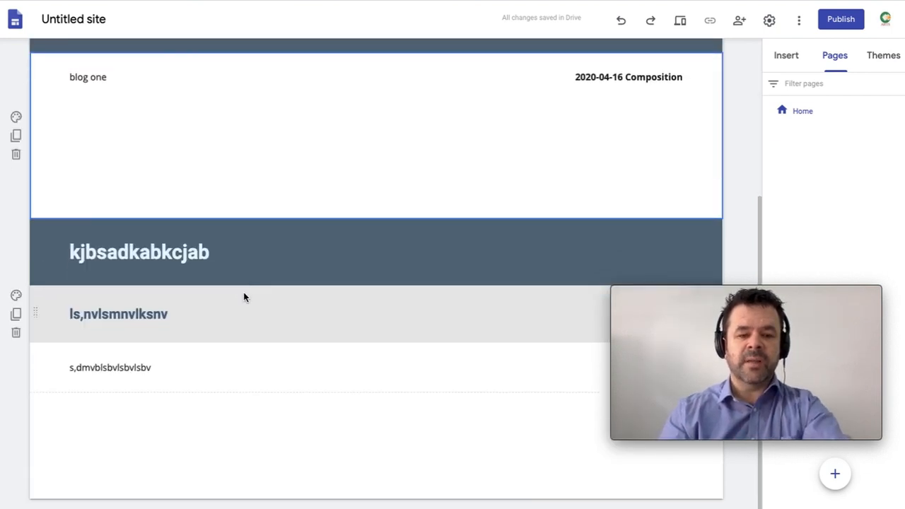
pyautogui.press('super+v')
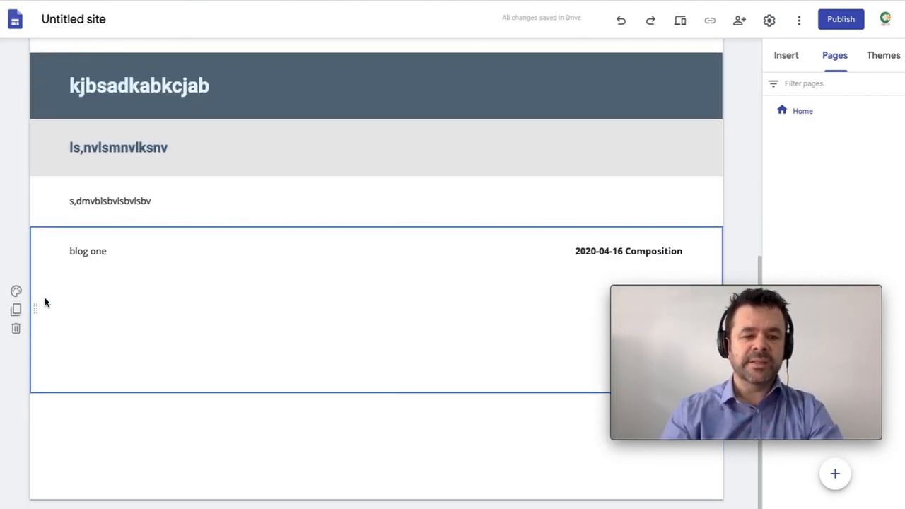
pyautogui.moveTo(36, 299); pyautogui.dragTo(59, 188)
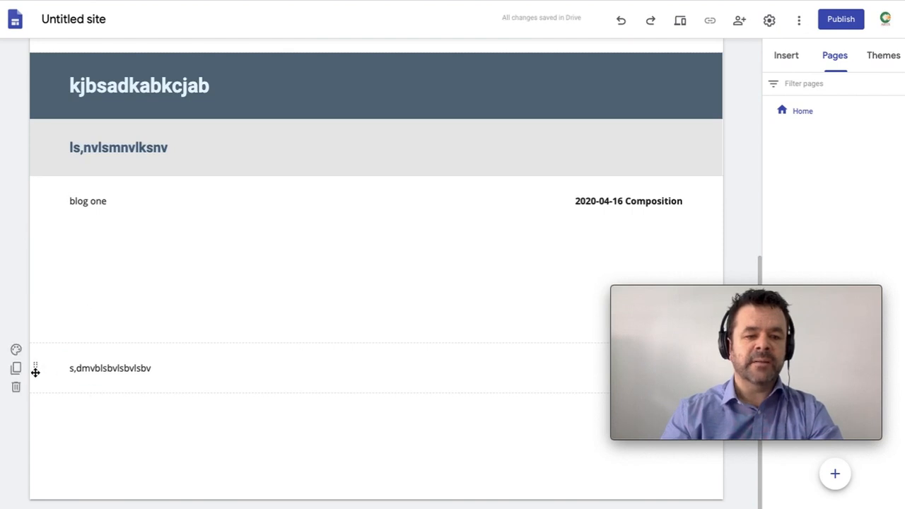
pyautogui.click(17, 386)
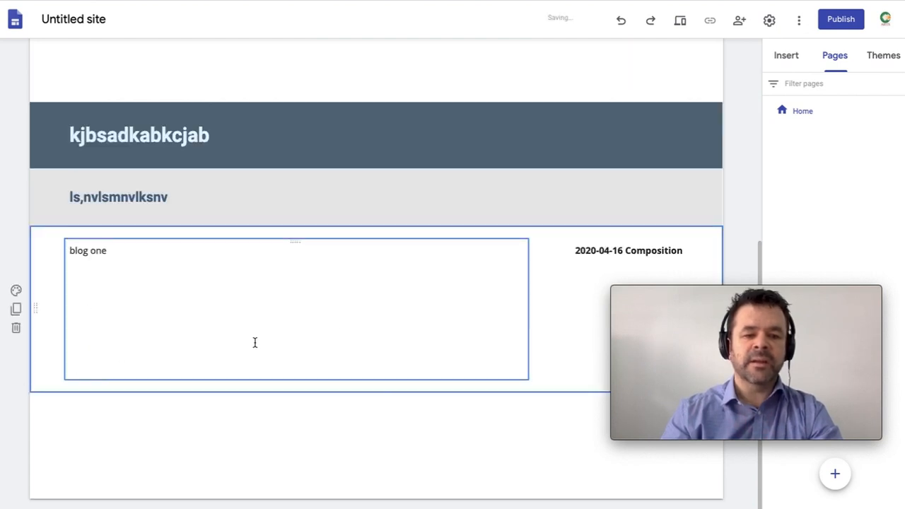
pyautogui.click(580, 251)
# Step: Change the copied post's date from 2020-04-16 to 2020-04-17
pyautogui.press('BackSpace')
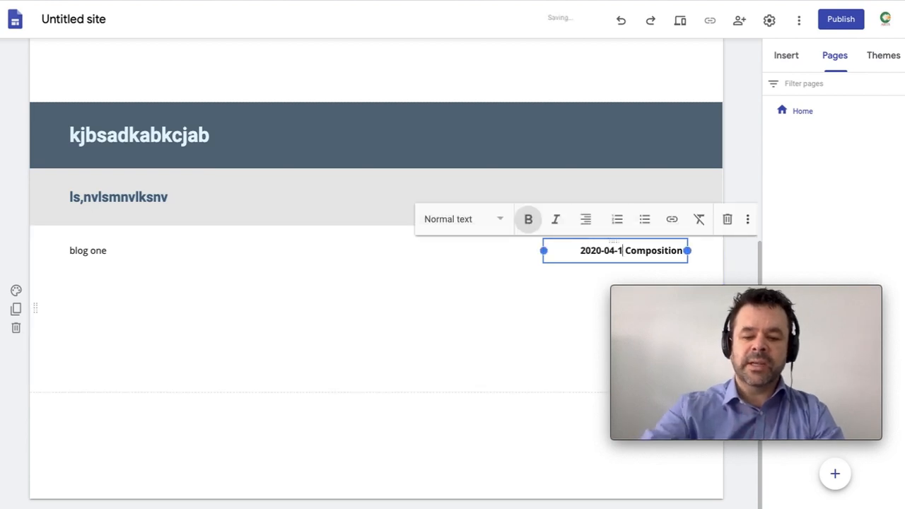
pyautogui.write('7')
pyautogui.click(175, 293)
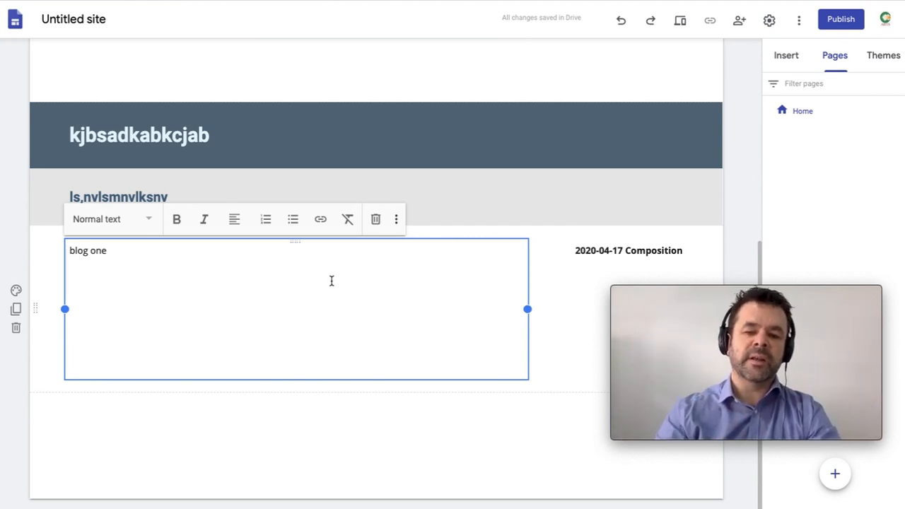
pyautogui.click(347, 430)
# Step: Bring up the insert wheel in the empty space below 'blog one'
pyautogui.scroll(1, 346, 430)
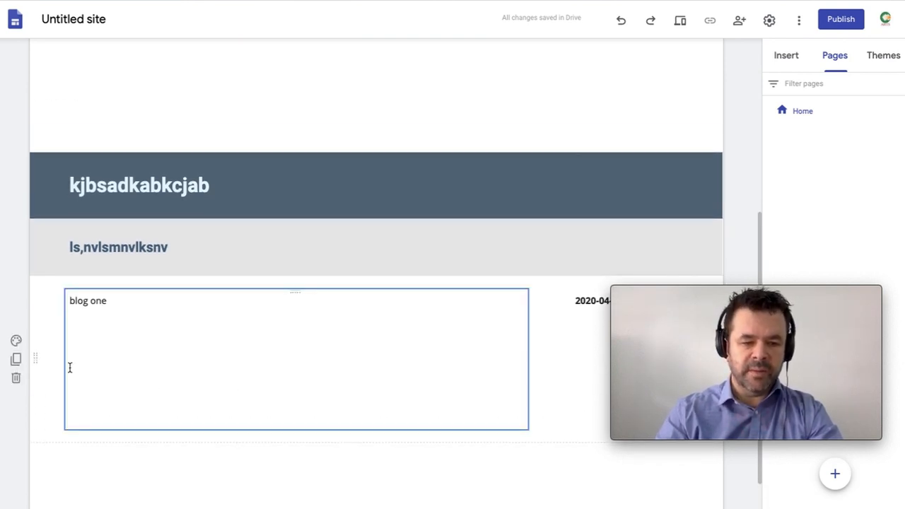
pyautogui.click(190, 398)
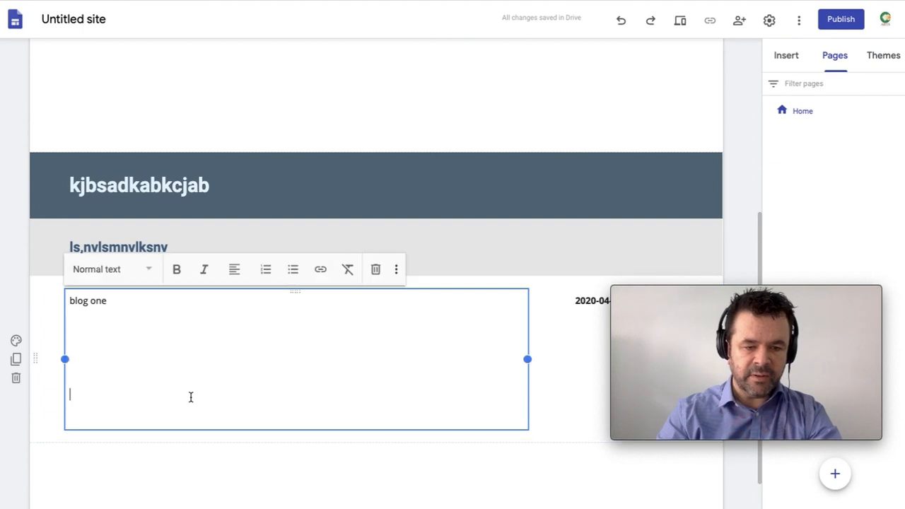
pyautogui.click(196, 439)
pyautogui.doubleClick(196, 438)
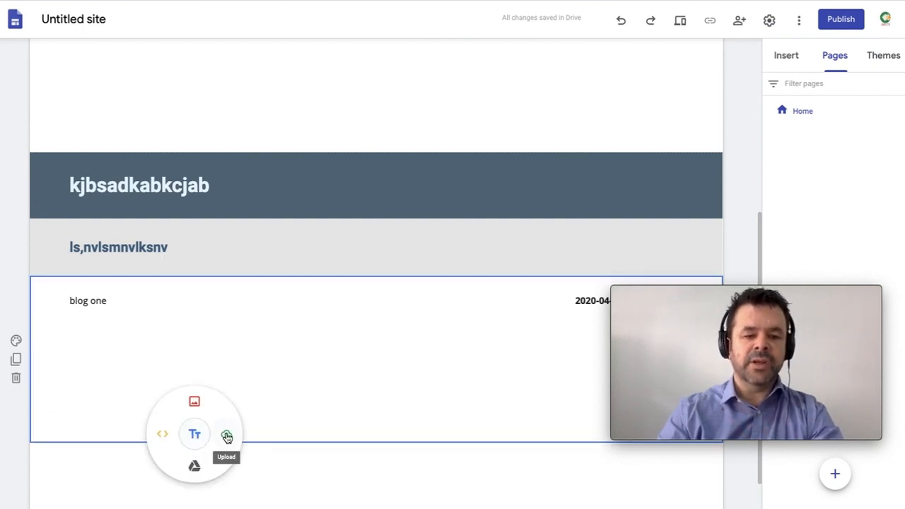
# Step: Upload Duration Metre.jpg below the copied post and resize it to a small thumbnail
pyautogui.click(226, 436)
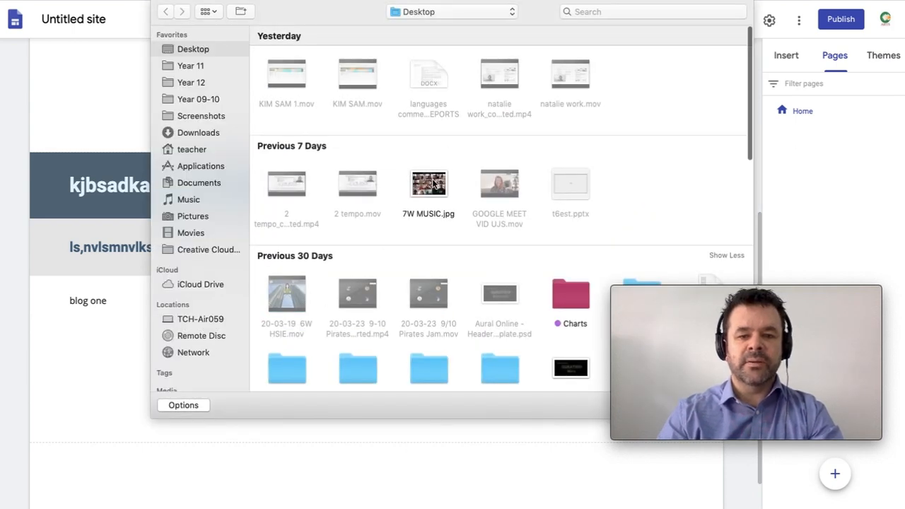
pyautogui.scroll(-8, 427, 216)
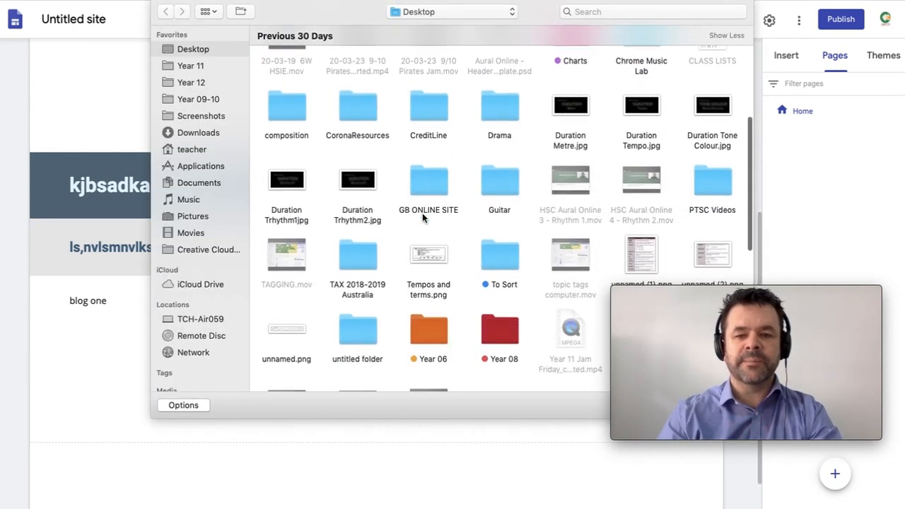
pyautogui.doubleClick(576, 101)
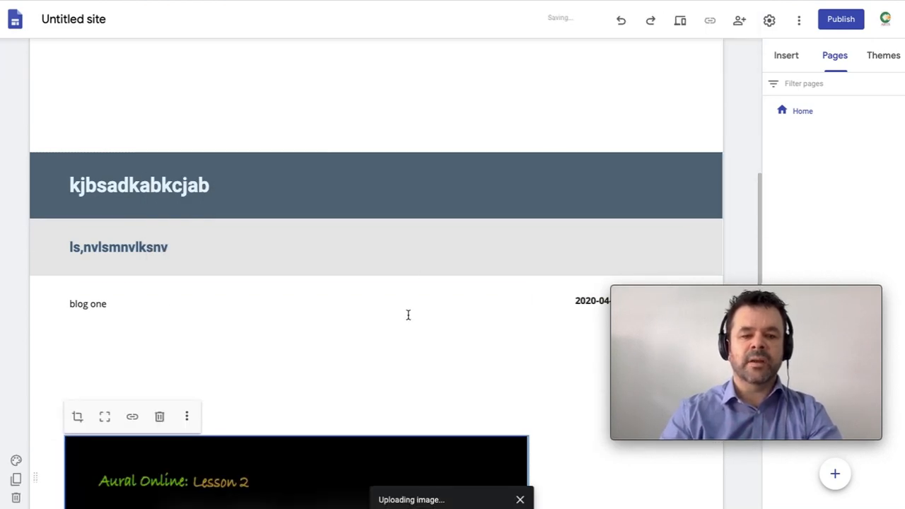
pyautogui.scroll(3, 416, 302)
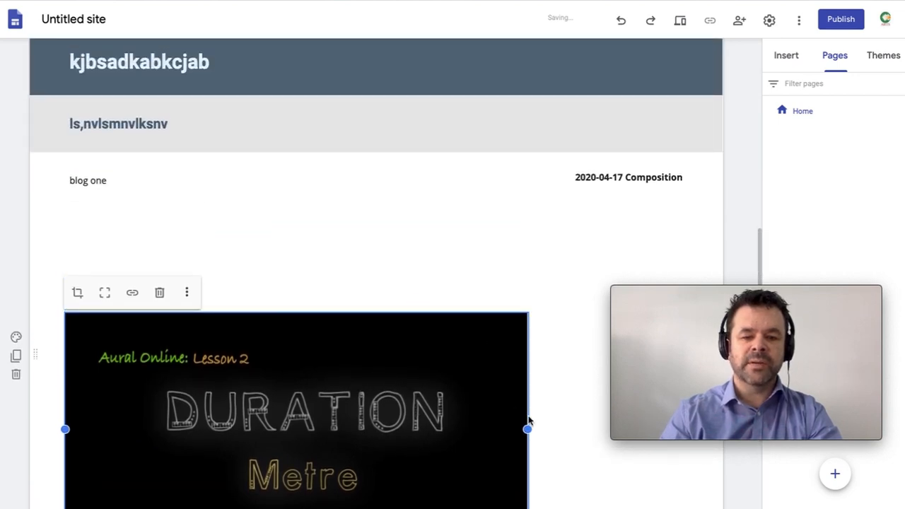
pyautogui.moveTo(527, 430); pyautogui.dragTo(368, 424)
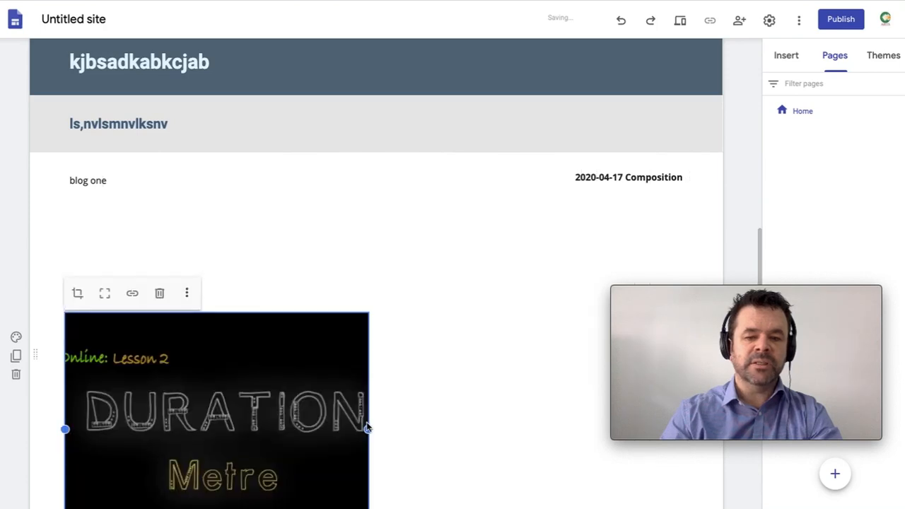
pyautogui.scroll(-2, 296, 425)
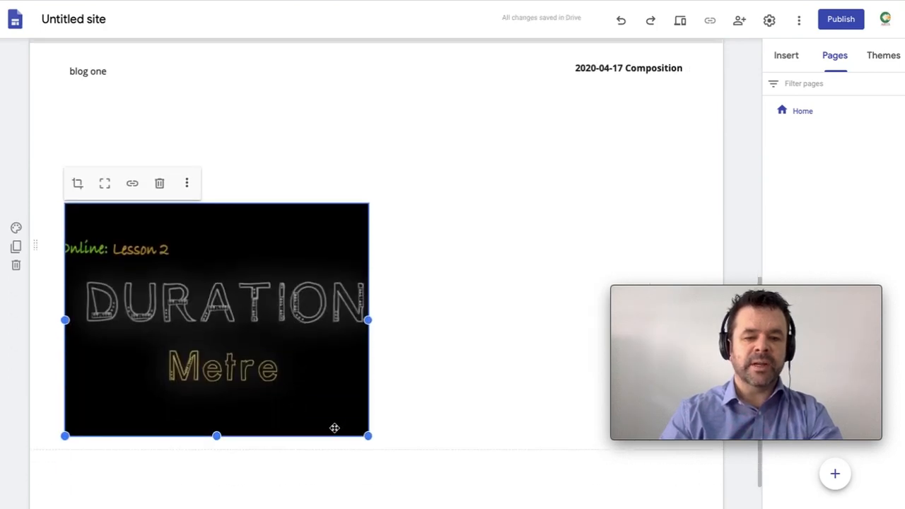
pyautogui.moveTo(368, 436); pyautogui.dragTo(165, 347)
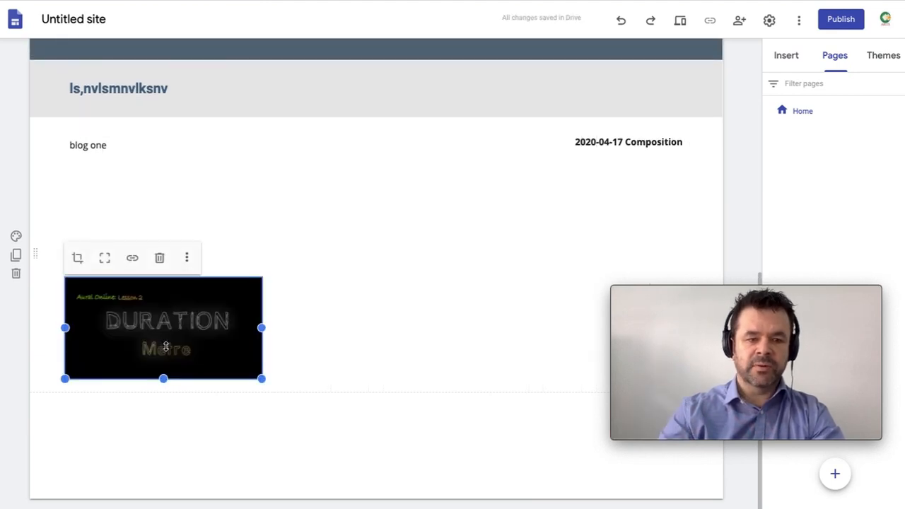
# Step: Drag the composition video up under the 2020-04-17 Composition date
pyautogui.click(354, 313)
pyautogui.click(157, 327)
pyautogui.click(163, 322)
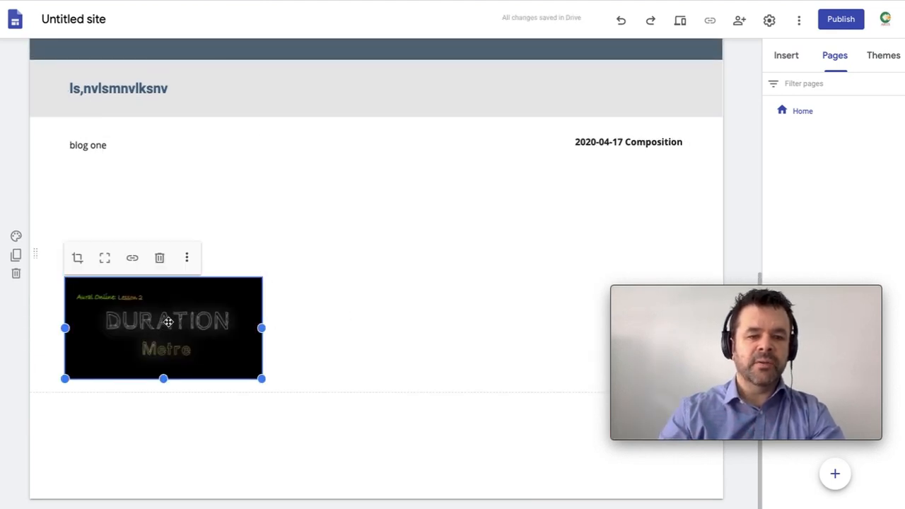
pyautogui.moveTo(167, 319); pyautogui.dragTo(568, 167)
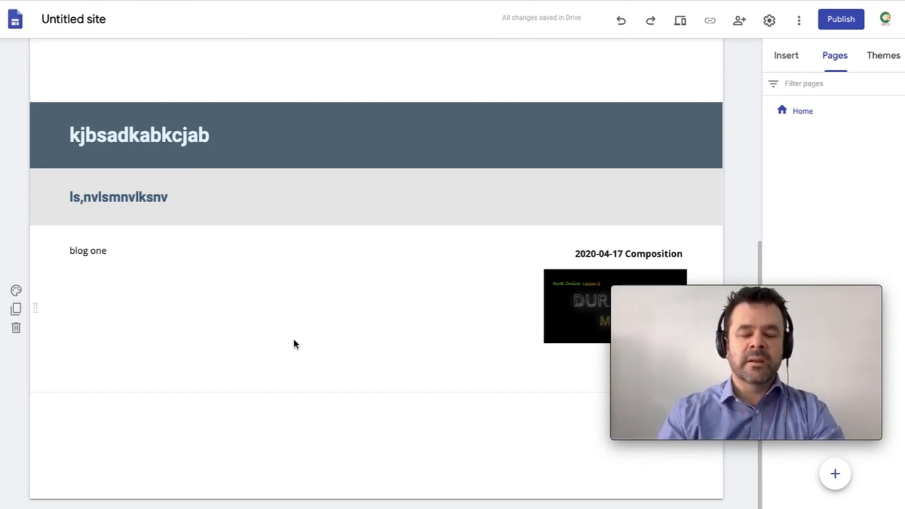
# Step: Settle the video in the middle column beside 'blog one' and add an empty text box below
pyautogui.click(296, 318)
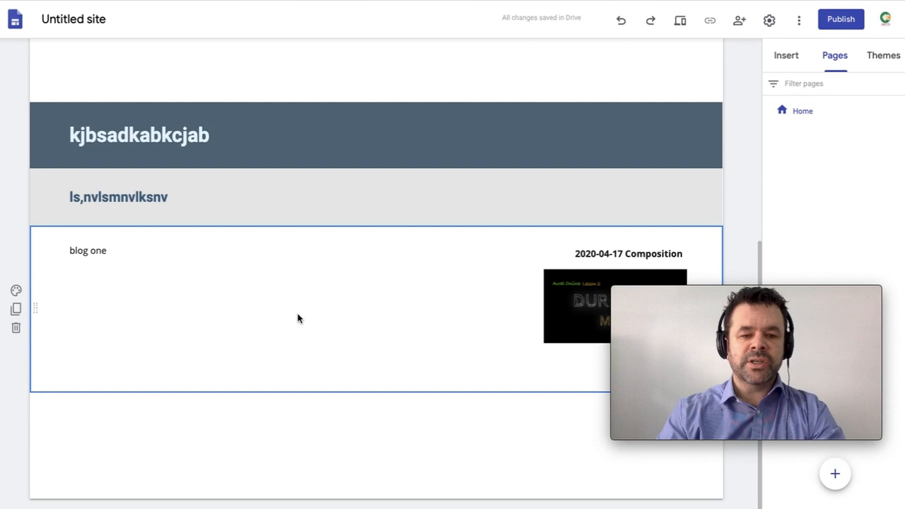
pyautogui.click(562, 304)
pyautogui.click(495, 306)
pyautogui.click(579, 302)
pyautogui.moveTo(579, 301); pyautogui.dragTo(354, 312)
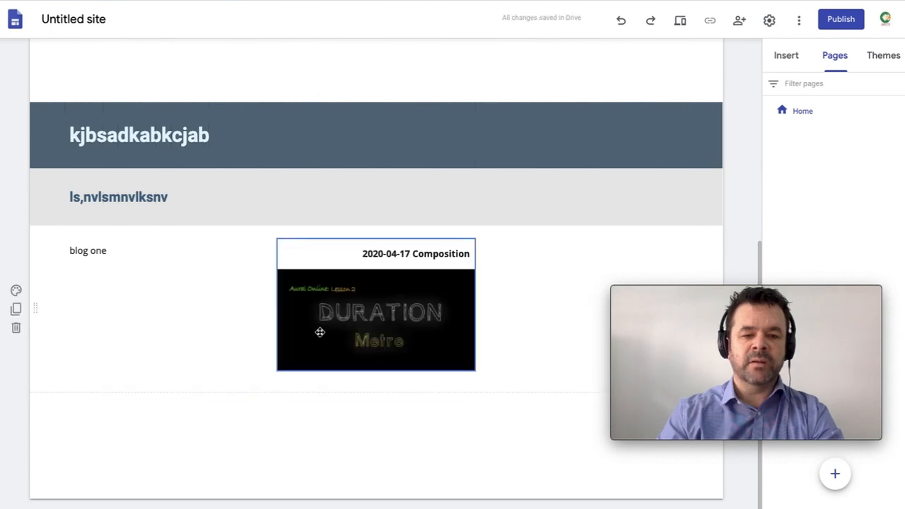
pyautogui.click(174, 348)
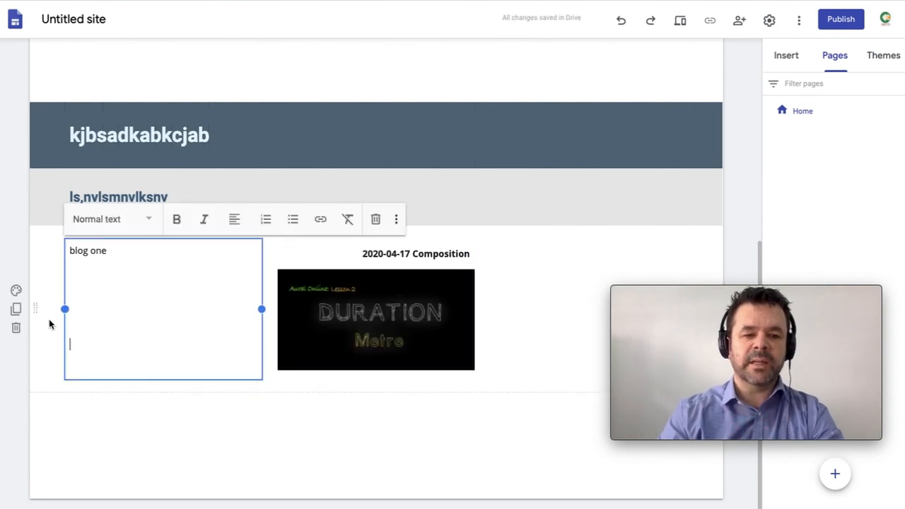
pyautogui.click(553, 319)
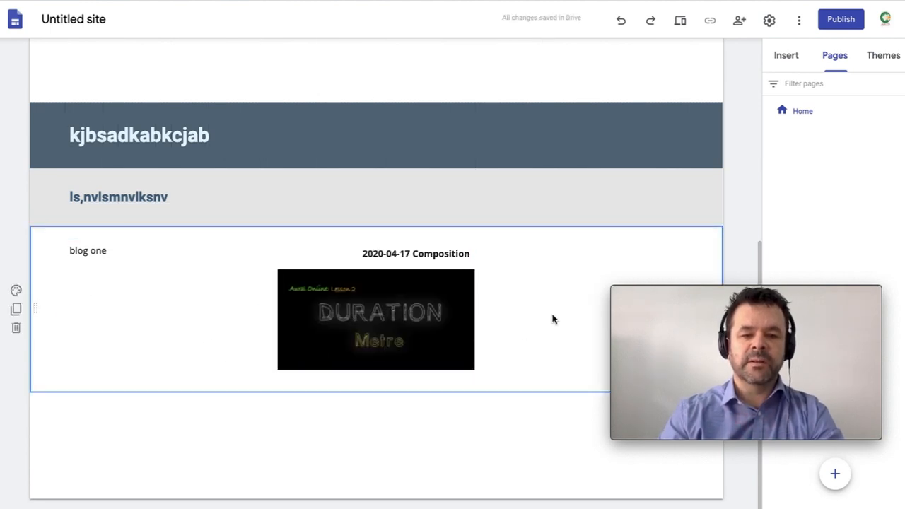
pyautogui.moveTo(449, 295); pyautogui.dragTo(382, 293)
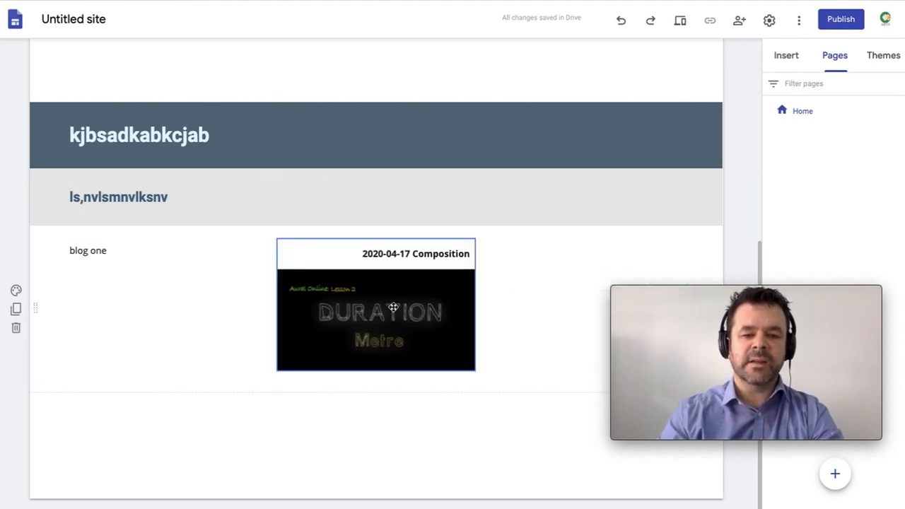
pyautogui.doubleClick(255, 426)
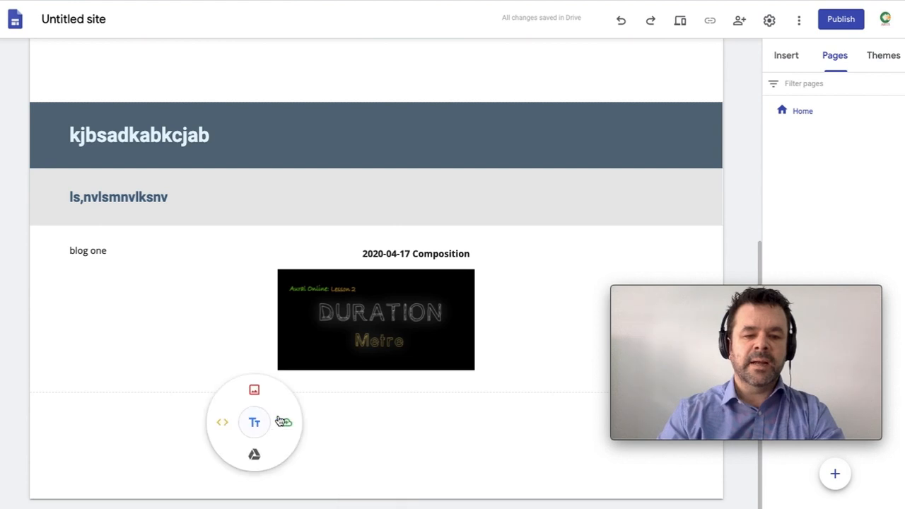
pyautogui.click(254, 425)
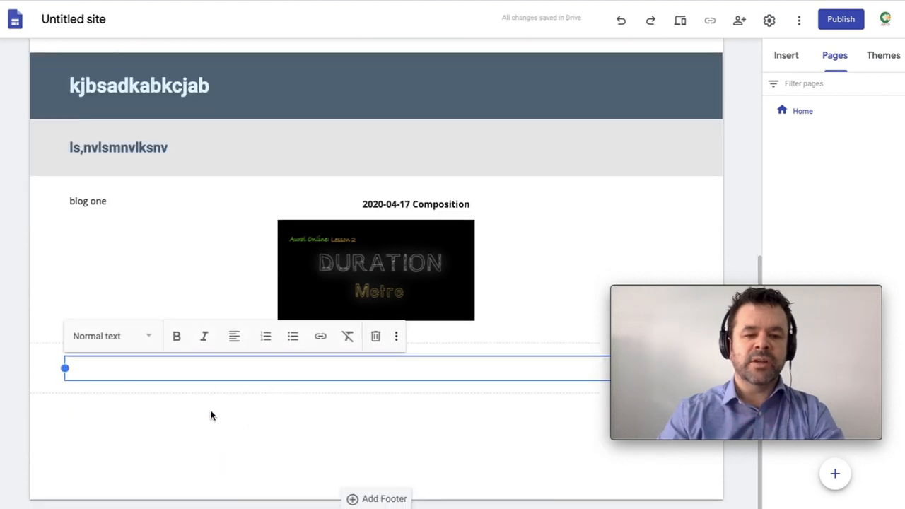
# Step: After trying Emphasis 1, set the new section's background to the golden blurred gallery photo
pyautogui.click(211, 416)
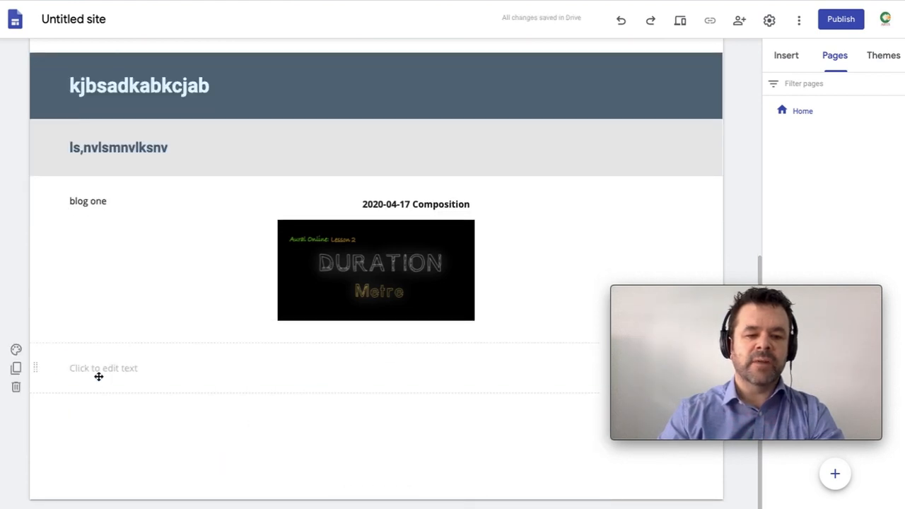
pyautogui.click(16, 349)
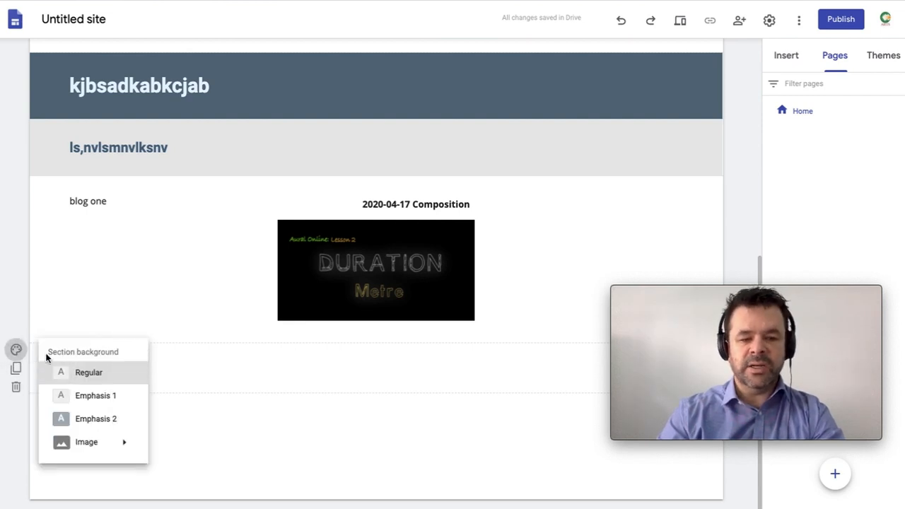
pyautogui.click(103, 395)
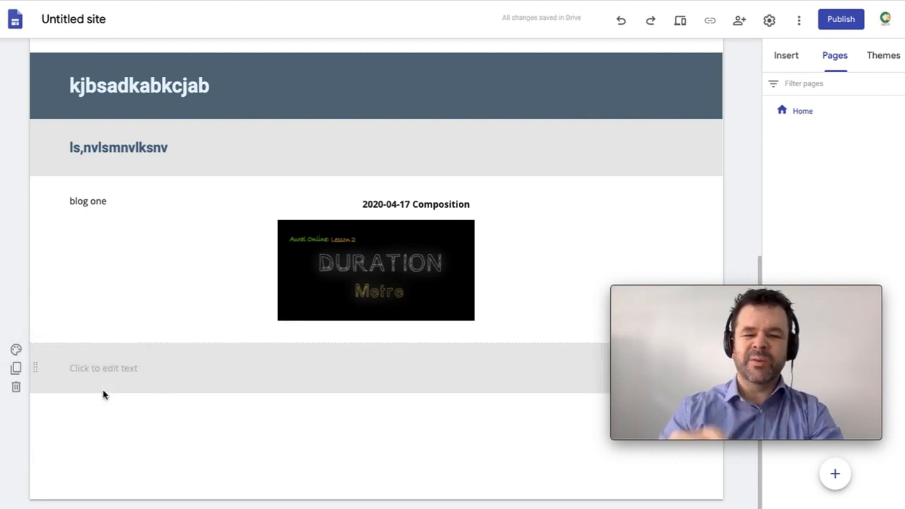
pyautogui.click(17, 352)
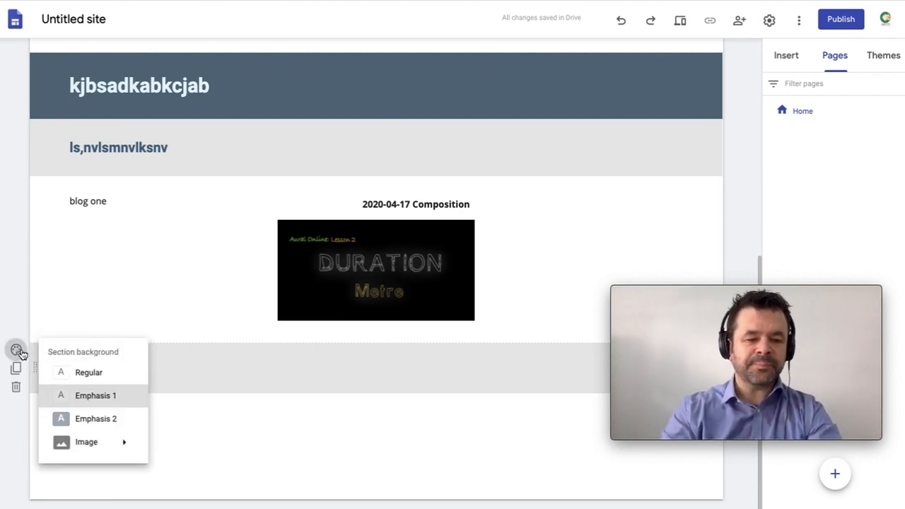
pyautogui.moveTo(101, 441)
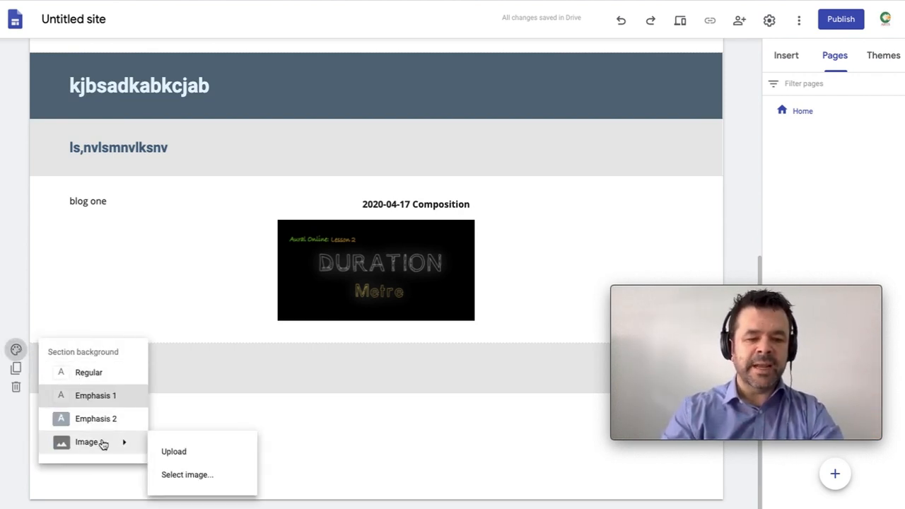
pyautogui.click(197, 475)
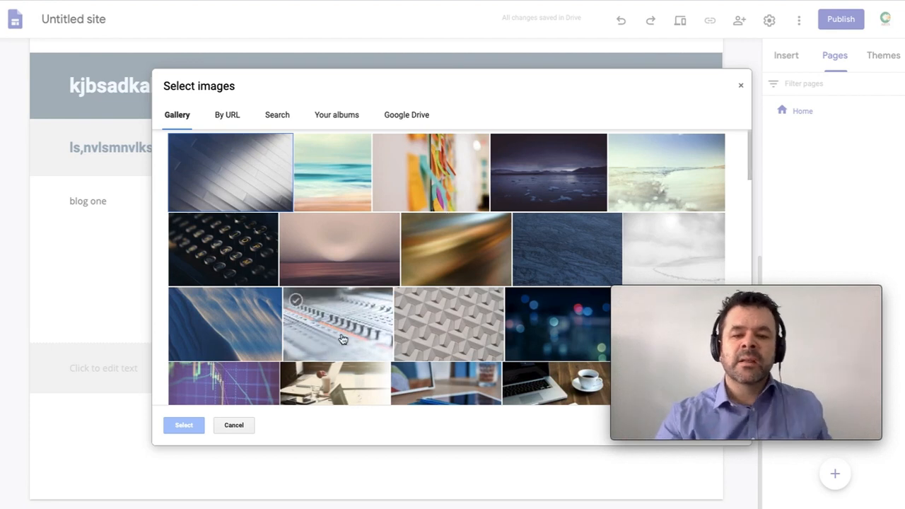
pyautogui.click(445, 251)
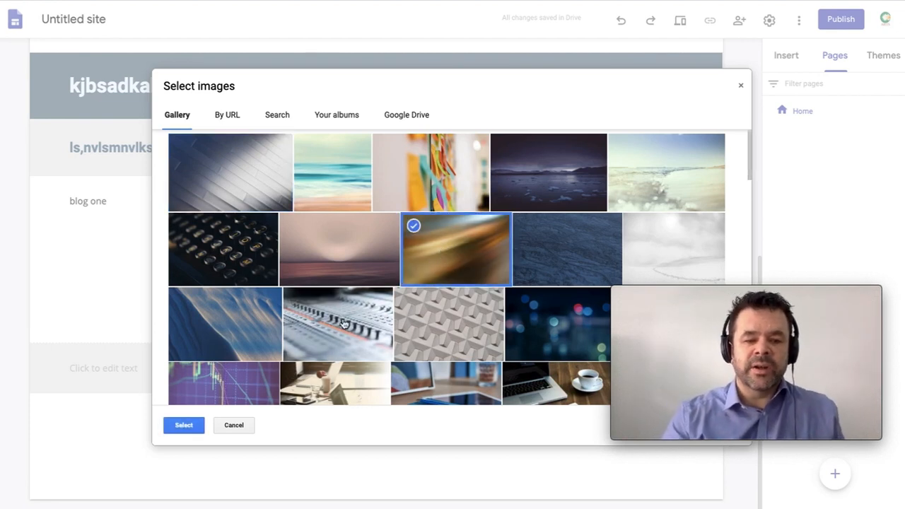
pyautogui.click(188, 427)
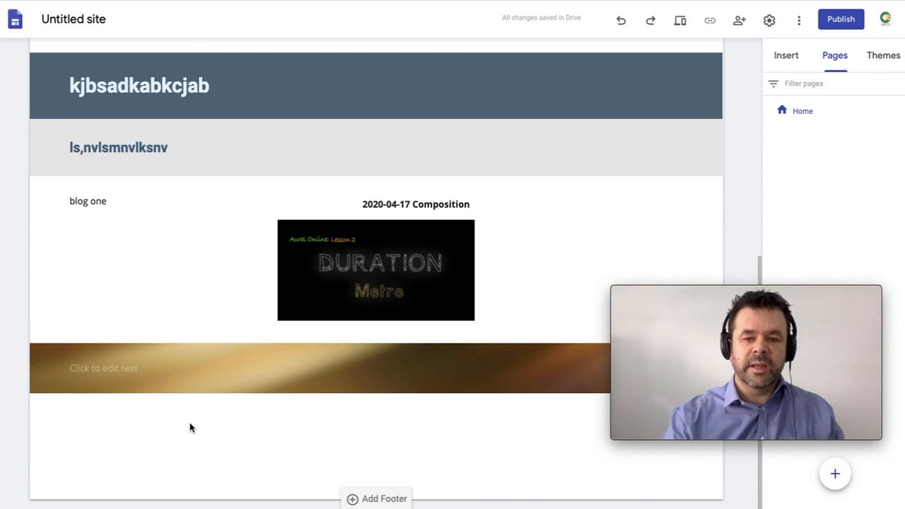
pyautogui.click(162, 375)
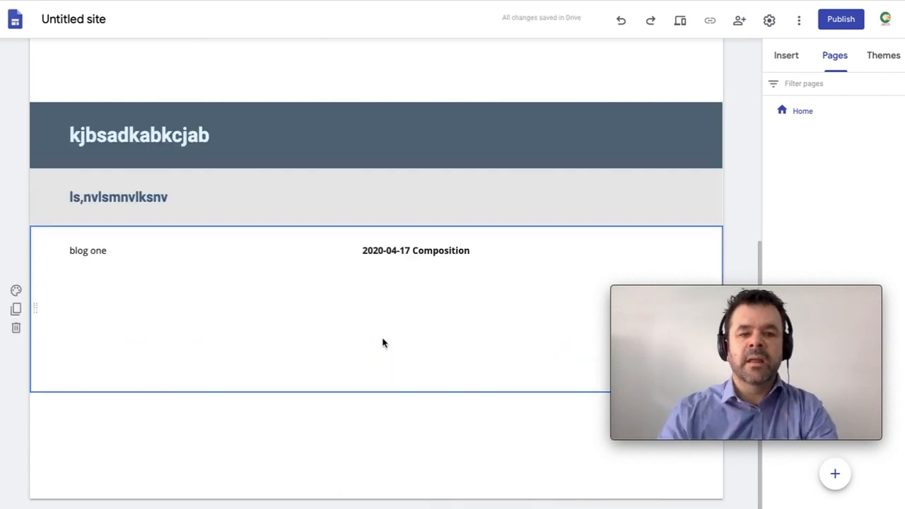
# Step: Return to the top of the Portfolio page and select its header section
pyautogui.scroll(5, 383, 343)
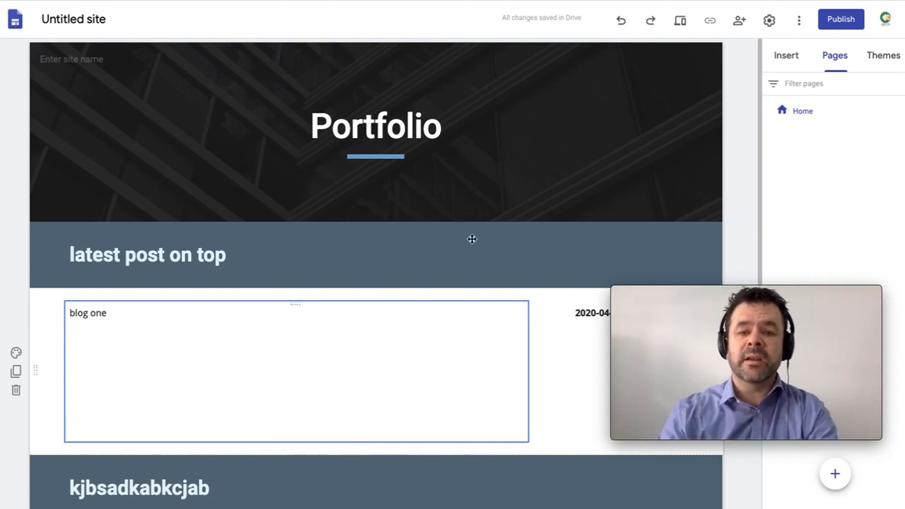
pyautogui.click(544, 141)
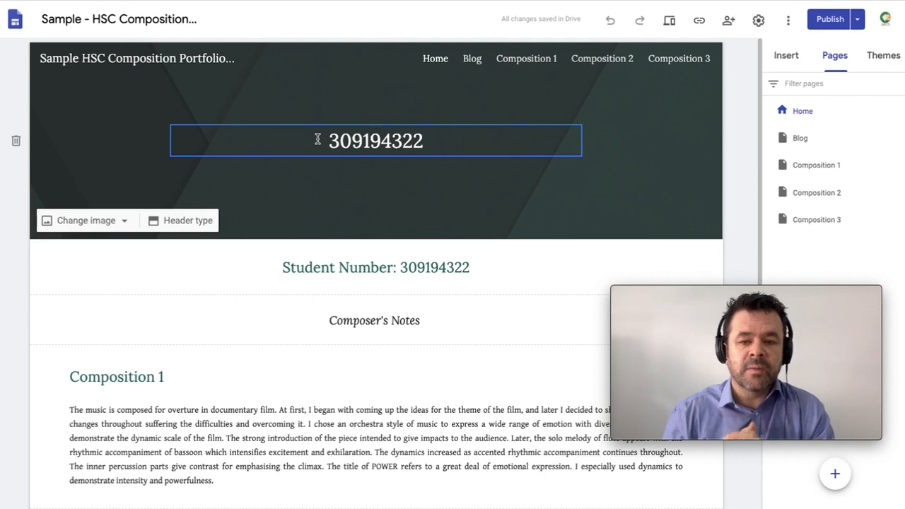
# Step: Browse the sample portfolio's Composition 1 page, then go to Composition 2 ('Title: Morning')
pyautogui.click(545, 64)
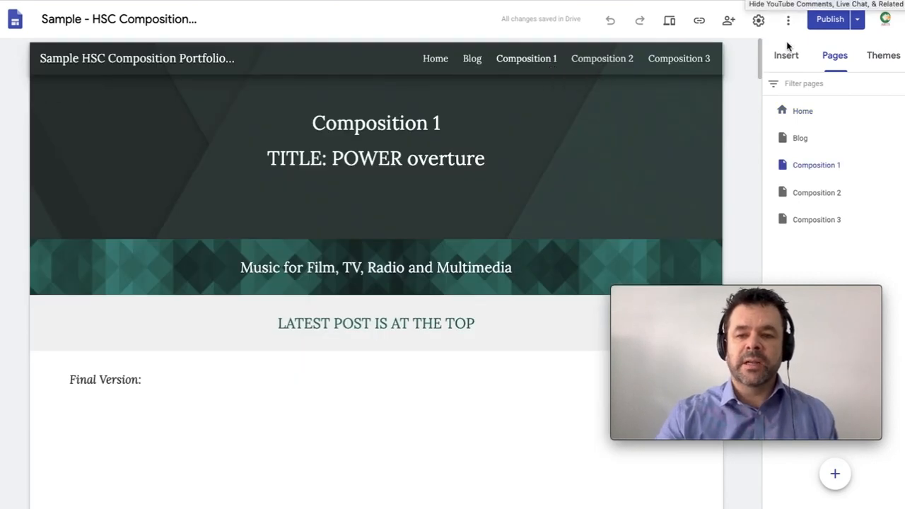
pyautogui.click(786, 57)
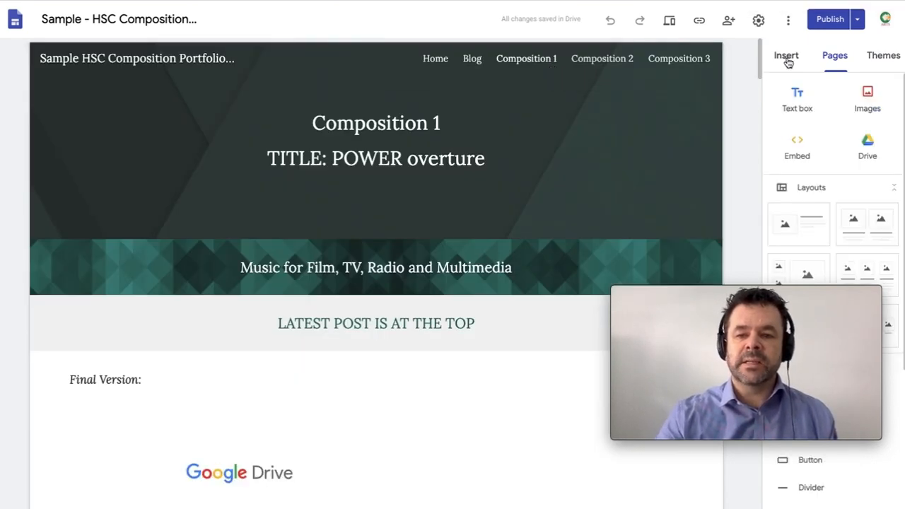
pyautogui.click(836, 62)
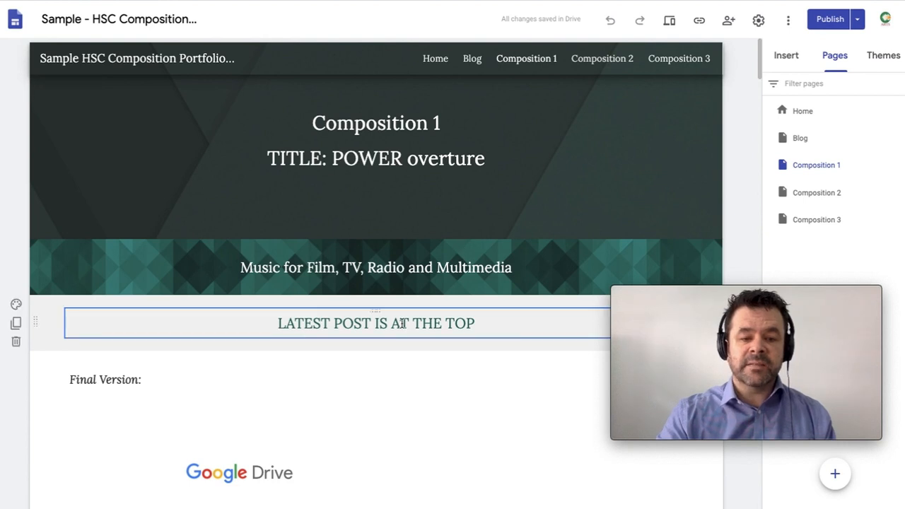
pyautogui.scroll(-1, 401, 323)
pyautogui.scroll(1, 400, 324)
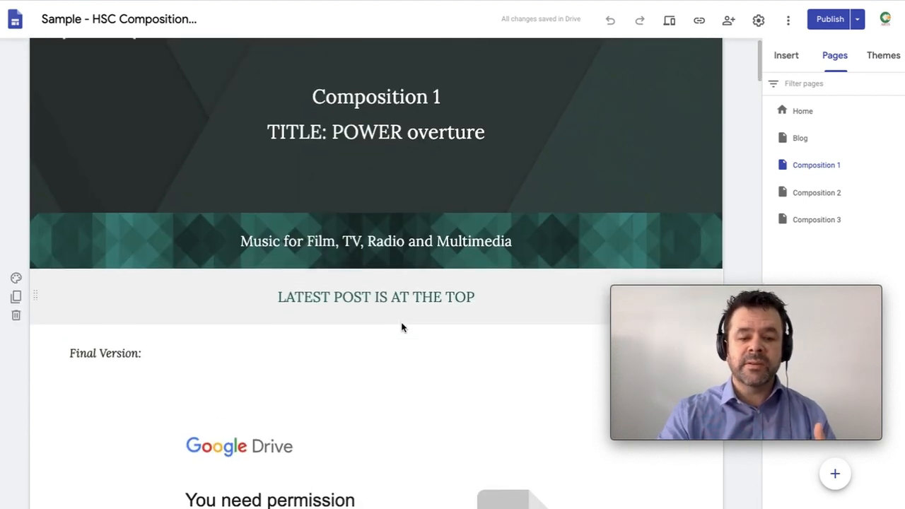
pyautogui.scroll(-1, 400, 327)
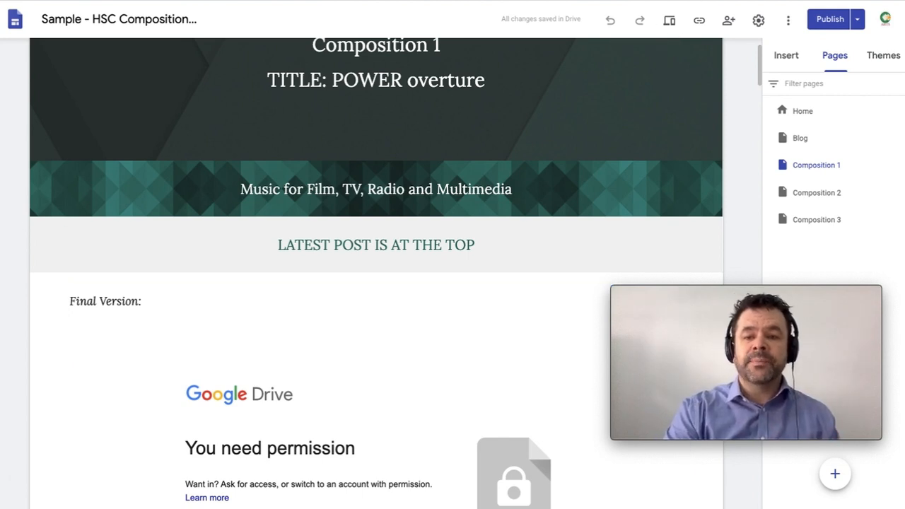
pyautogui.scroll(2, 547, 125)
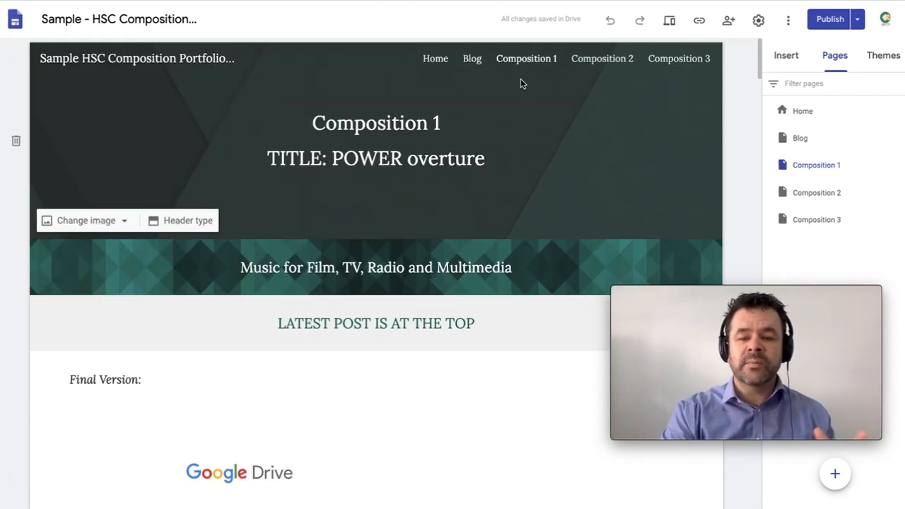
pyautogui.click(621, 60)
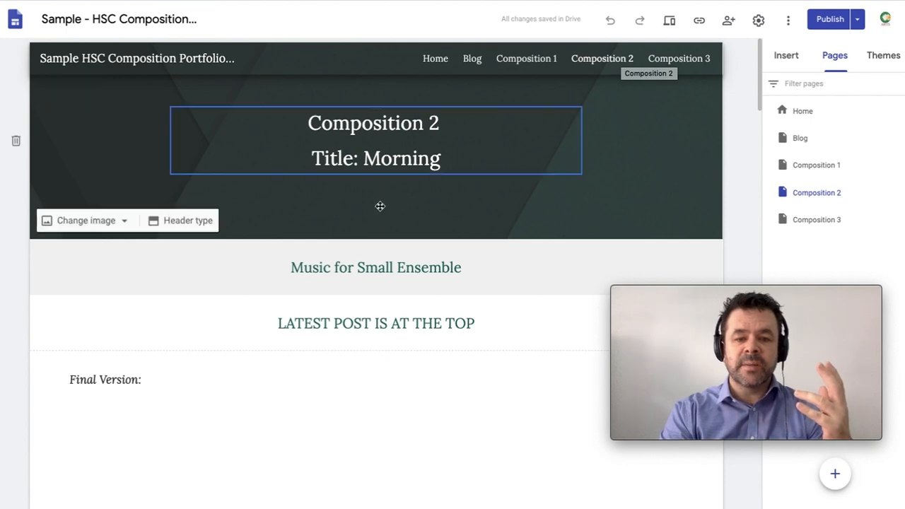
# Step: Scroll through the Composition 2 page, then switch to the Google Drive Example File embeds folder
pyautogui.scroll(-5, 380, 205)
pyautogui.scroll(-5, 380, 206)
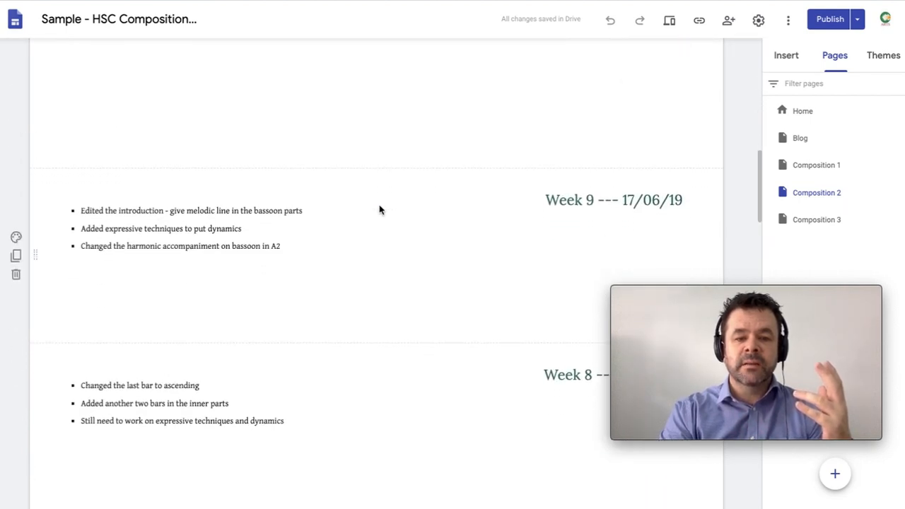
pyautogui.scroll(-5, 380, 208)
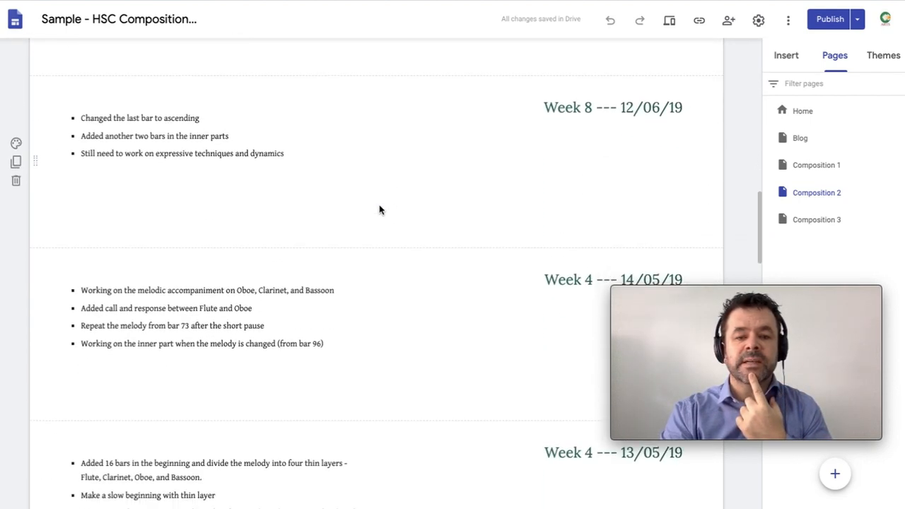
pyautogui.scroll(-4, 379, 209)
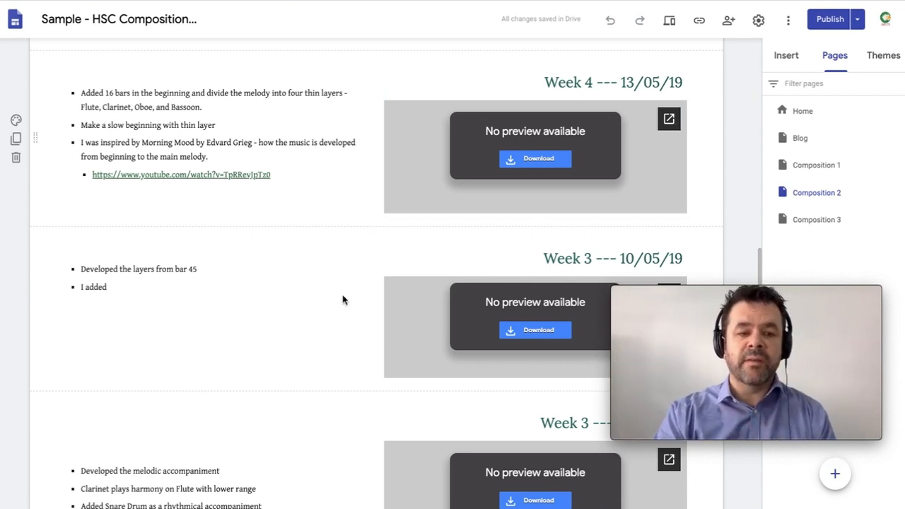
pyautogui.scroll(20, 343, 296)
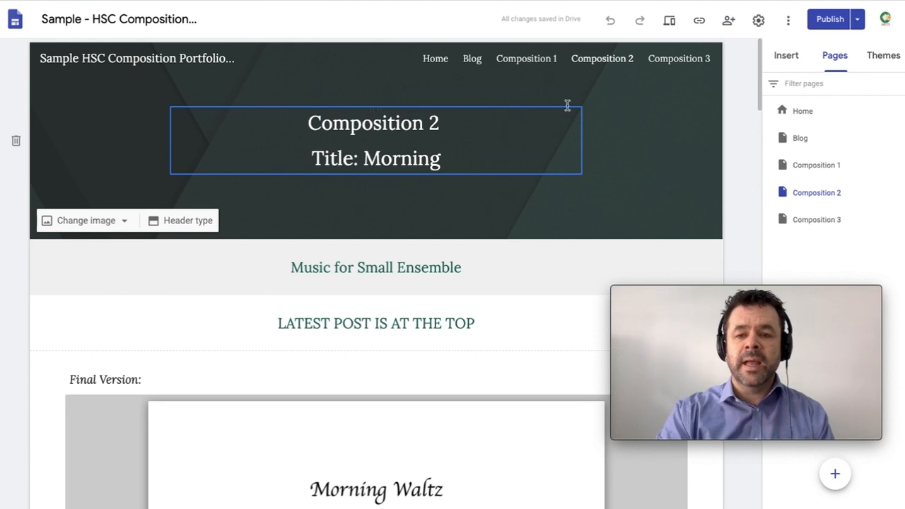
pyautogui.hotkey('ctrl', 'Tab')
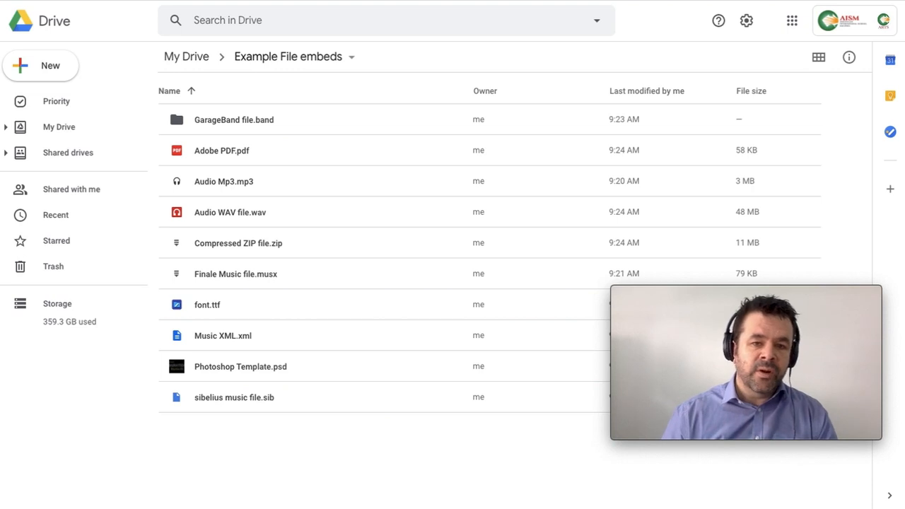
# Step: Set the Example File embeds folder's link sharing to 'On - Anyone with the link' and save
pyautogui.click(292, 61)
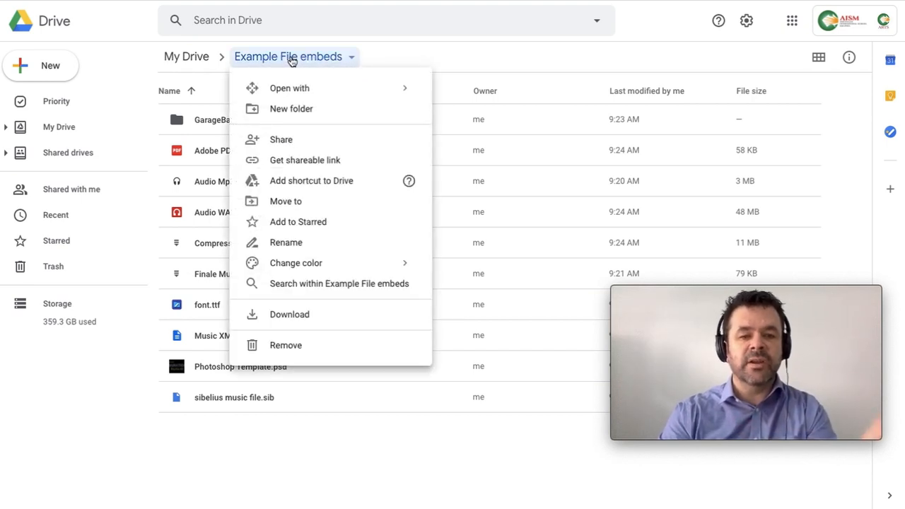
pyautogui.click(299, 151)
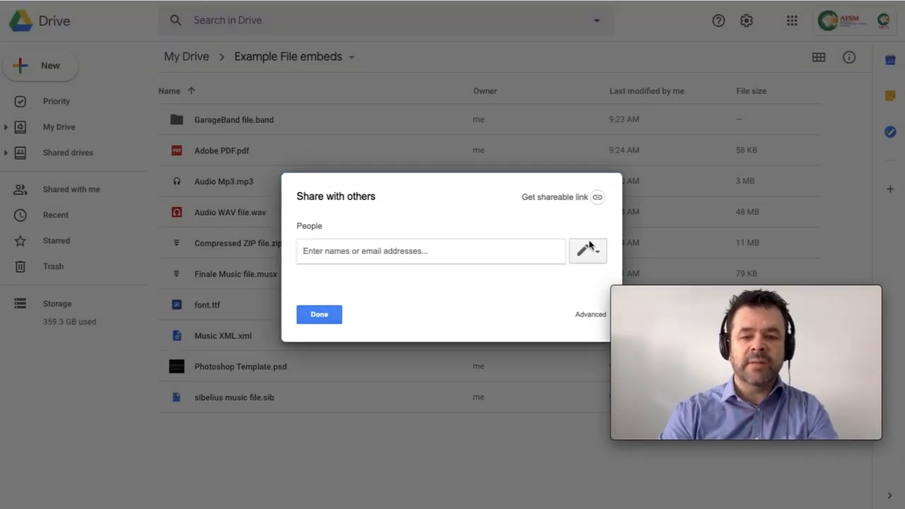
pyautogui.click(589, 316)
pyautogui.click(570, 195)
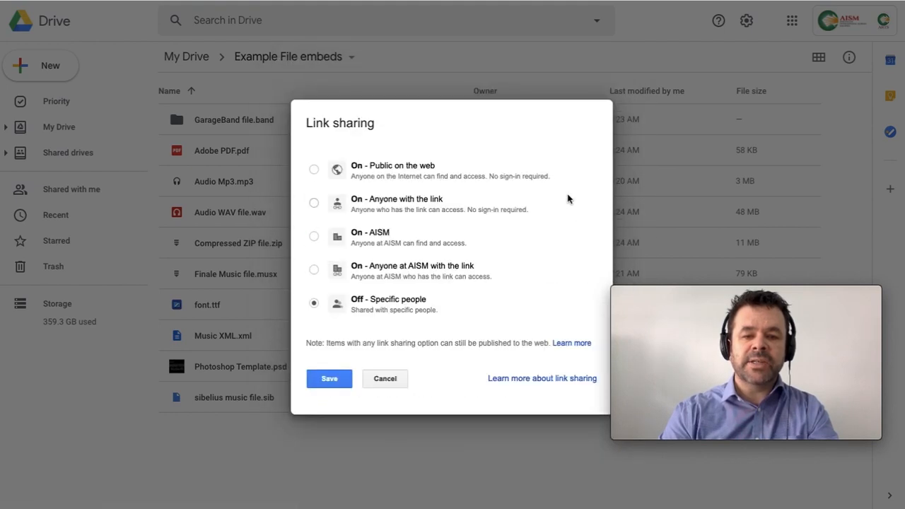
pyautogui.click(427, 203)
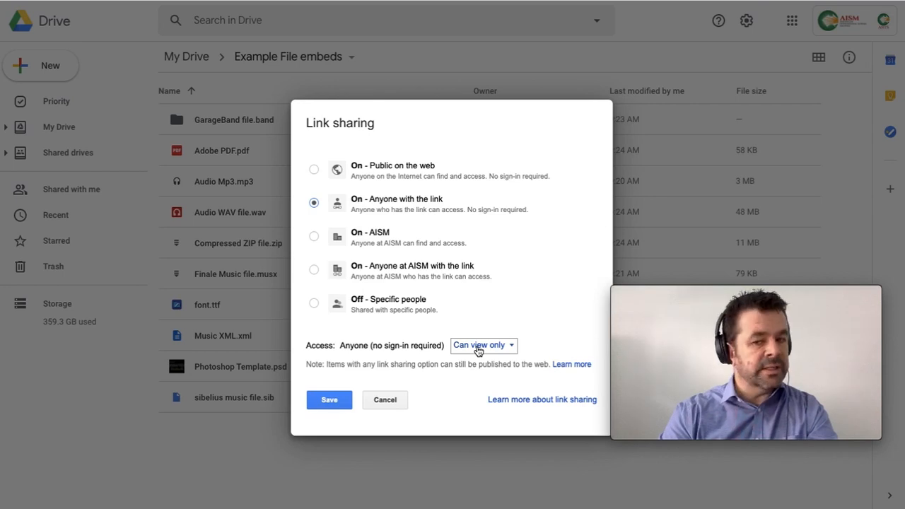
pyautogui.click(330, 403)
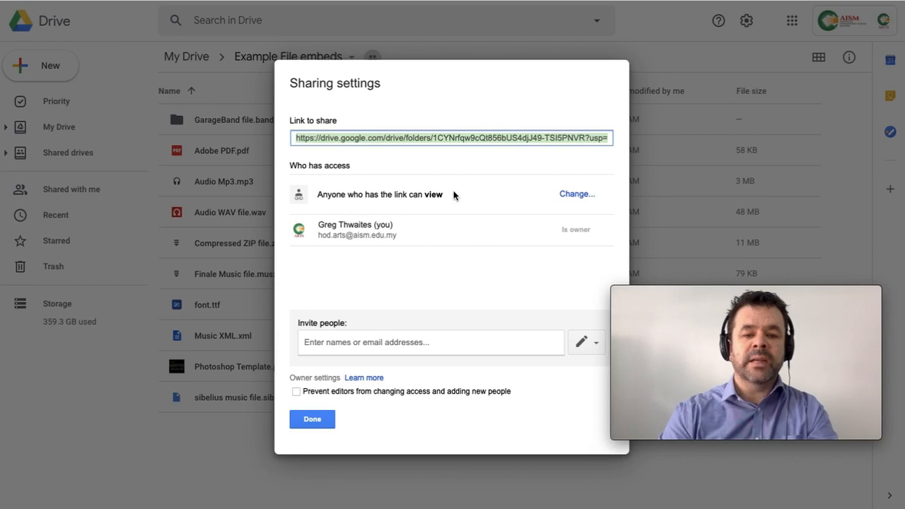
# Step: Copy the folder's share link and return to the untitled portfolio site tab
pyautogui.click(421, 134)
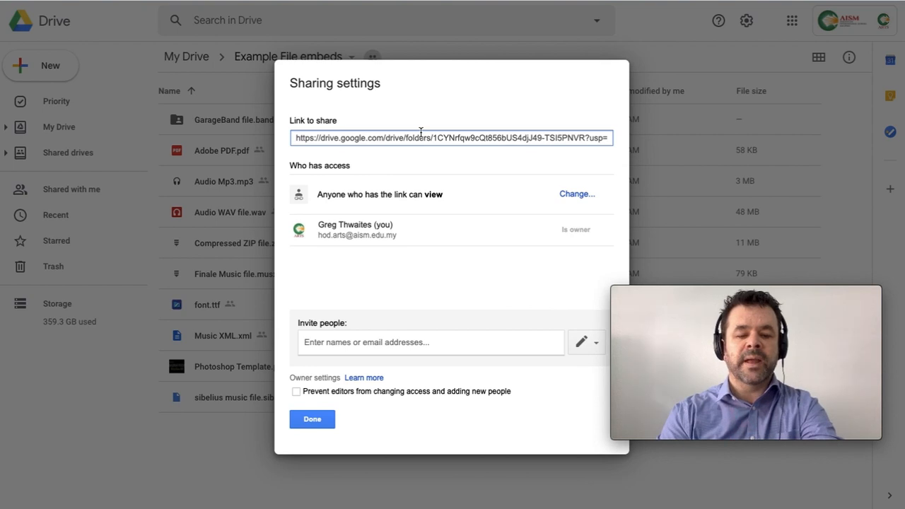
pyautogui.click(408, 140)
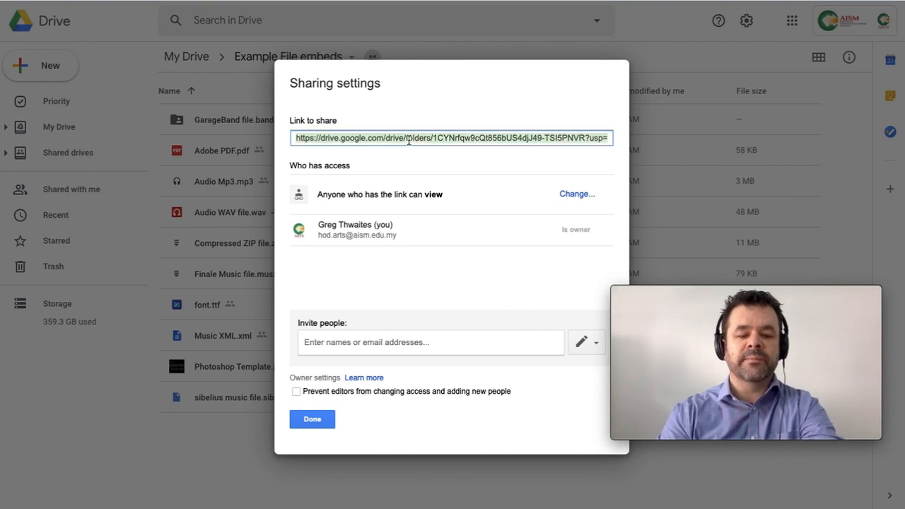
pyautogui.click(312, 419)
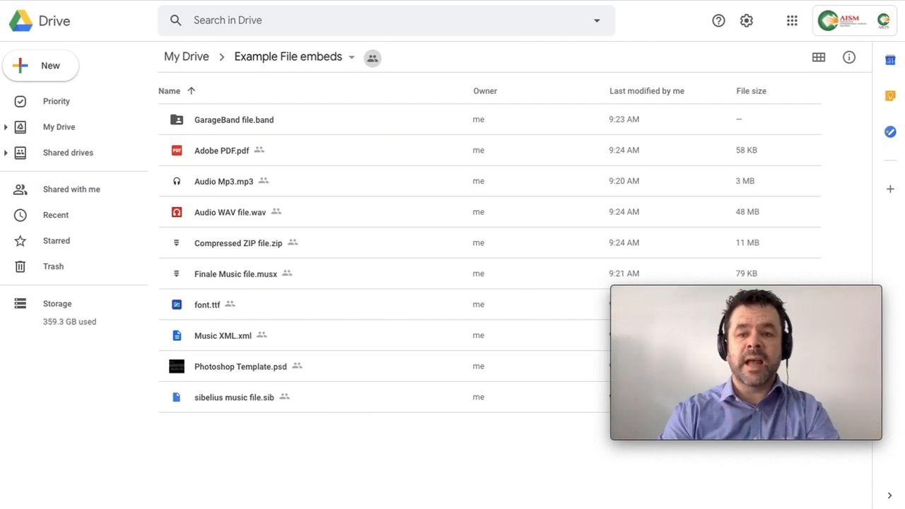
pyautogui.hotkey('ctrl', 'Tab')
pyautogui.hotkey('ctrl', 'Tab')
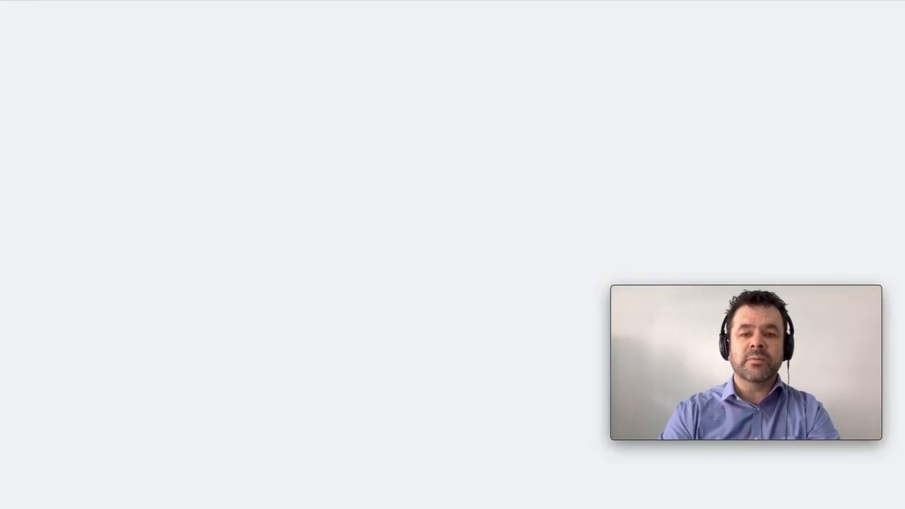
pyautogui.hotkey('ctrl', 'Tab')
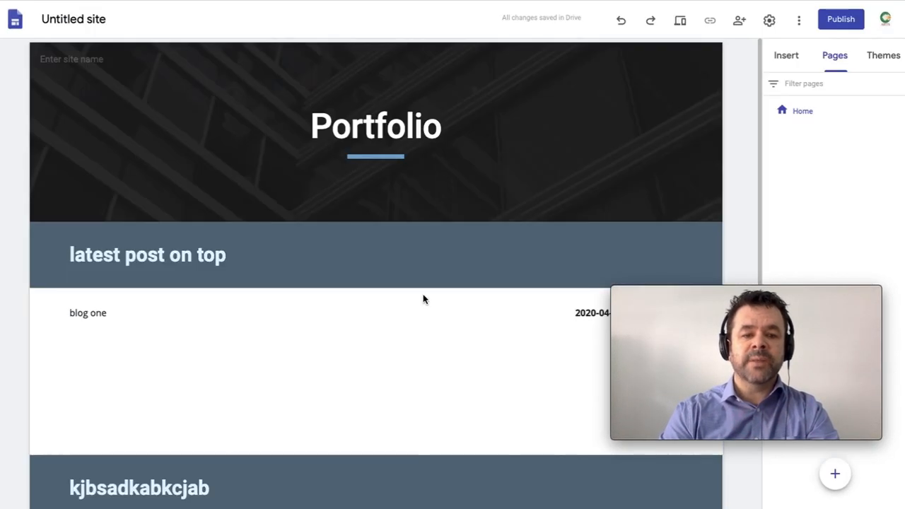
# Step: Embed the shared 'Example File embeds' Drive folder as a file list in the blog one section
pyautogui.scroll(-2, 191, 387)
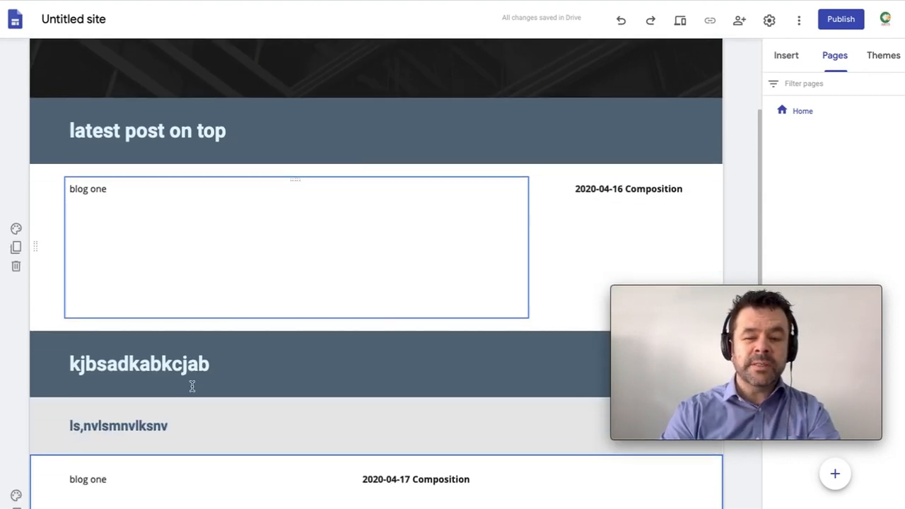
pyautogui.doubleClick(142, 322)
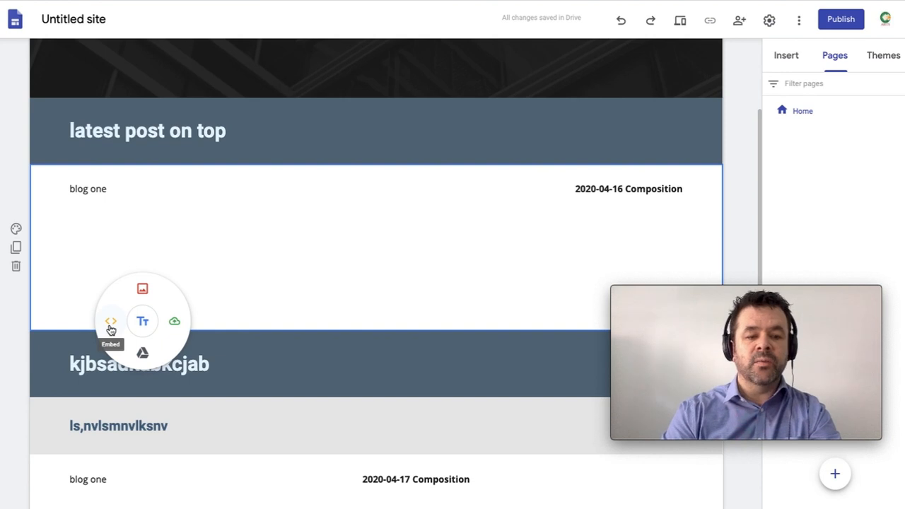
pyautogui.click(110, 324)
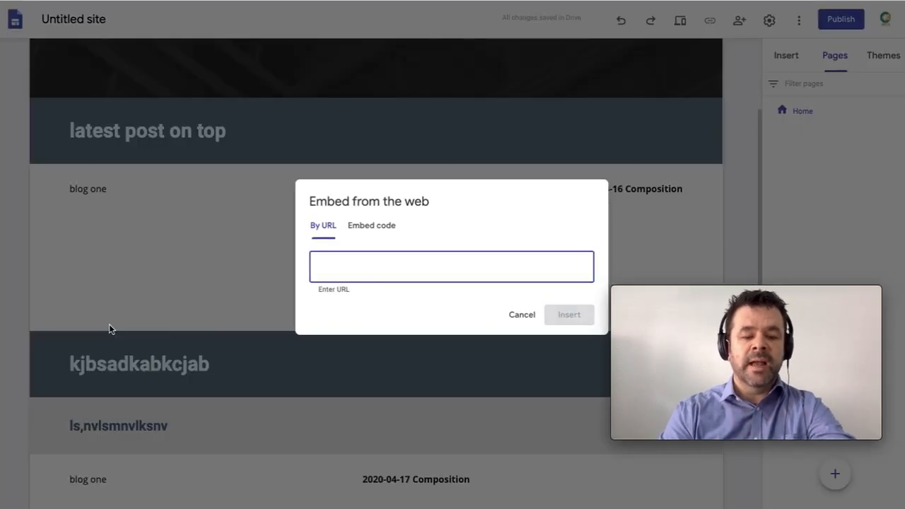
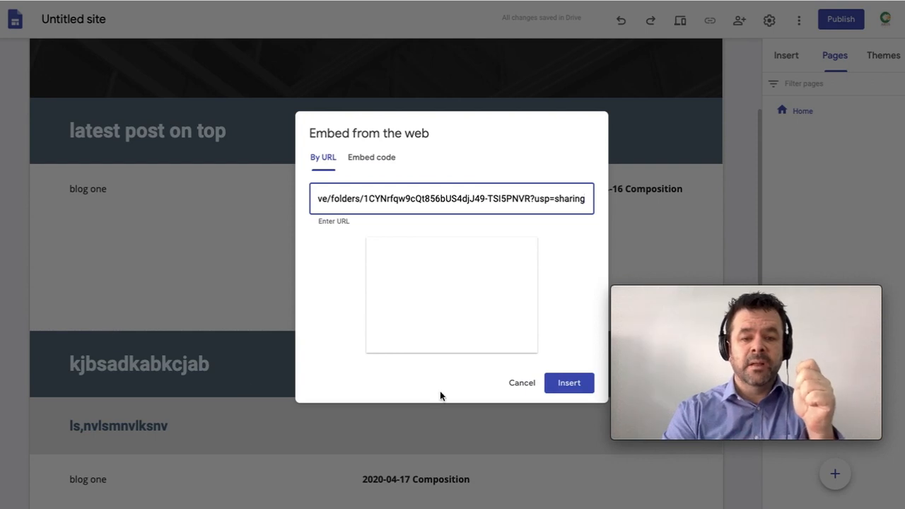
pyautogui.click(559, 382)
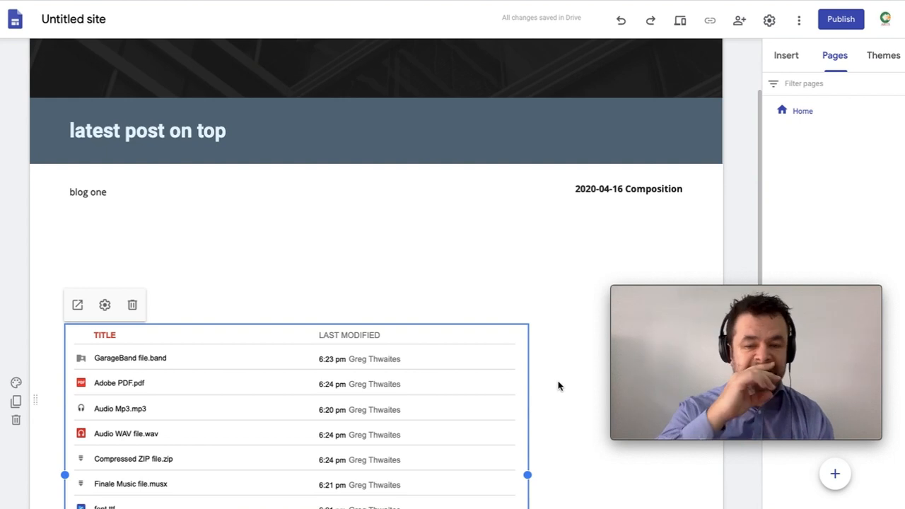
pyautogui.scroll(-3, 559, 386)
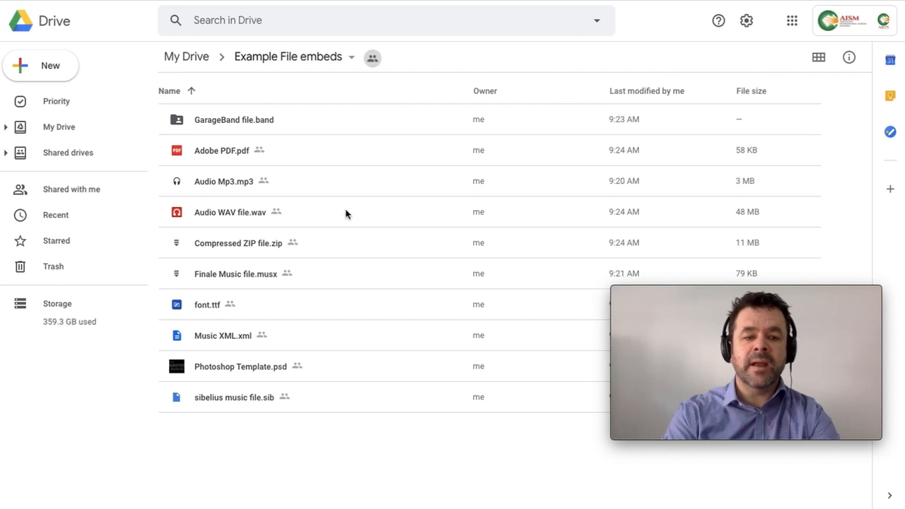
# Step: Get a shareable link for Audio Mp3.mp3 in Drive and go back to the site editor
pyautogui.click(306, 185)
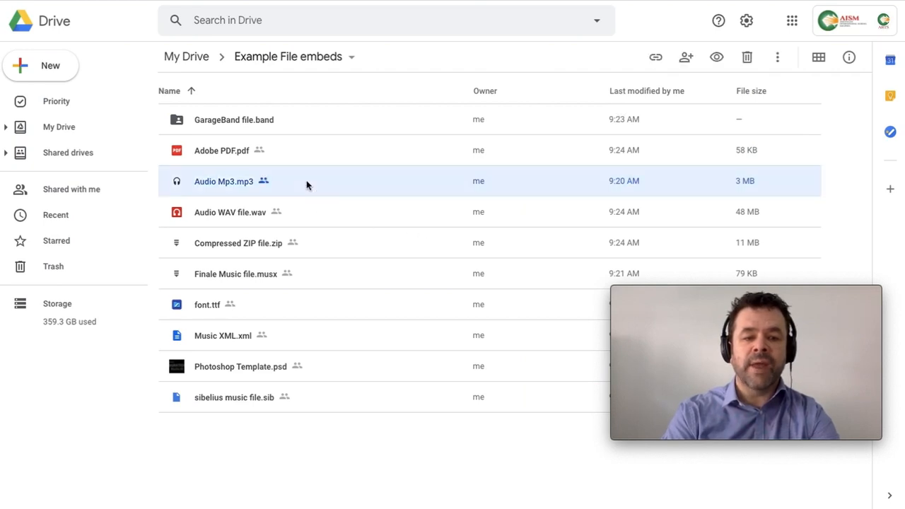
pyautogui.rightClick(306, 185)
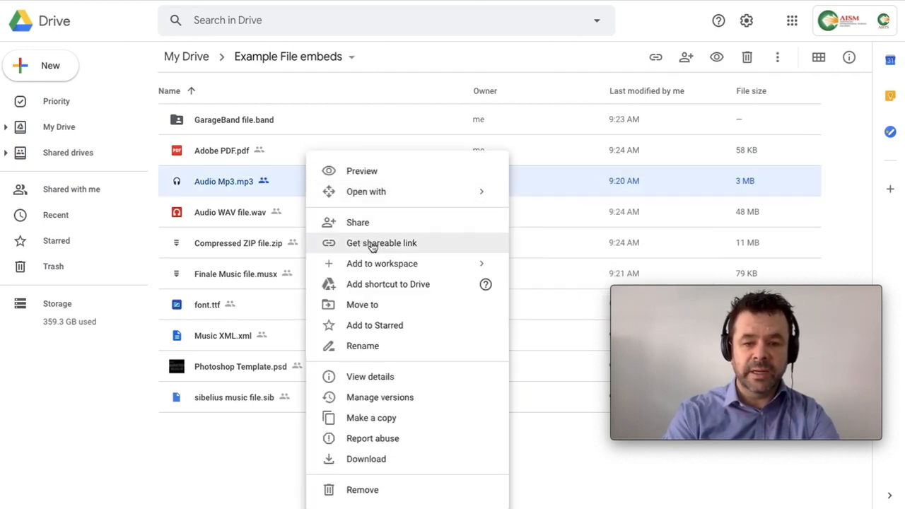
pyautogui.click(373, 244)
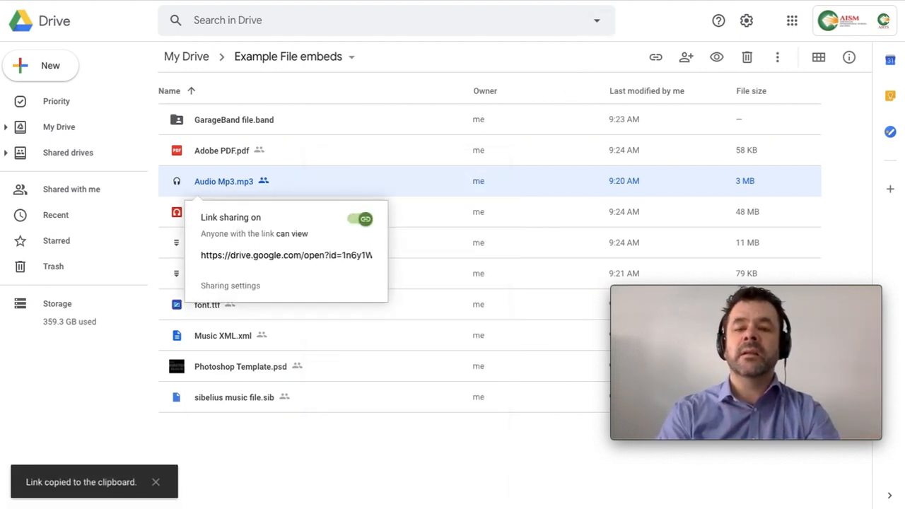
pyautogui.hotkey('ctrl', 'Tab')
pyautogui.hotkey('ctrl', 'Tab')
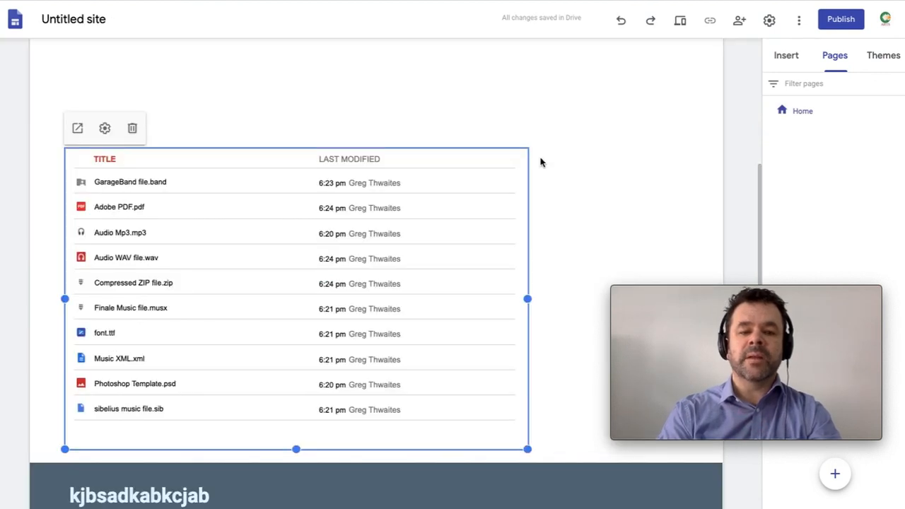
# Step: Embed the Audio Mp3.mp3 player from its pasted link and place it below the Drive file list
pyautogui.click(566, 205)
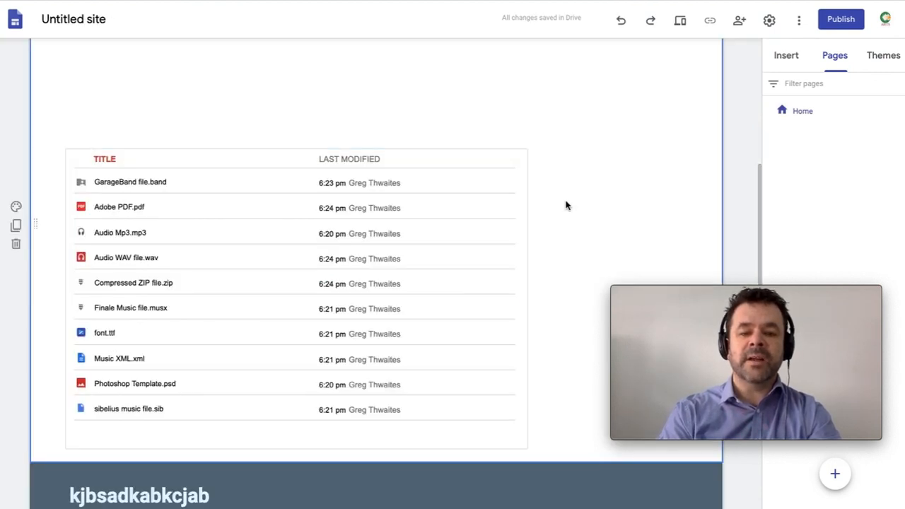
pyautogui.click(491, 190)
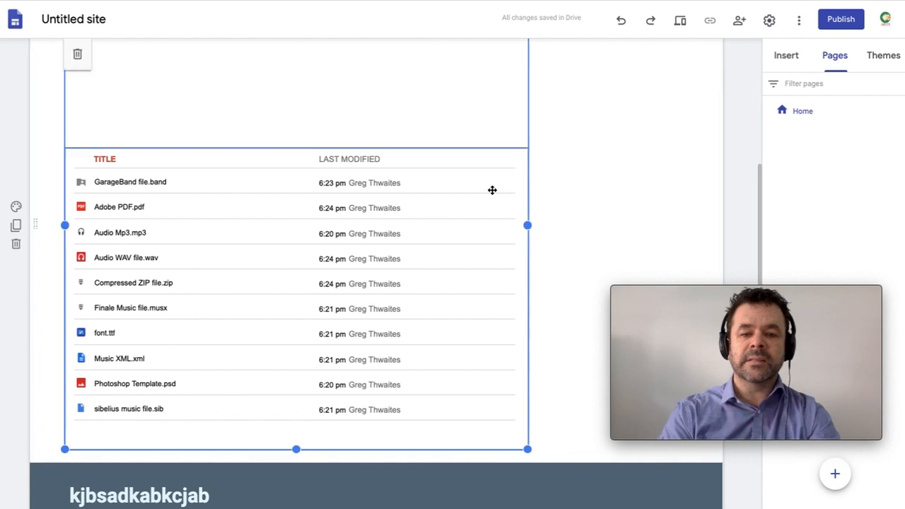
pyautogui.click(588, 222)
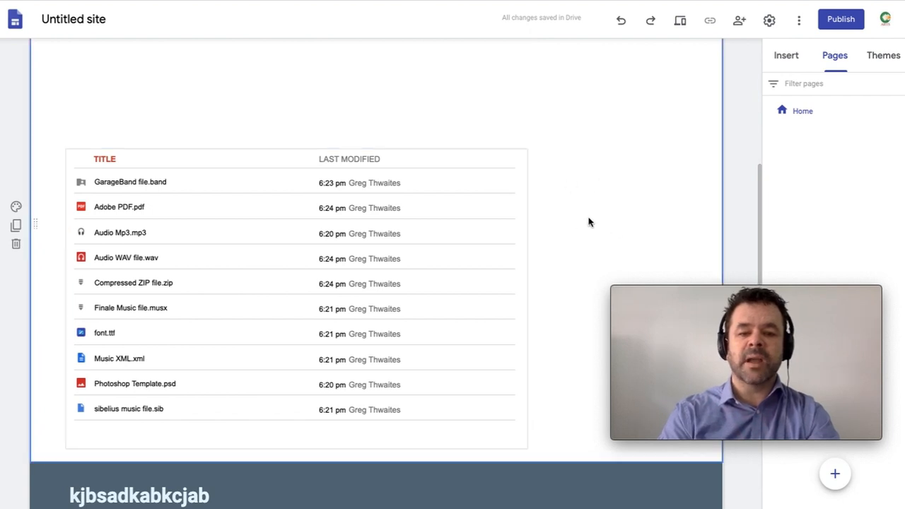
pyautogui.doubleClick(588, 222)
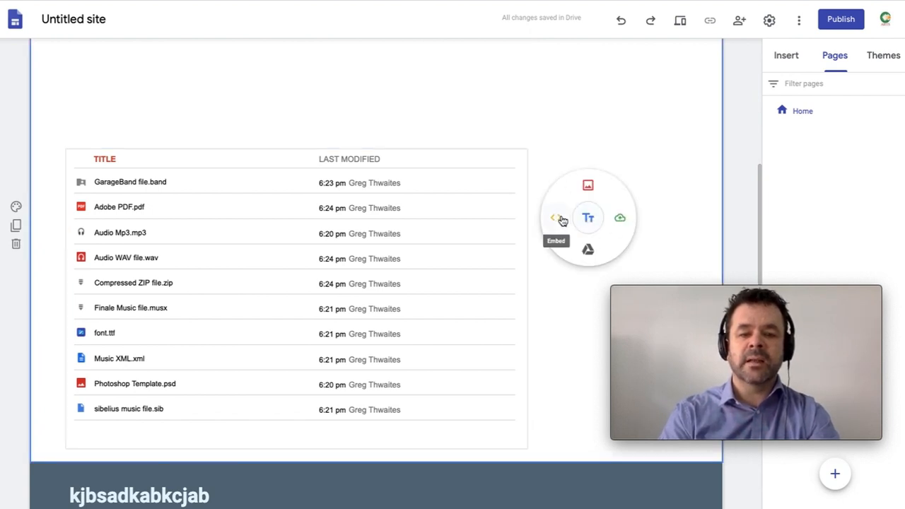
pyautogui.click(558, 220)
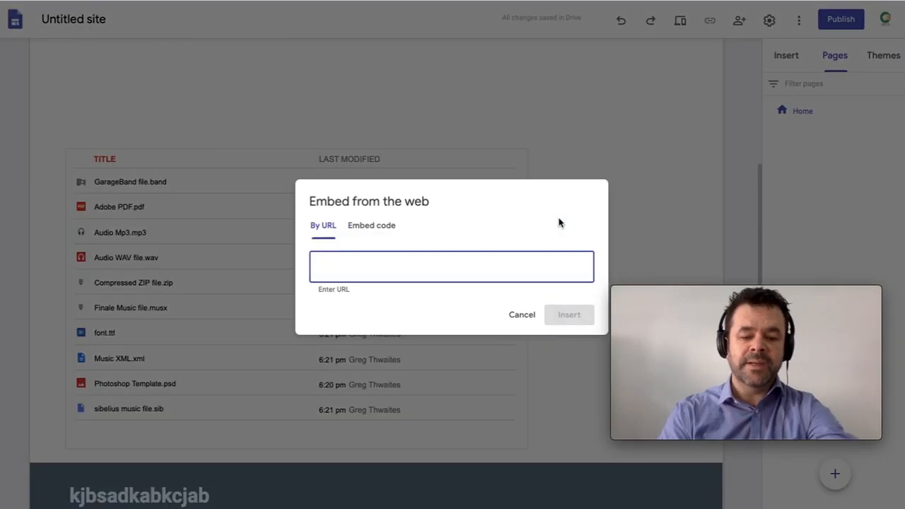
pyautogui.hotkey('ctrl', 'v')
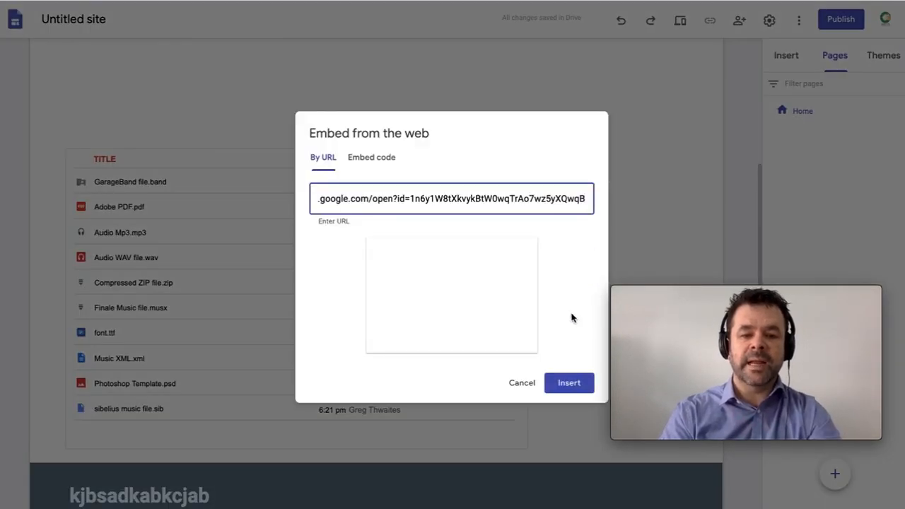
pyautogui.click(566, 383)
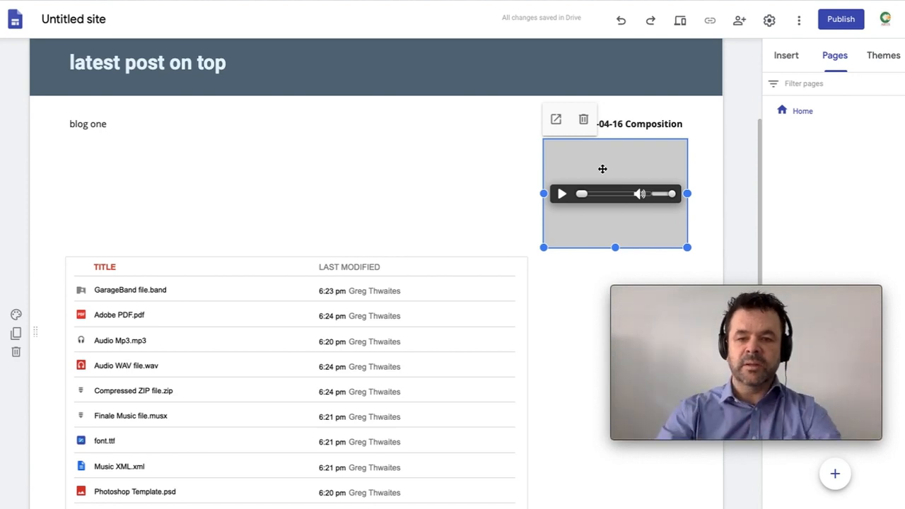
pyautogui.moveTo(602, 169); pyautogui.dragTo(464, 276)
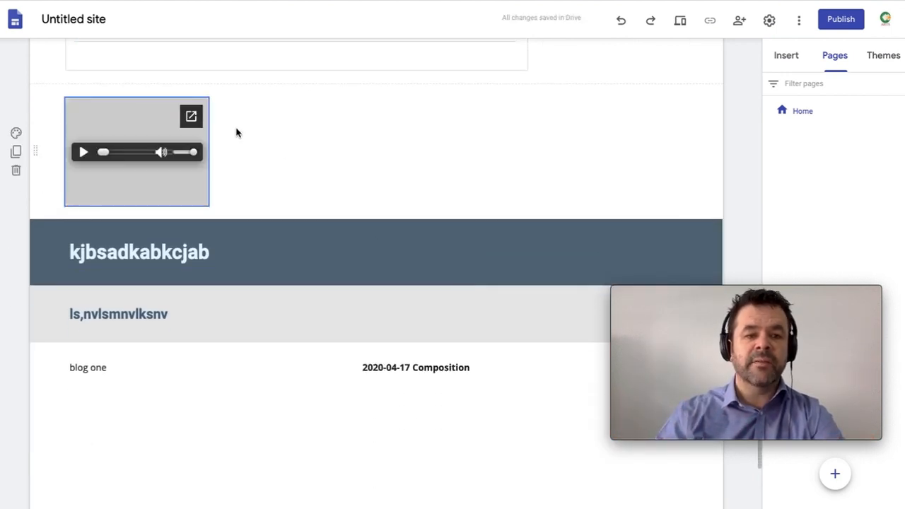
# Step: Widen the audio player embed across the section and reduce its box height
pyautogui.click(159, 136)
pyautogui.click(423, 128)
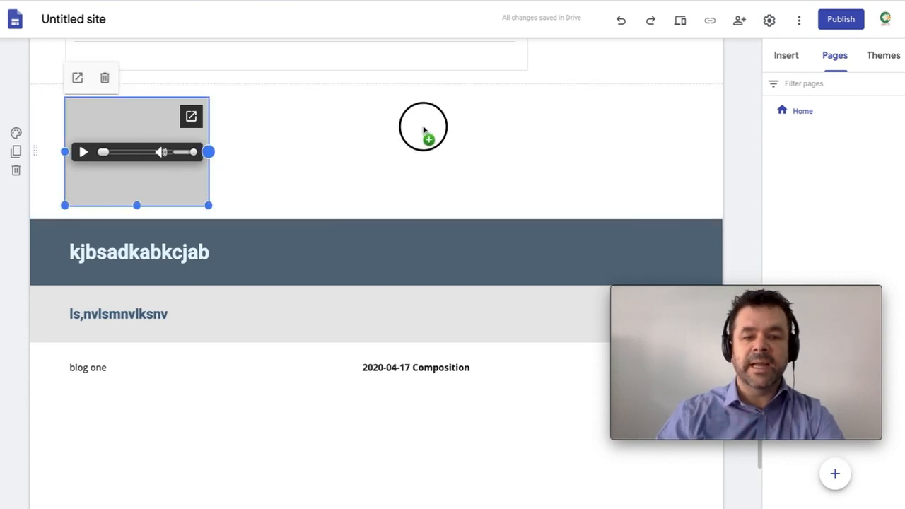
pyautogui.moveTo(423, 128); pyautogui.dragTo(715, 125)
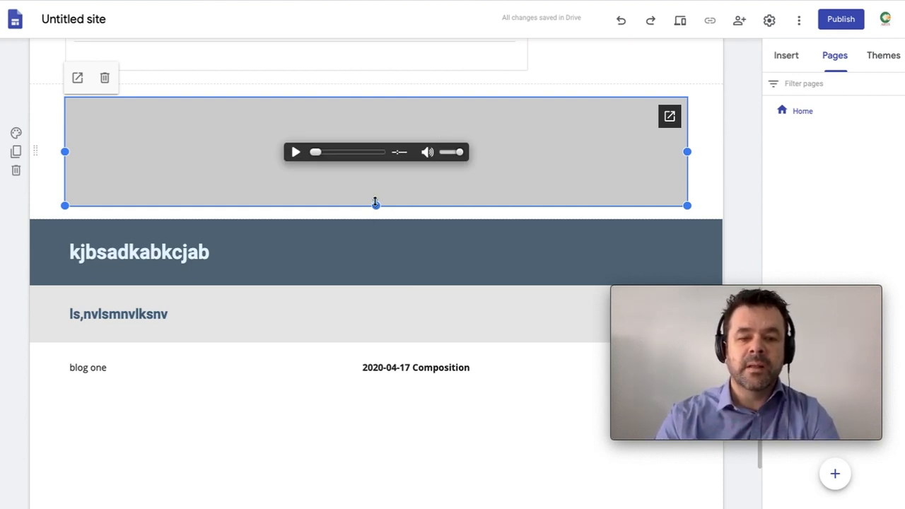
pyautogui.moveTo(375, 203); pyautogui.dragTo(380, 173)
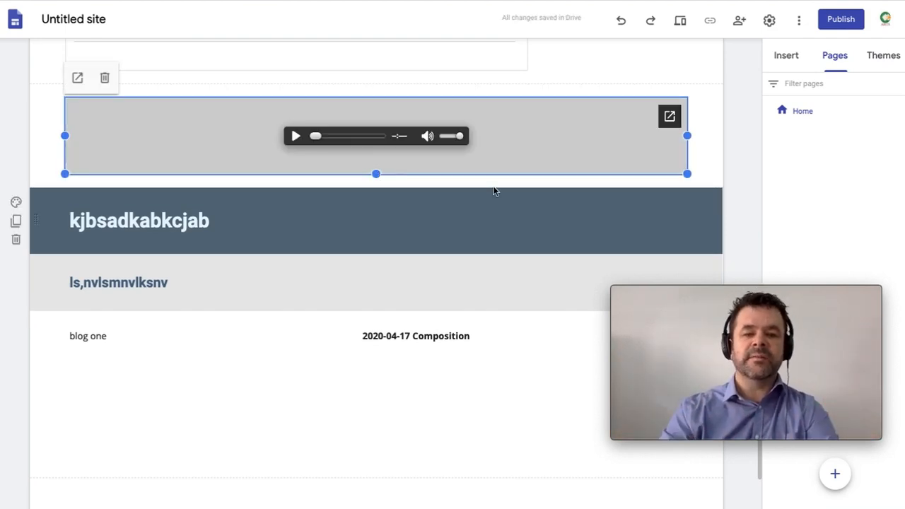
# Step: Add a centred text line under the audio player holding the Audio Mp3.mp3 Drive address as a hyperlink
pyautogui.click(440, 182)
pyautogui.click(441, 182)
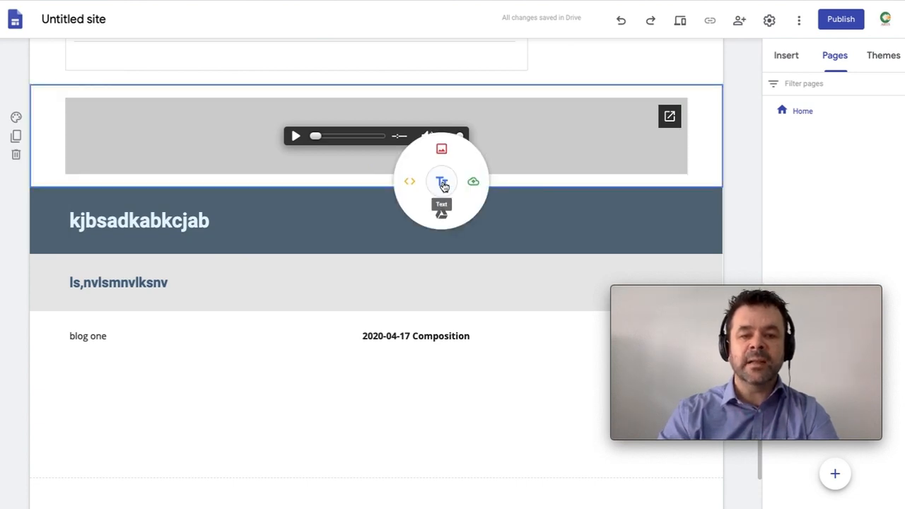
pyautogui.click(443, 182)
pyautogui.hotkey('ctrl', 'v')
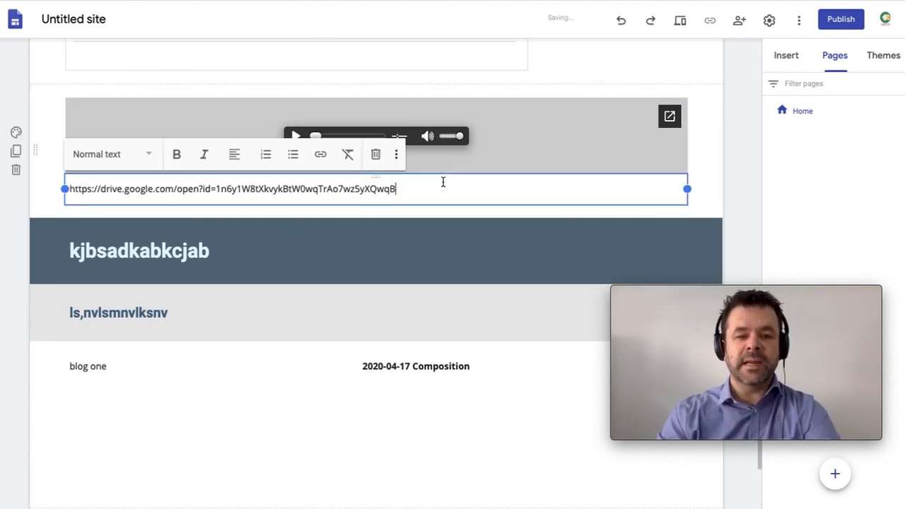
pyautogui.hotkey('ctrl', 'a')
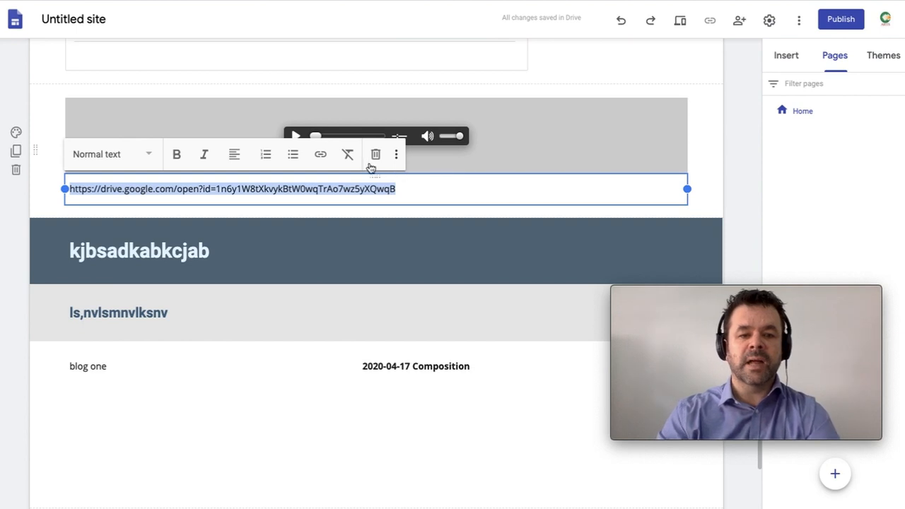
pyautogui.click(322, 157)
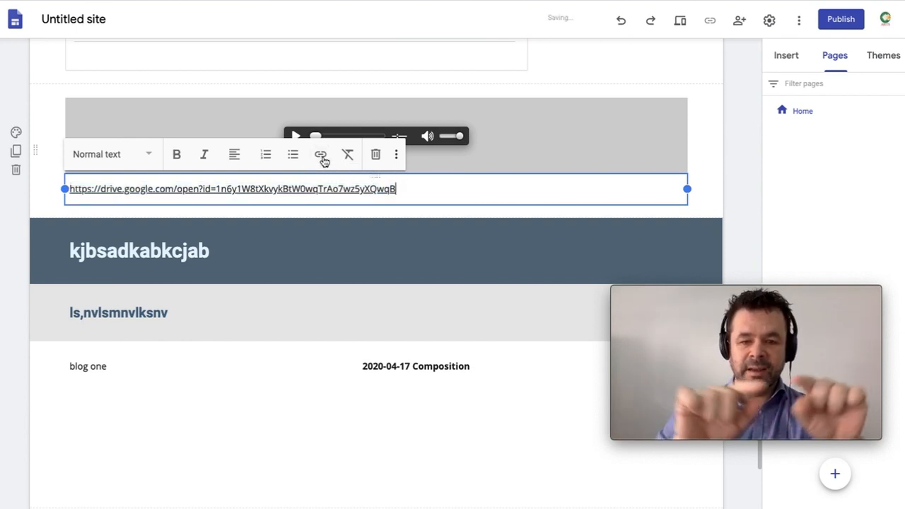
pyautogui.click(235, 154)
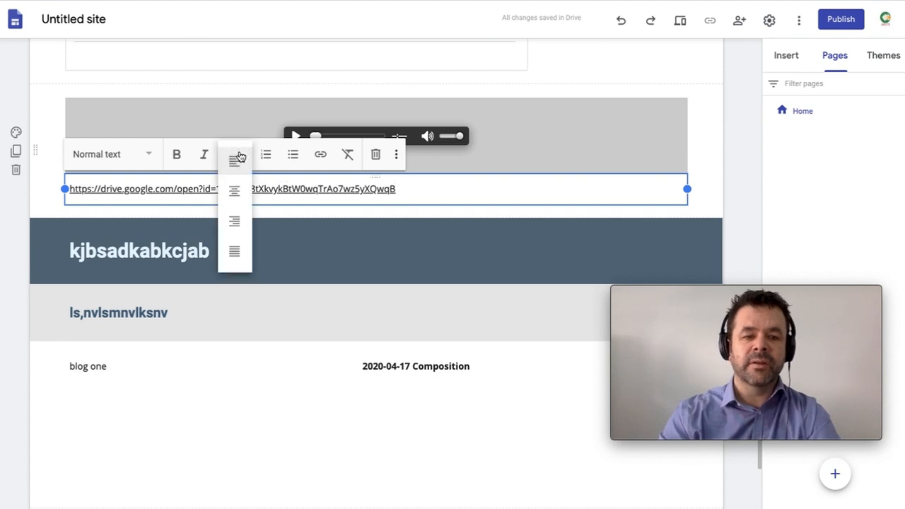
pyautogui.click(236, 192)
pyautogui.click(703, 219)
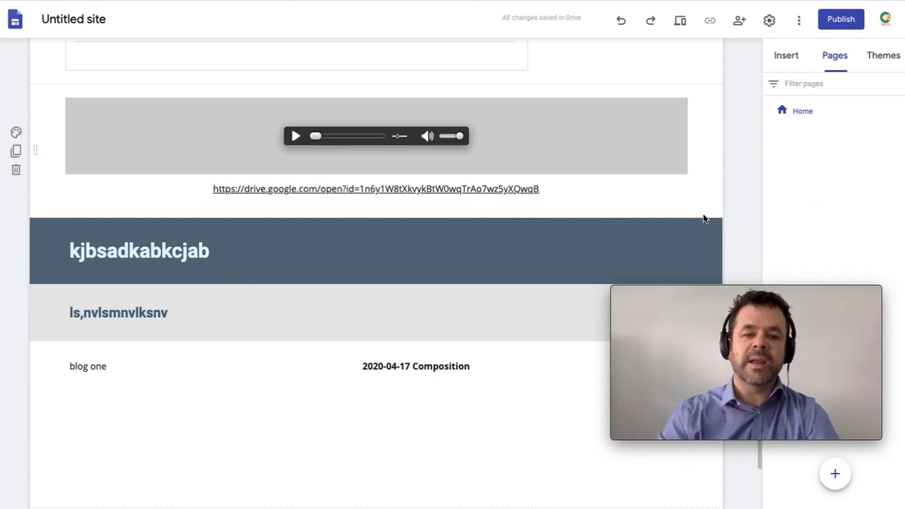
pyautogui.scroll(1, 703, 218)
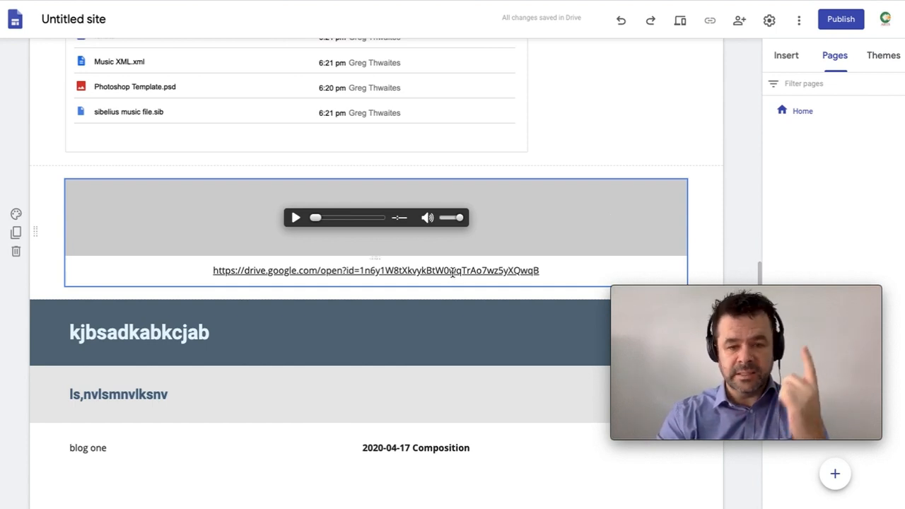
# Step: Add a bold Title-style 'audio file' heading and move it above the audio player
pyautogui.scroll(2, 453, 275)
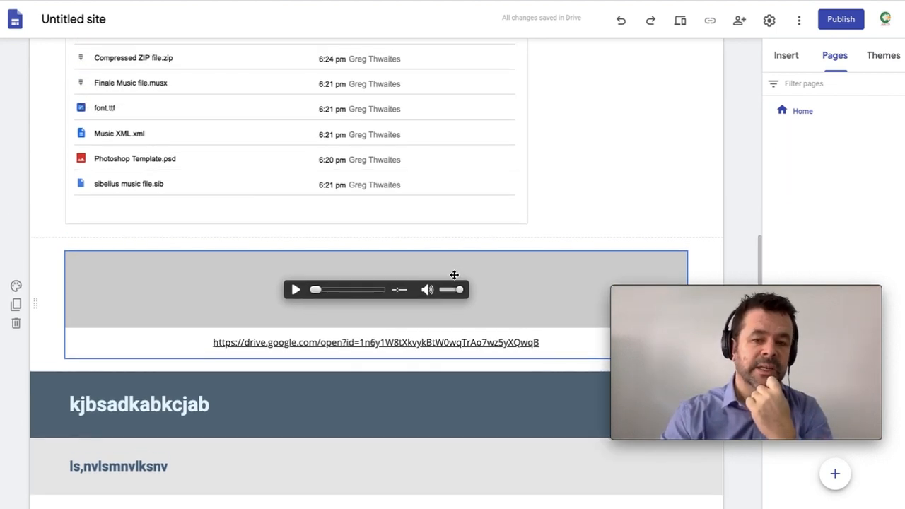
pyautogui.click(399, 257)
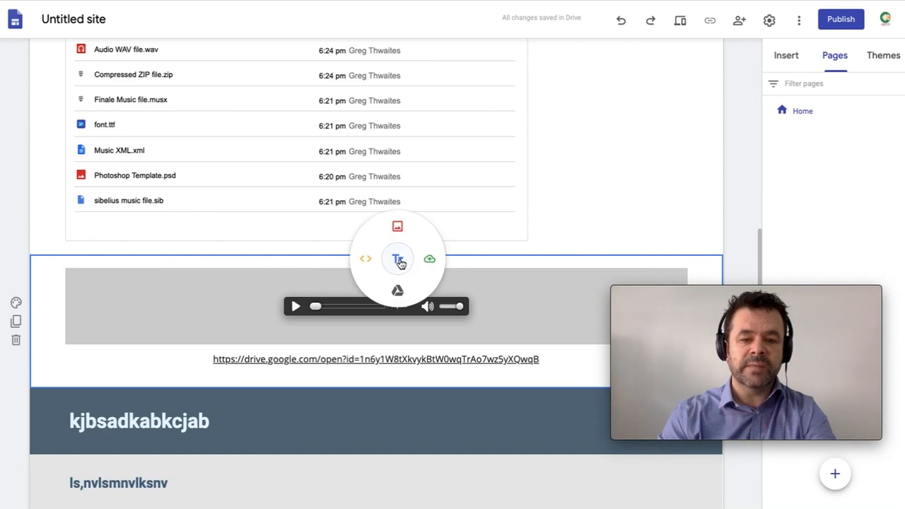
pyautogui.click(397, 263)
pyautogui.write('audio file')
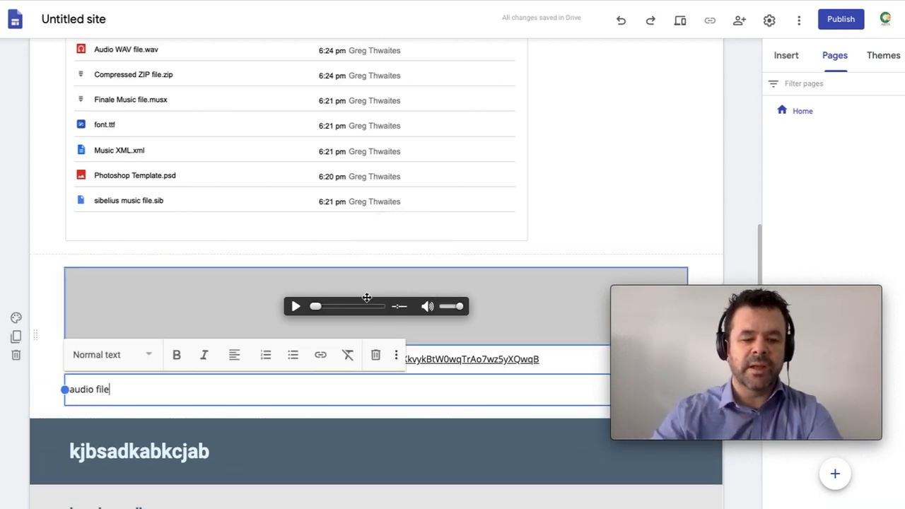
pyautogui.hotkey('ctrl', 'a')
pyautogui.click(176, 353)
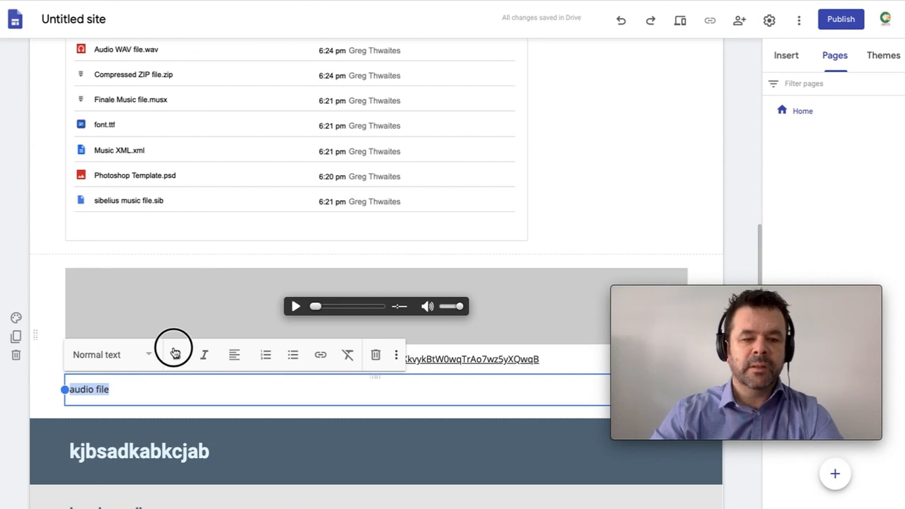
pyautogui.click(117, 355)
pyautogui.click(111, 390)
pyautogui.click(276, 400)
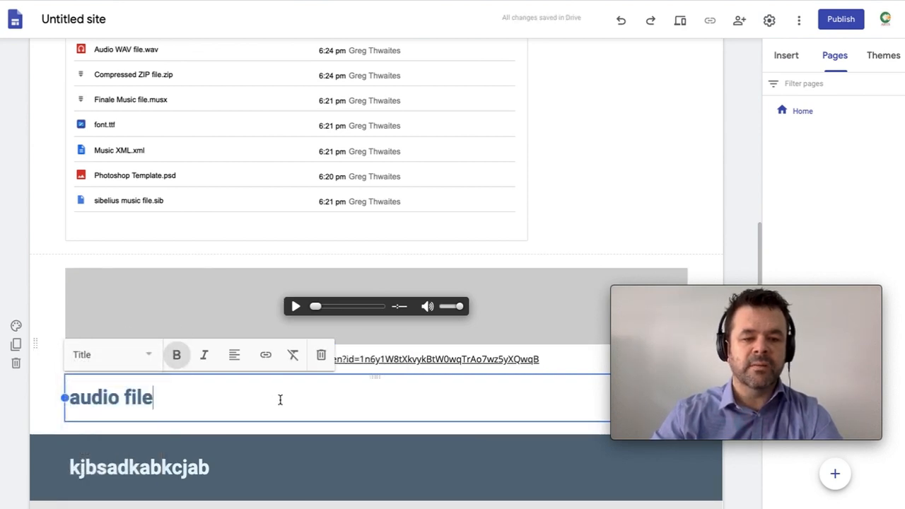
pyautogui.moveTo(372, 378); pyautogui.dragTo(400, 283)
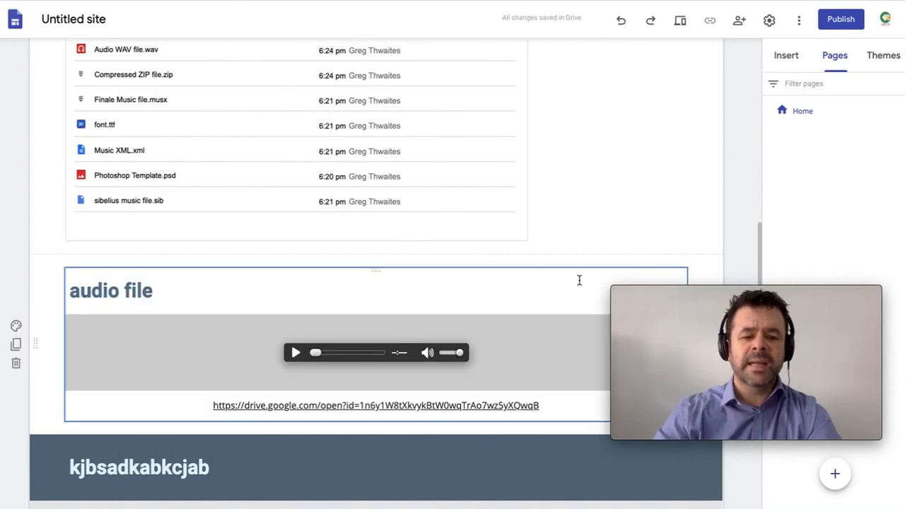
pyautogui.scroll(3, 719, 205)
# Step: Move the embedded Drive file list out of the blog block into its own section above 'audio file'
pyautogui.scroll(3, 719, 207)
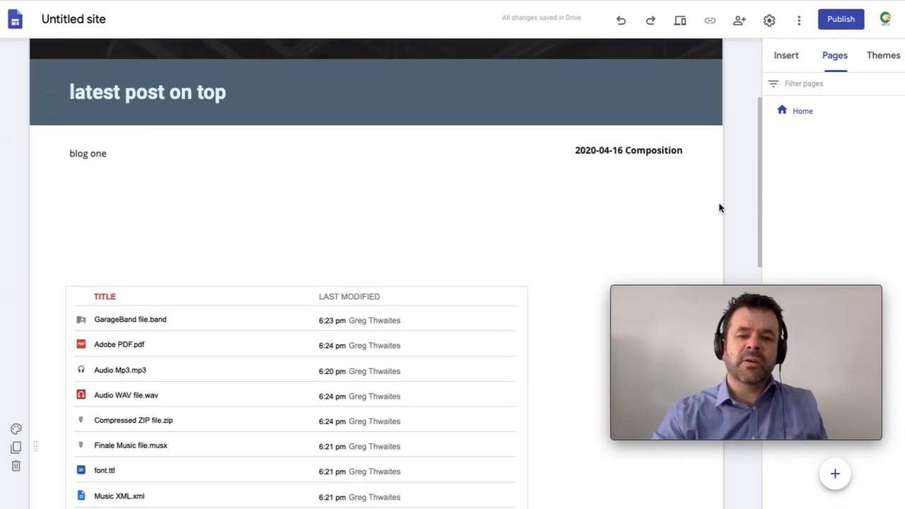
pyautogui.scroll(-2, 719, 207)
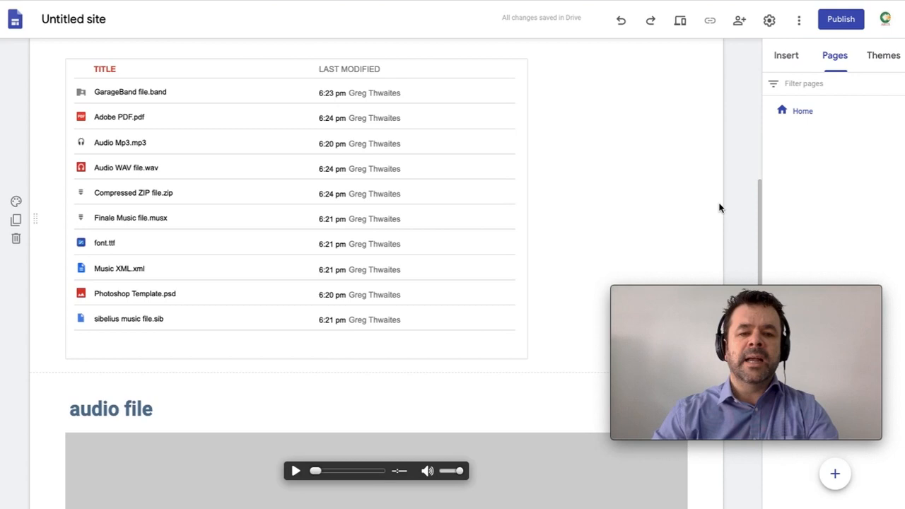
pyautogui.click(364, 217)
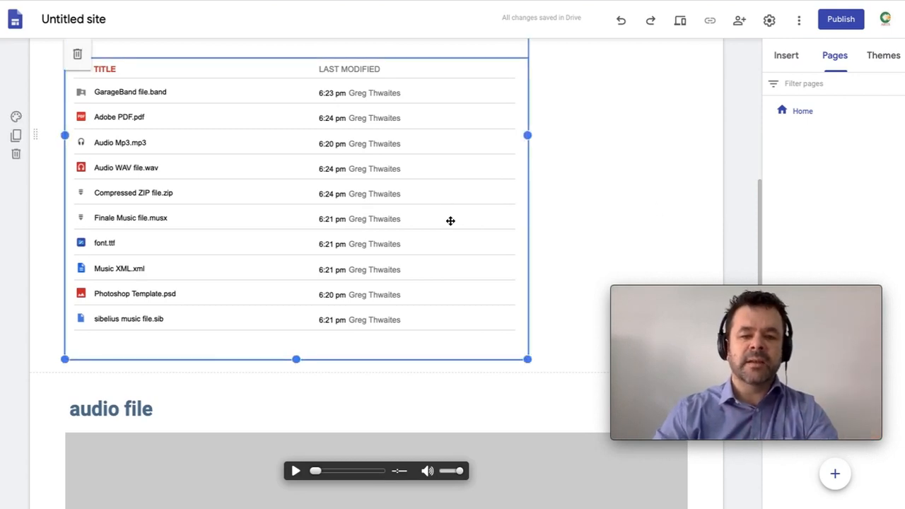
pyautogui.scroll(3, 471, 181)
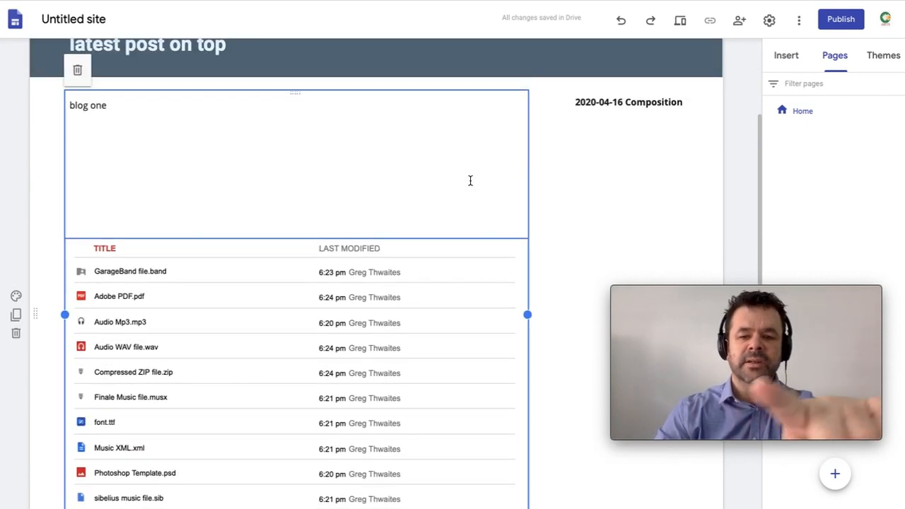
pyautogui.scroll(-2, 493, 288)
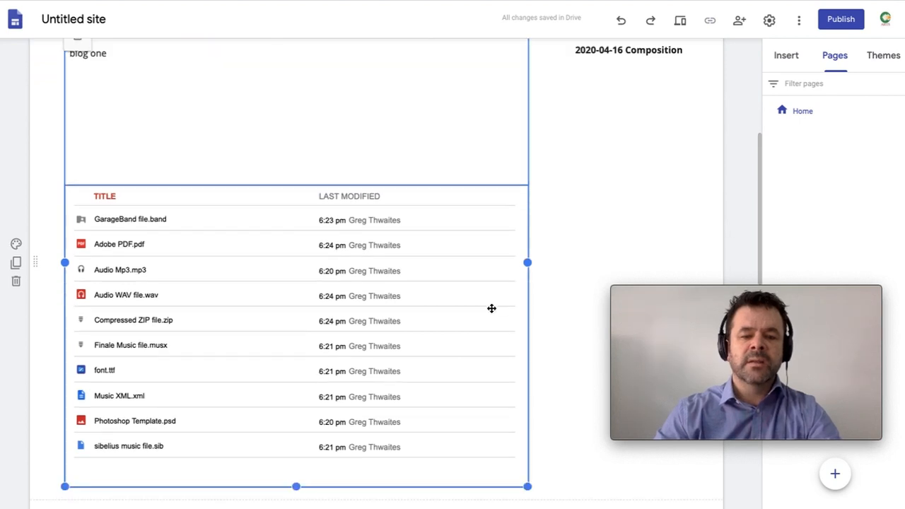
pyautogui.click(283, 107)
pyautogui.moveTo(283, 107); pyautogui.dragTo(290, 118)
pyautogui.scroll(2, 576, 215)
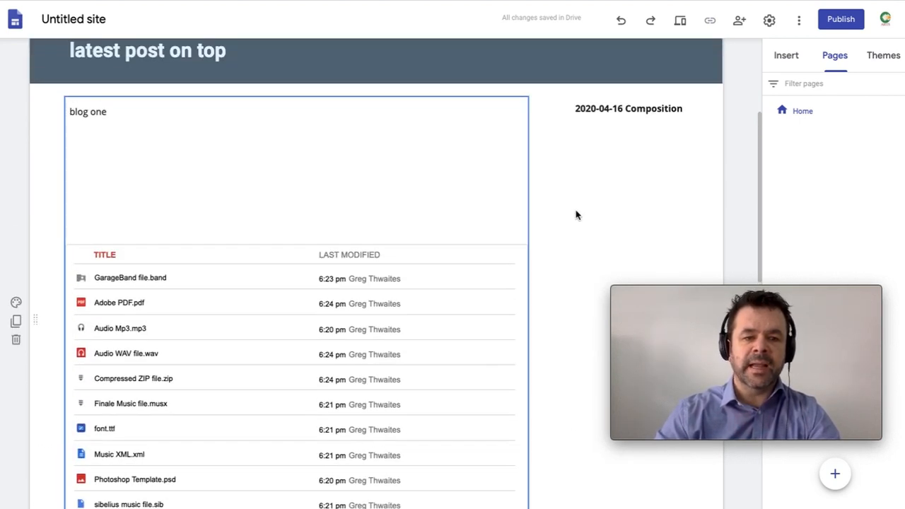
pyautogui.click(309, 215)
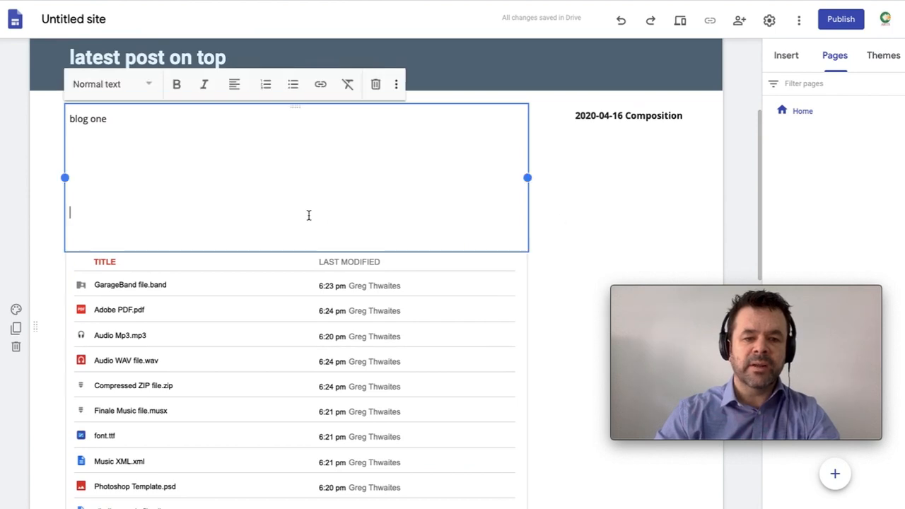
pyautogui.click(272, 322)
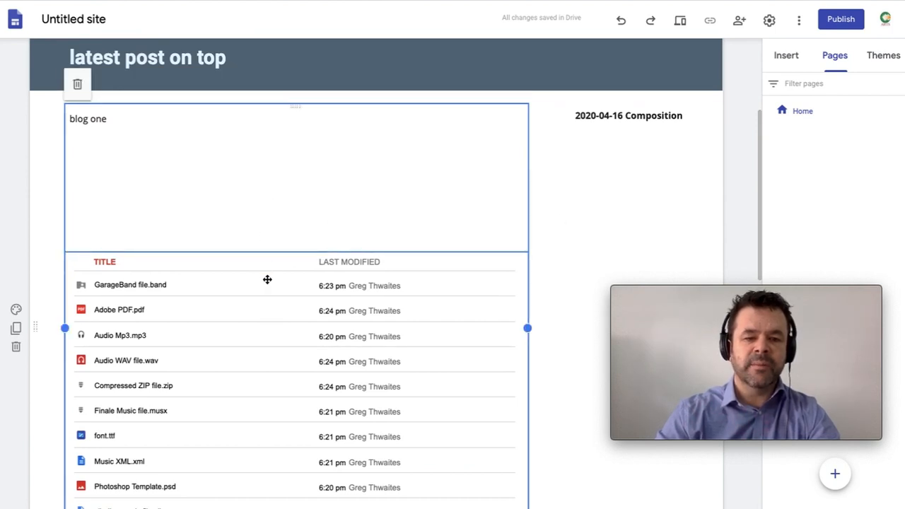
pyautogui.click(269, 291)
pyautogui.scroll(-3, 269, 291)
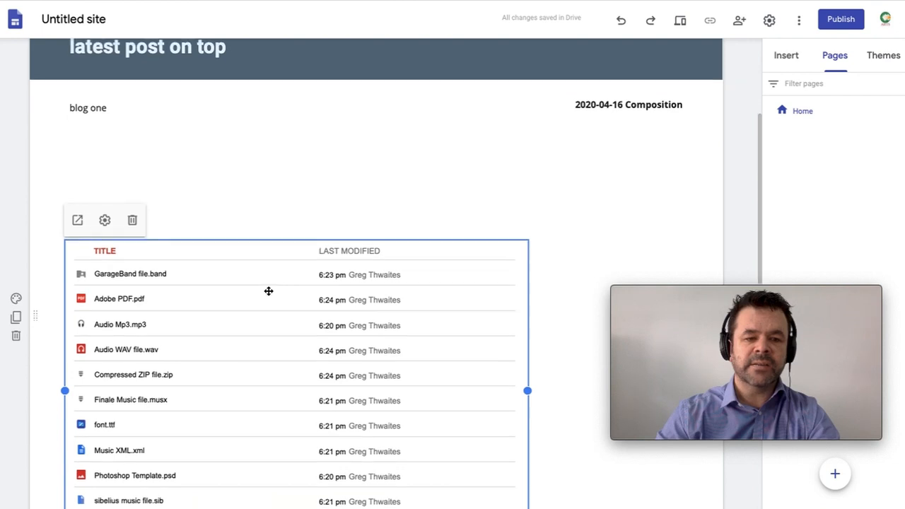
pyautogui.moveTo(255, 236); pyautogui.dragTo(269, 330)
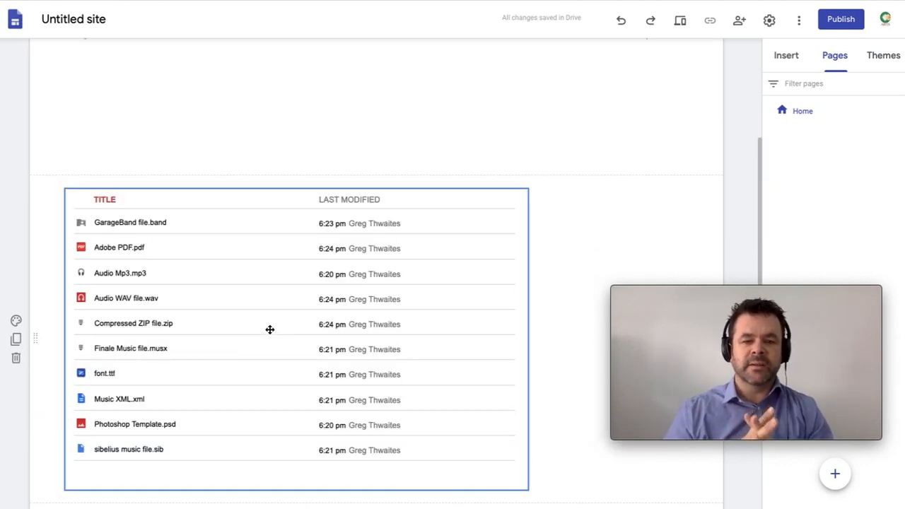
# Step: Widen the file list embed to nearly the full page width
pyautogui.scroll(2, 270, 330)
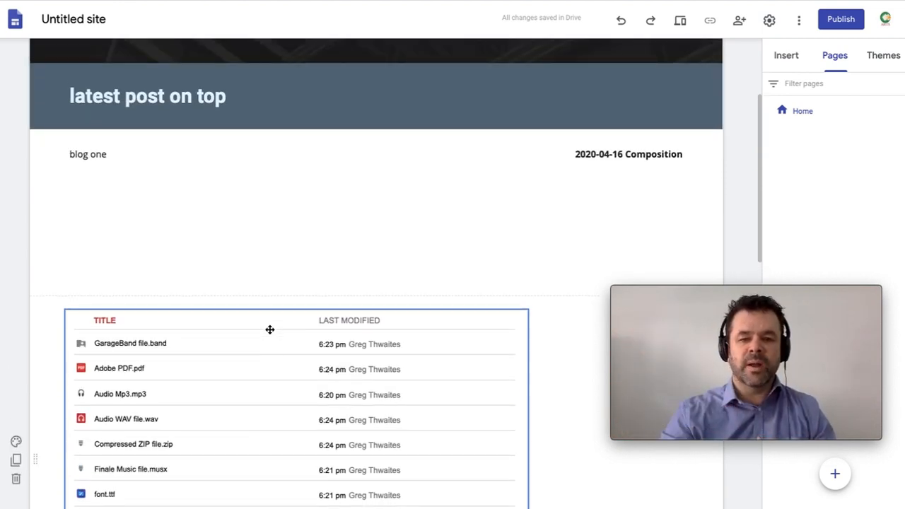
pyautogui.click(389, 387)
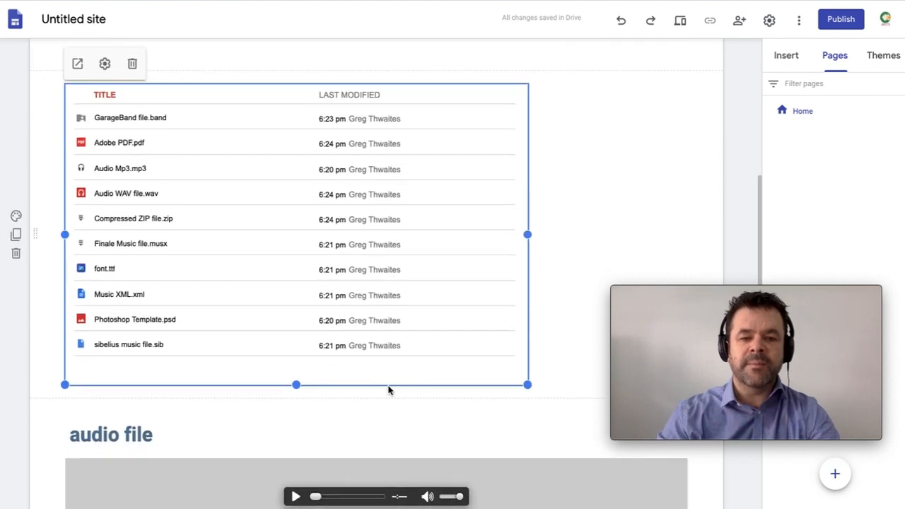
pyautogui.moveTo(529, 234); pyautogui.dragTo(686, 225)
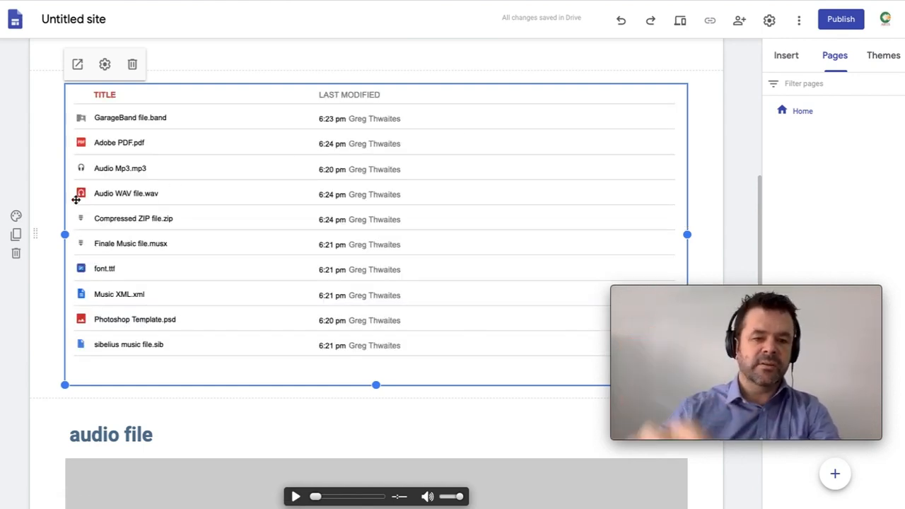
pyautogui.click(16, 217)
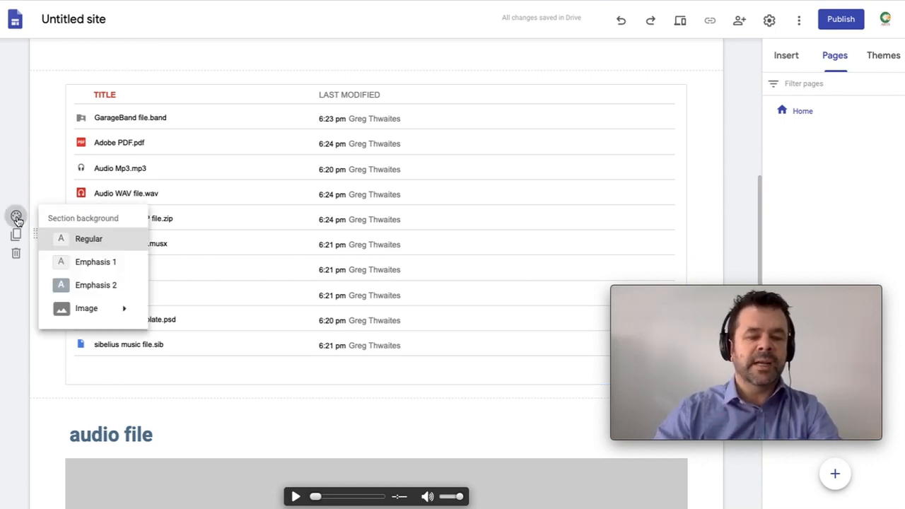
pyautogui.click(103, 284)
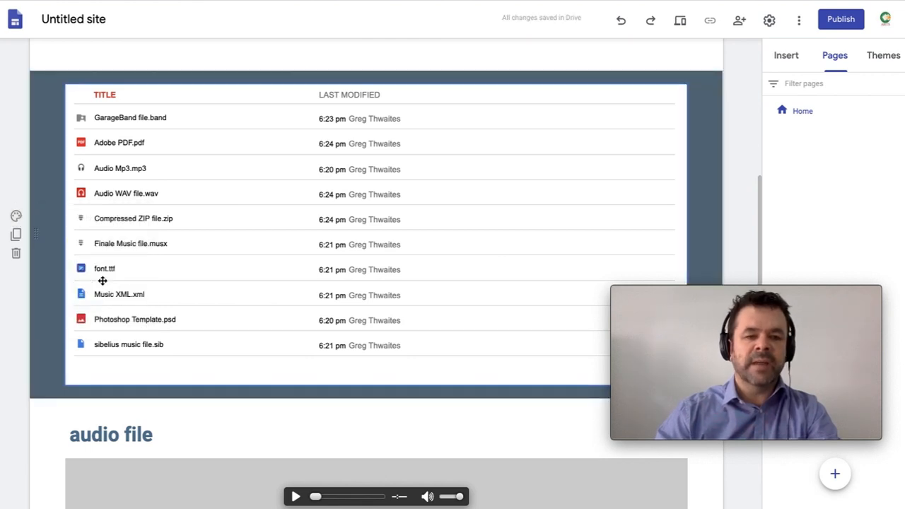
pyautogui.scroll(5, 336, 230)
pyautogui.scroll(-3, 336, 230)
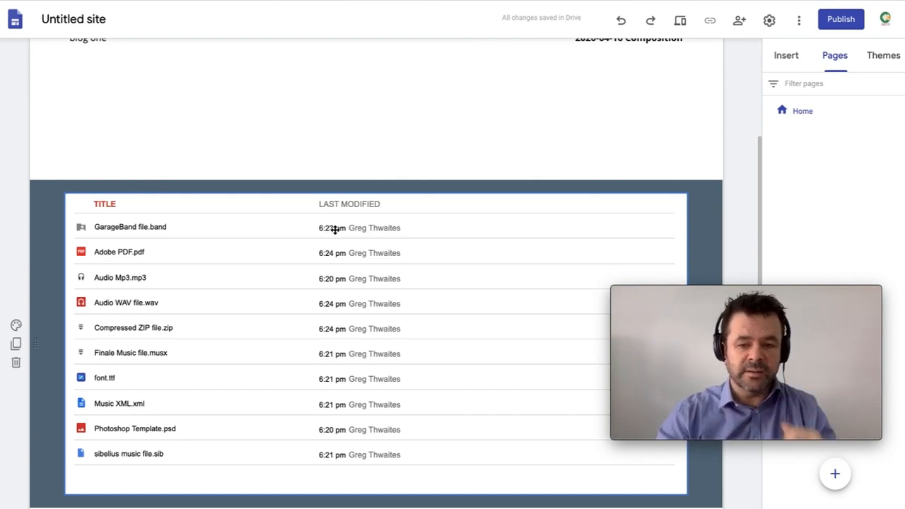
pyautogui.scroll(-8, 335, 228)
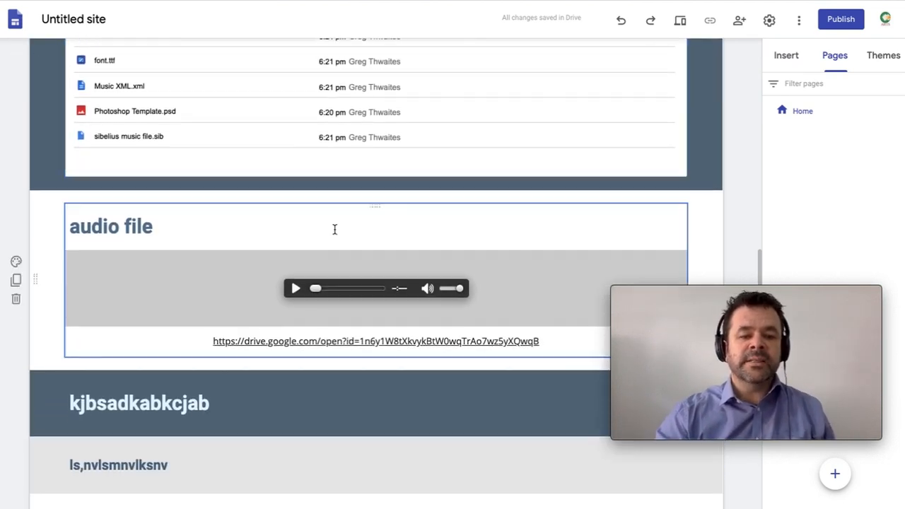
pyautogui.scroll(15, 336, 234)
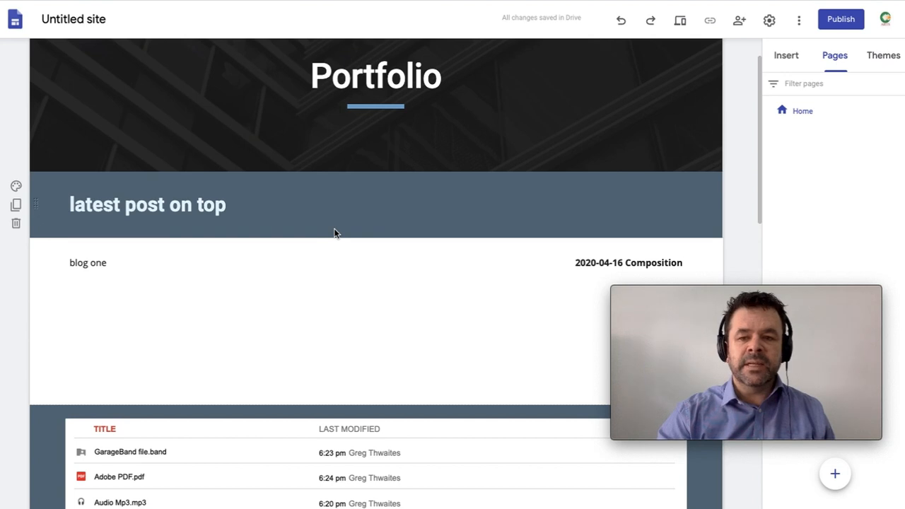
pyautogui.click(740, 23)
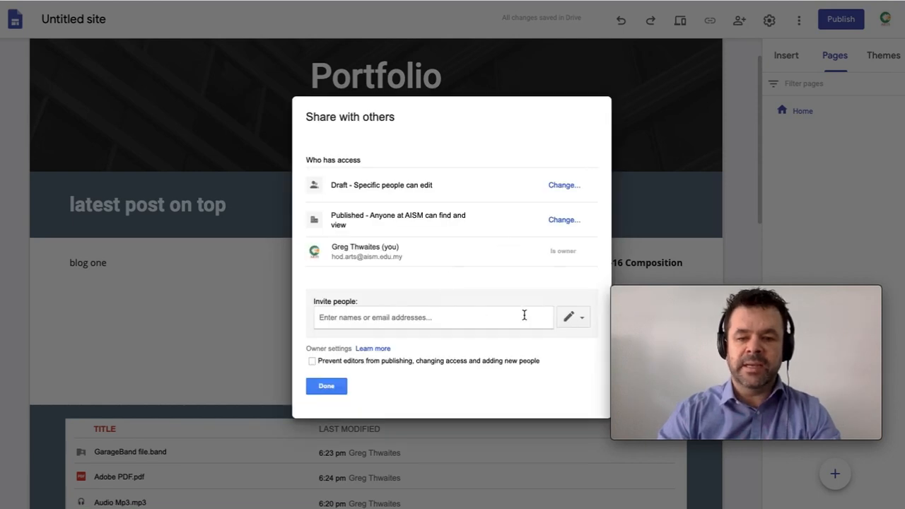
pyautogui.click(491, 317)
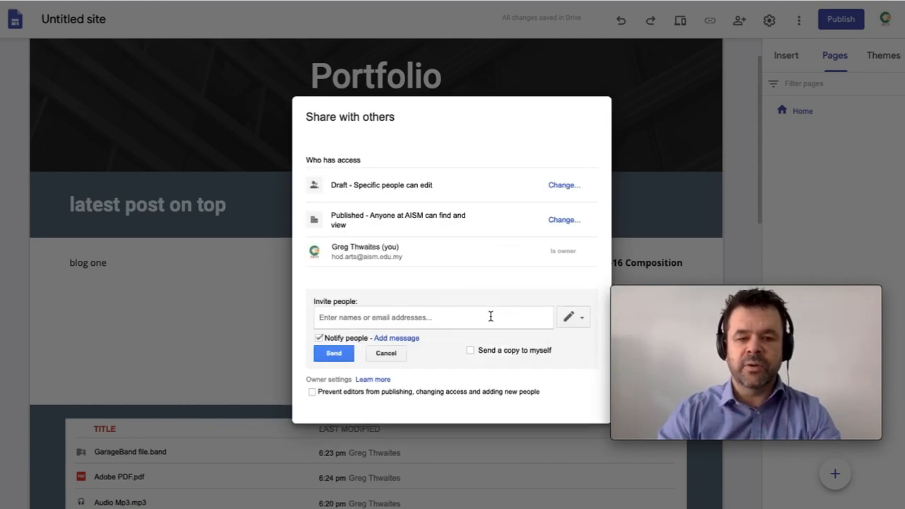
pyautogui.click(386, 355)
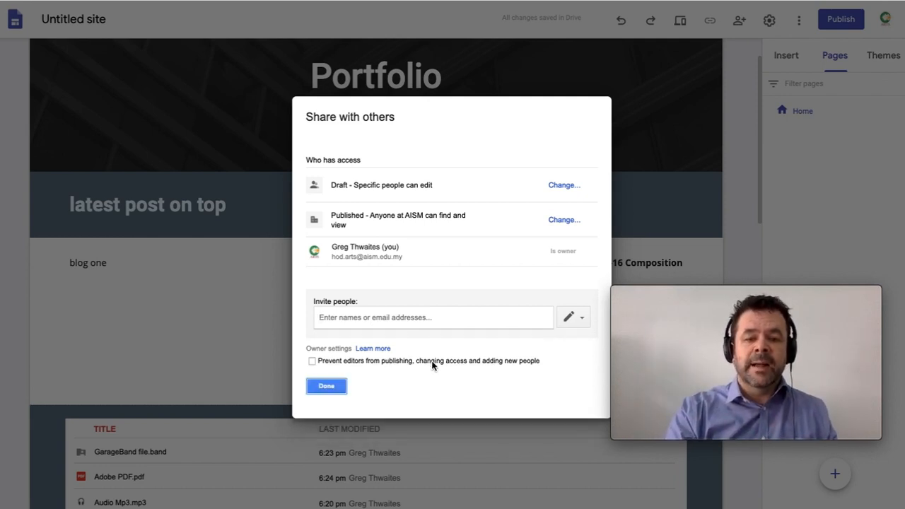
pyautogui.click(327, 387)
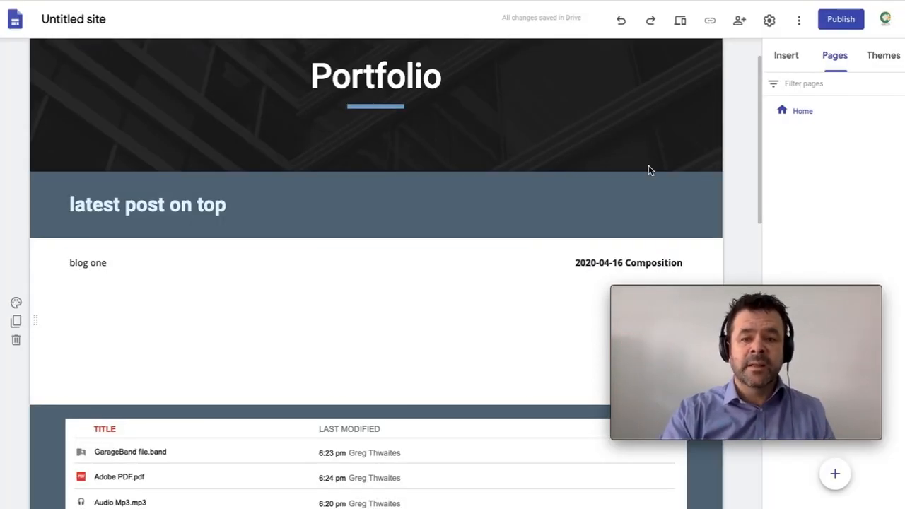
# Step: Publish the site at web address 'studenttester', discarding the misspelled 'studet' attempt
pyautogui.moveTo(660, 160)
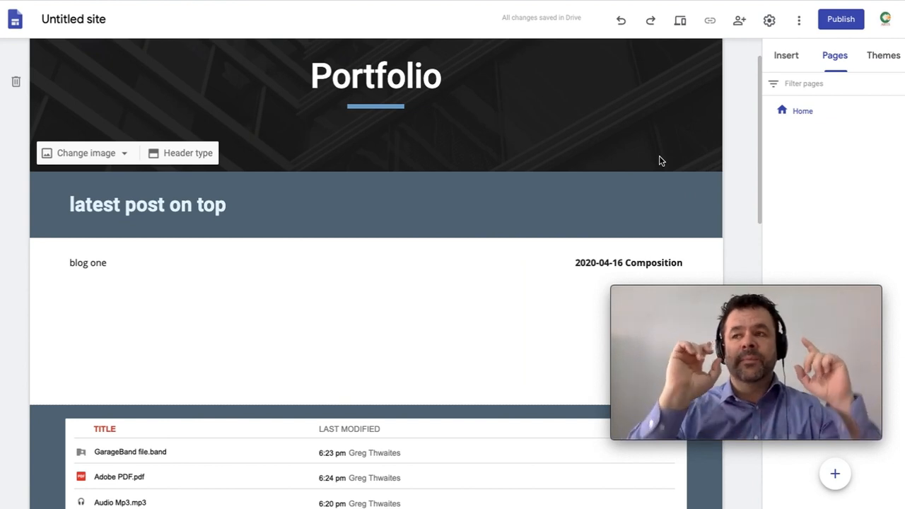
pyautogui.click(841, 21)
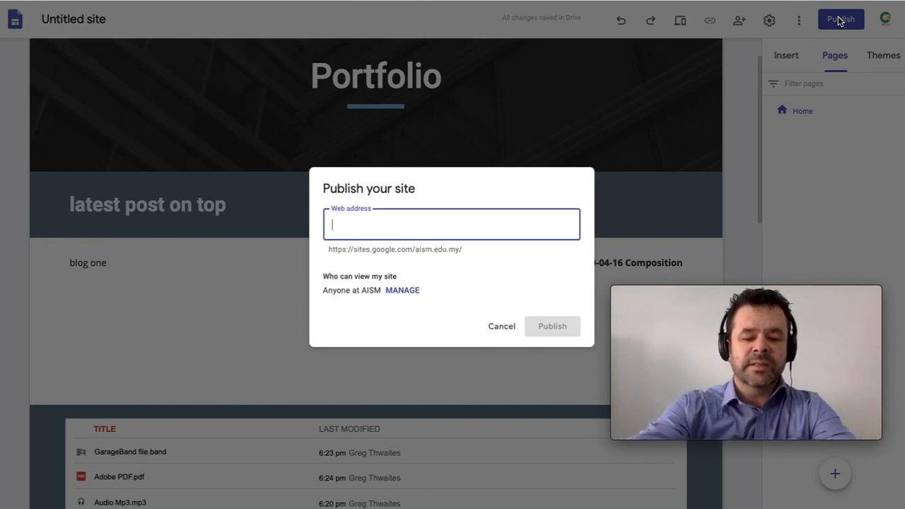
pyautogui.write('studet')
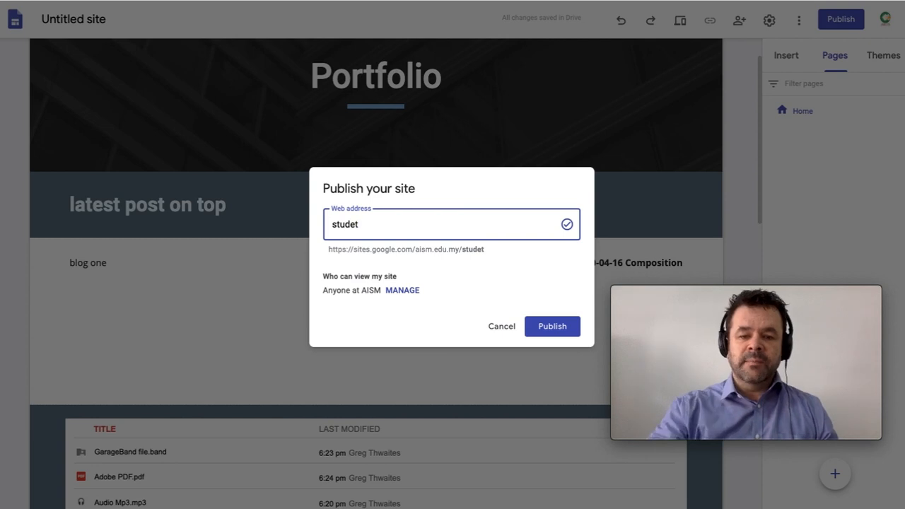
pyautogui.click(502, 328)
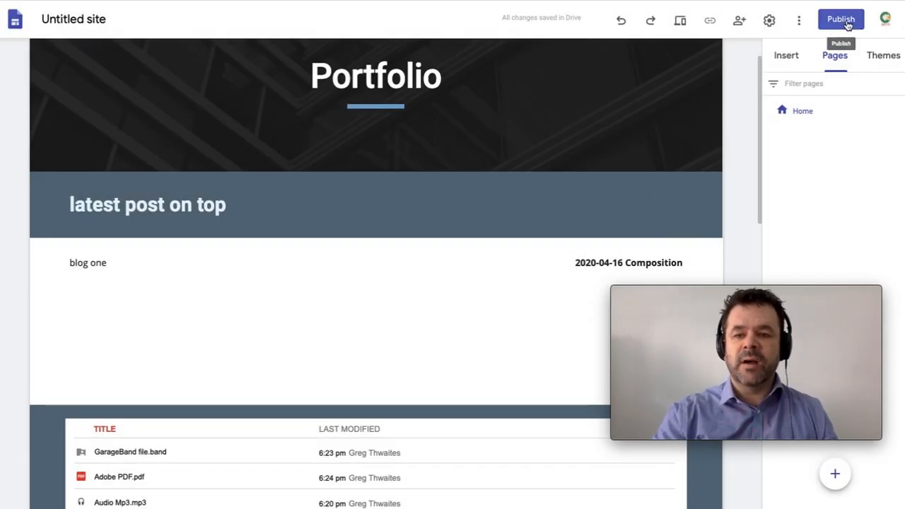
pyautogui.click(849, 25)
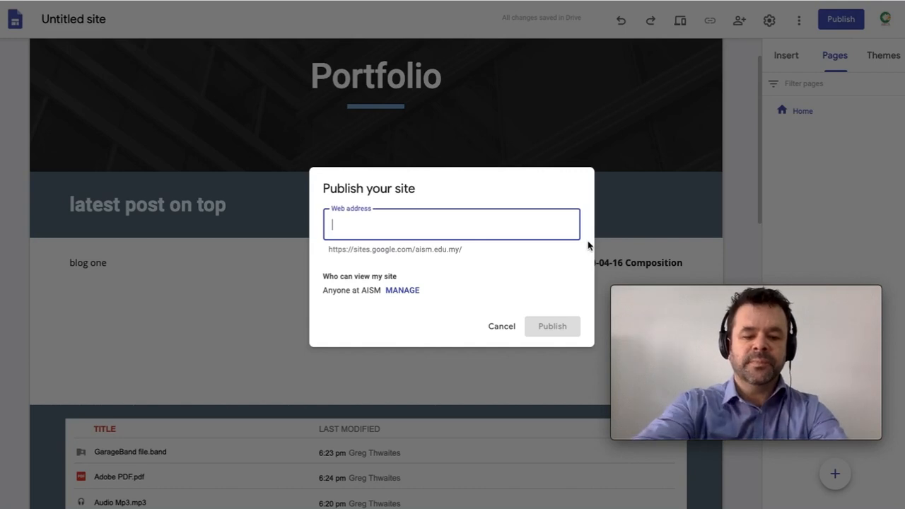
pyautogui.write('student')
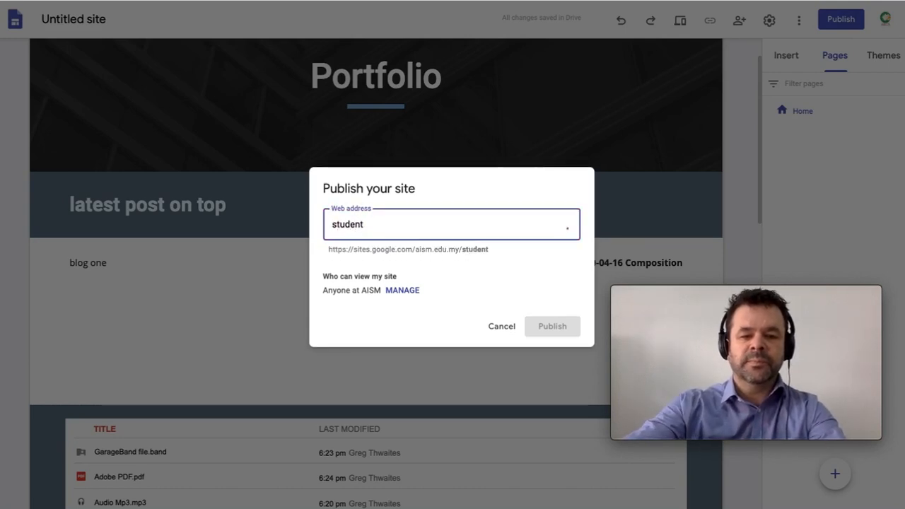
pyautogui.write('tester')
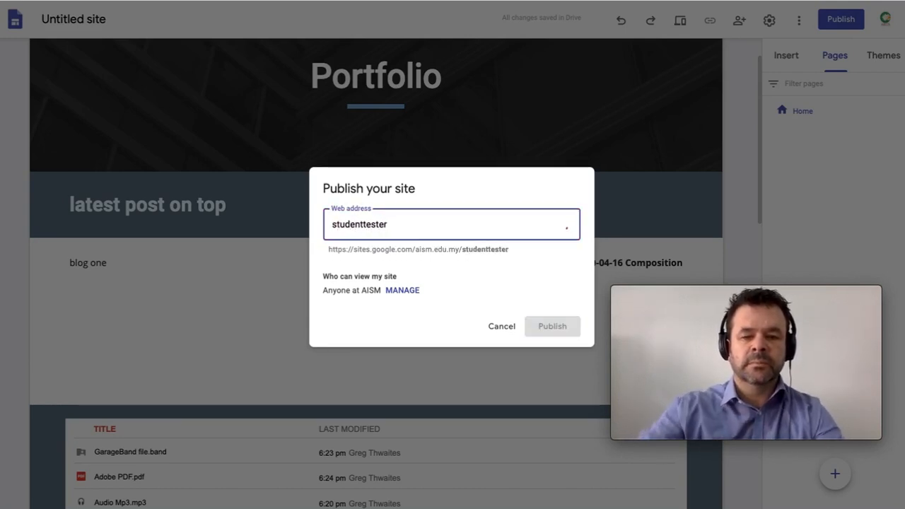
pyautogui.click(552, 326)
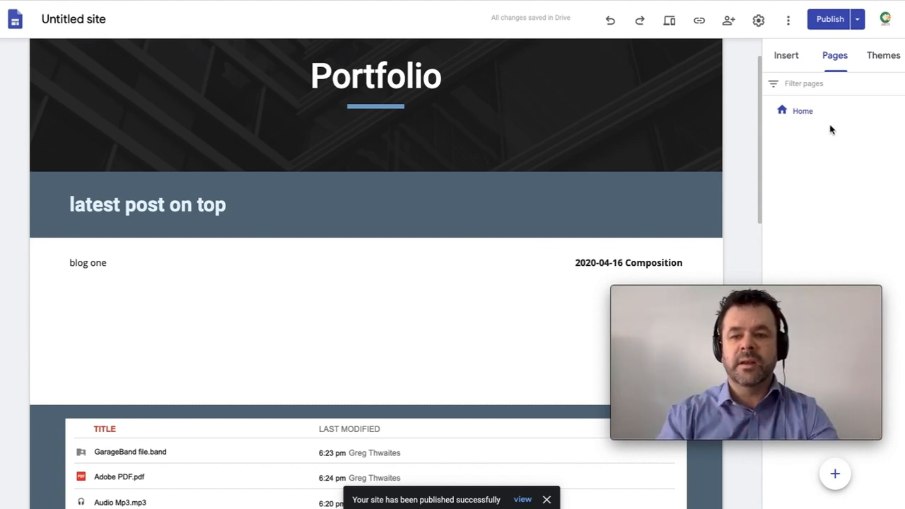
pyautogui.click(858, 22)
pyautogui.click(859, 24)
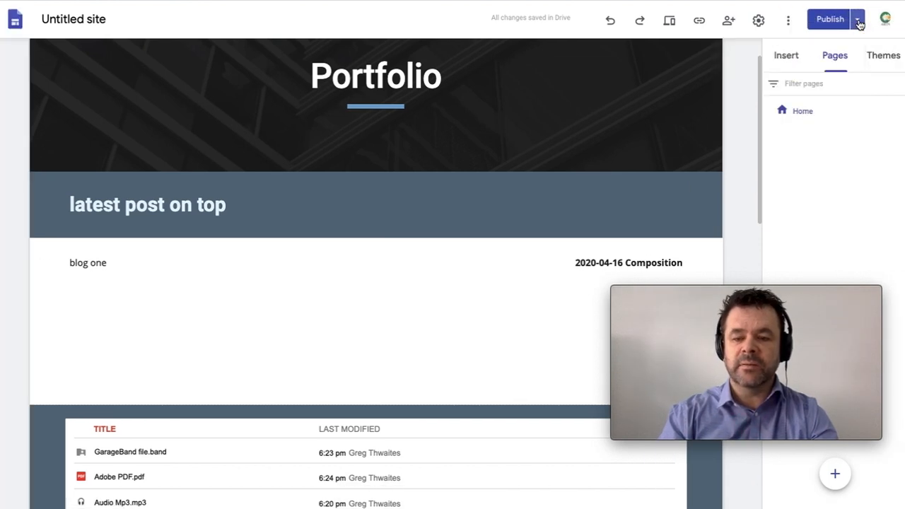
pyautogui.click(859, 23)
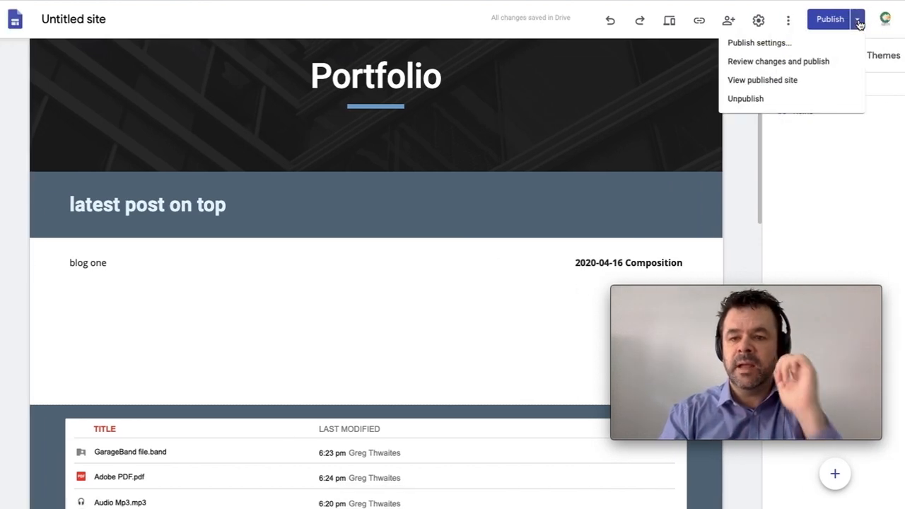
pyautogui.click(778, 88)
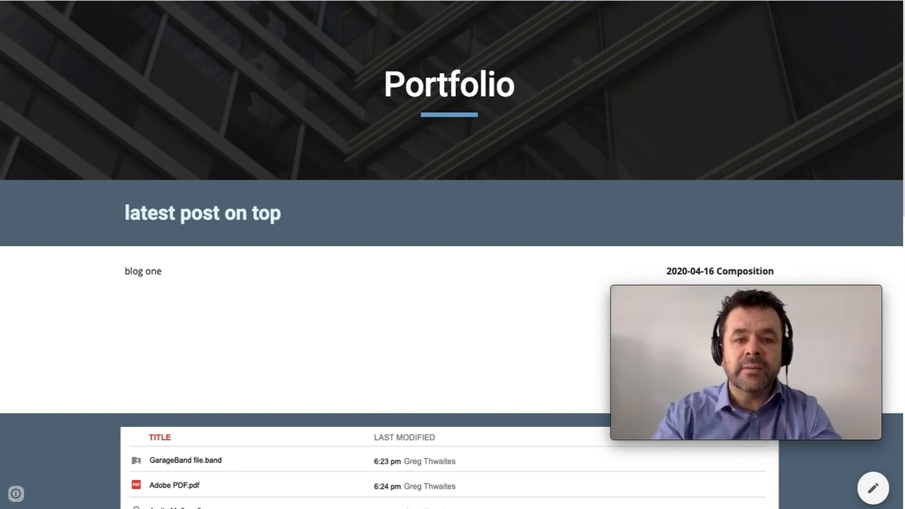
pyautogui.moveTo(876, 6)
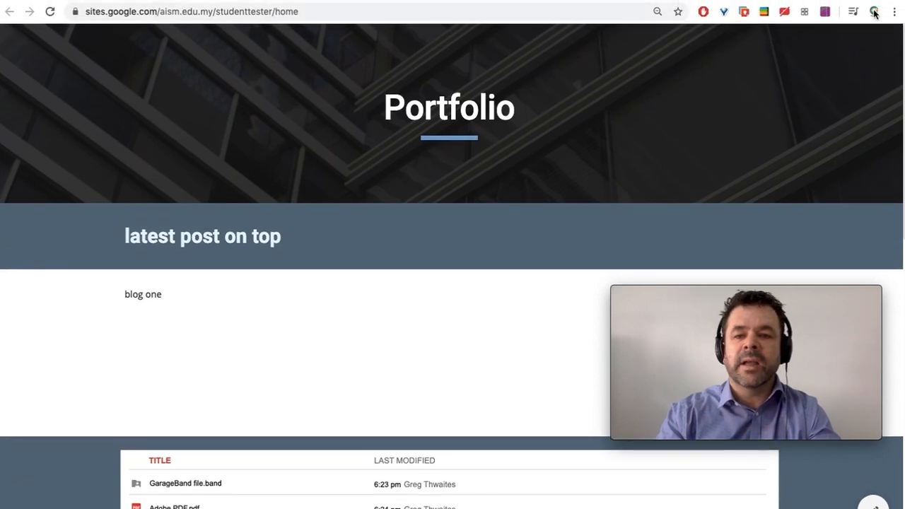
pyautogui.click(610, 0)
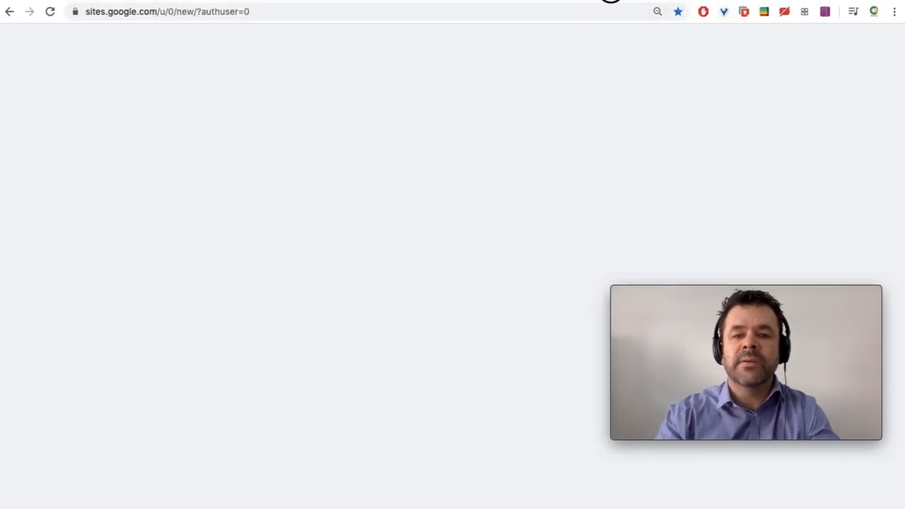
pyautogui.click(611, 1)
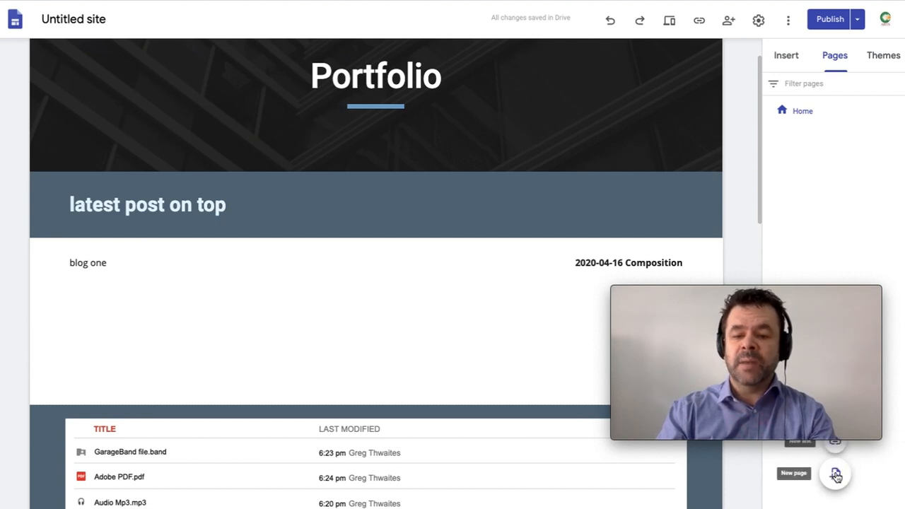
# Step: Create the VAPD and Drama Logbook pages from the Pages panel
pyautogui.click(835, 474)
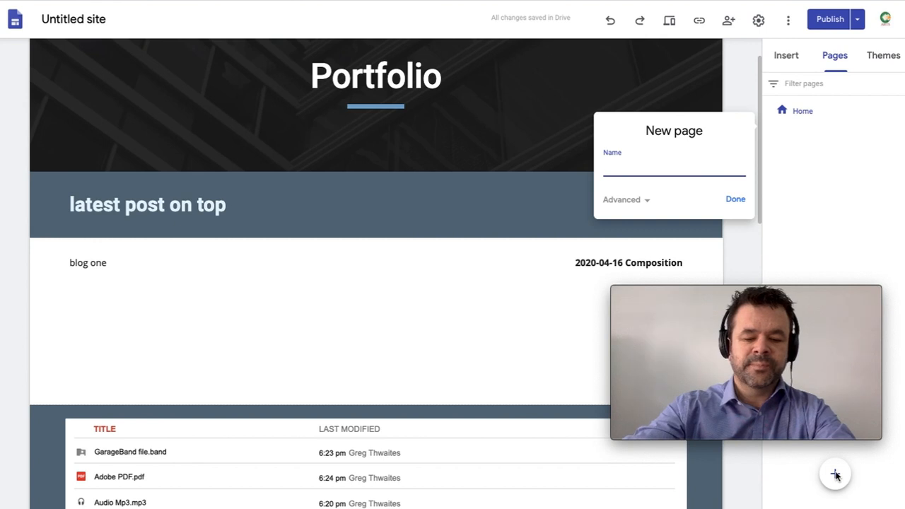
pyautogui.write('VAPD')
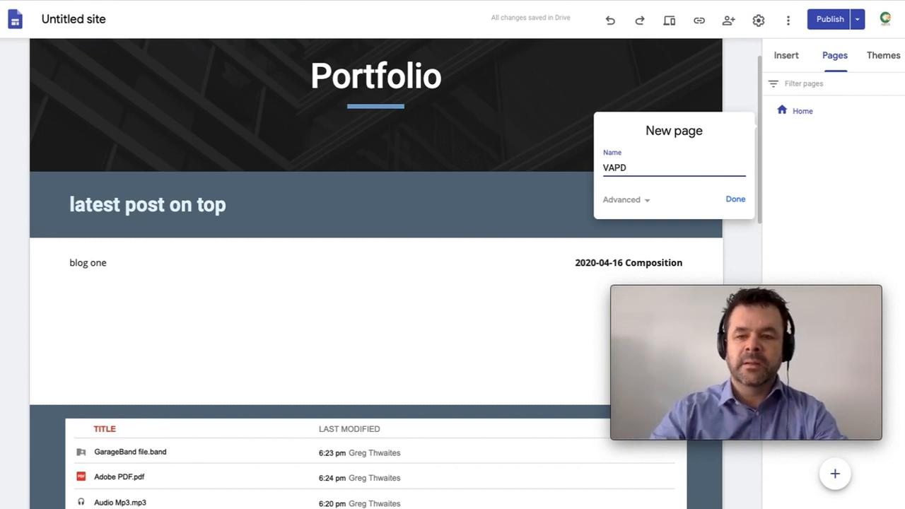
pyautogui.press('Return')
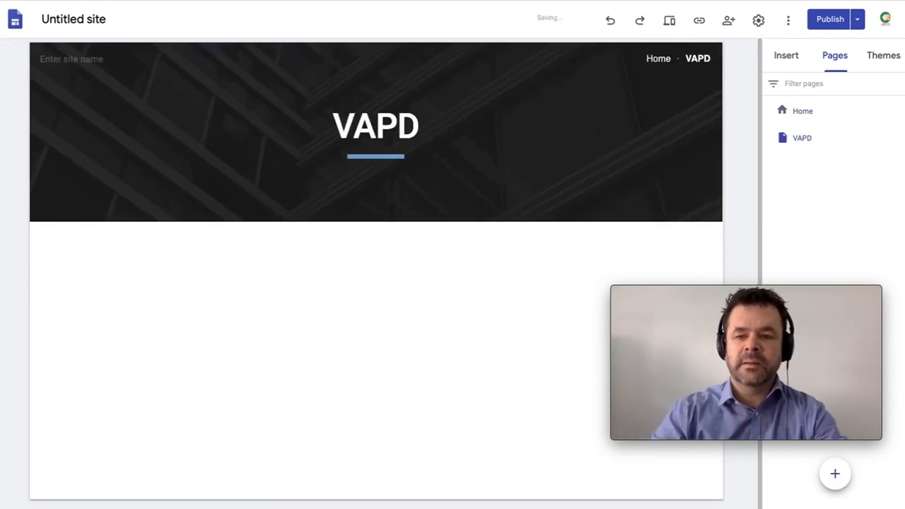
pyautogui.click(835, 476)
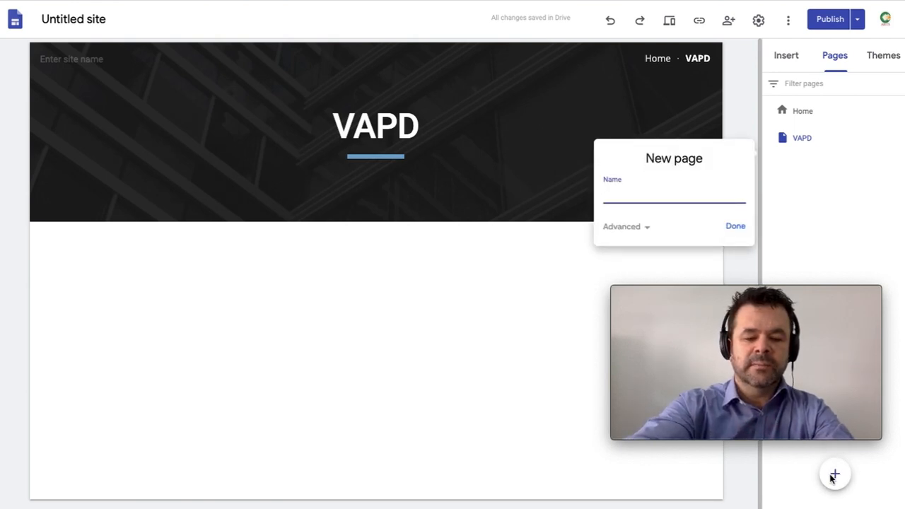
pyautogui.write('Drama')
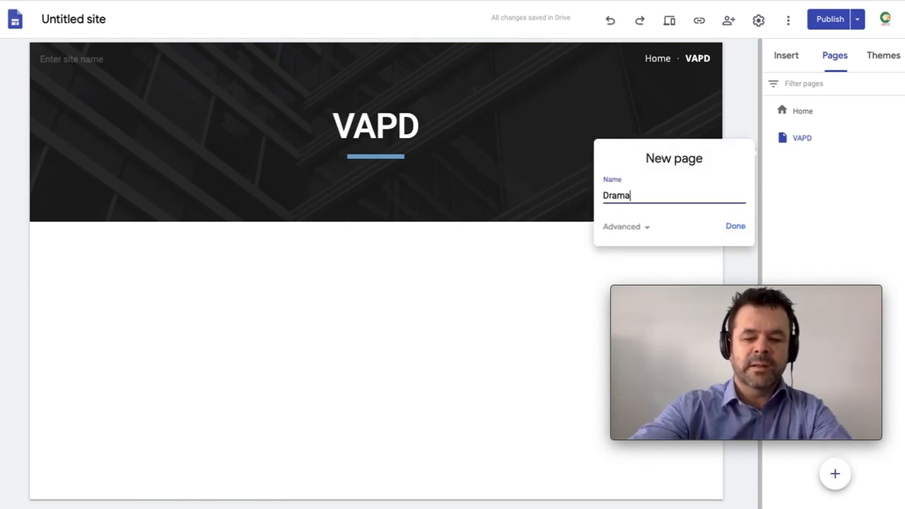
pyautogui.write(' Logbook')
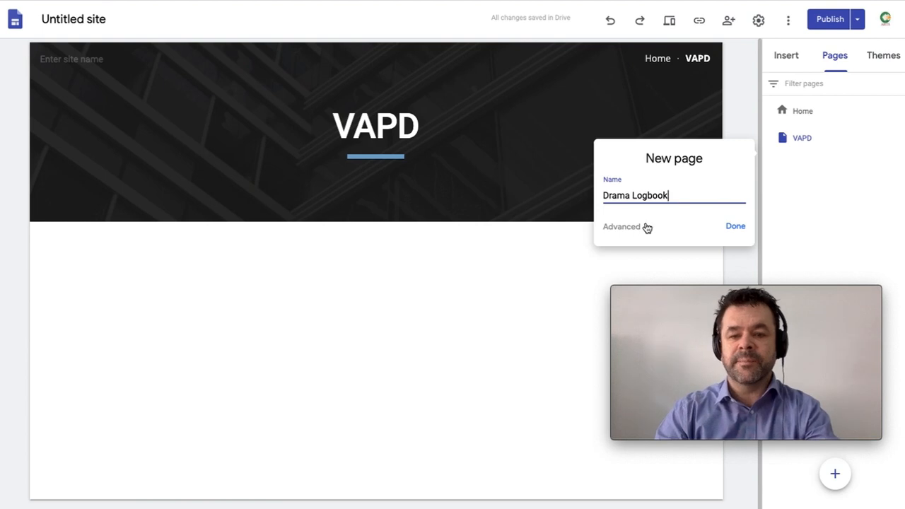
pyautogui.press('Return')
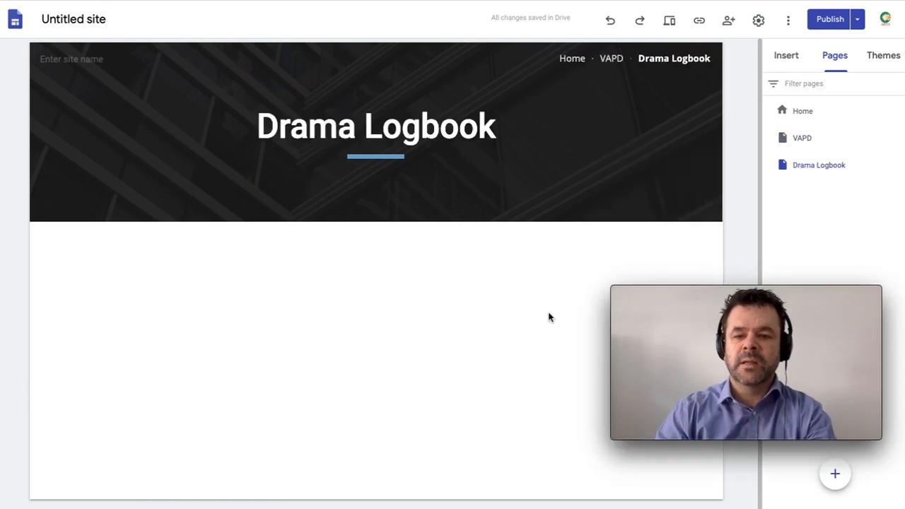
# Step: Add three new pages named Music, comp 1 and comp 2
pyautogui.click(835, 476)
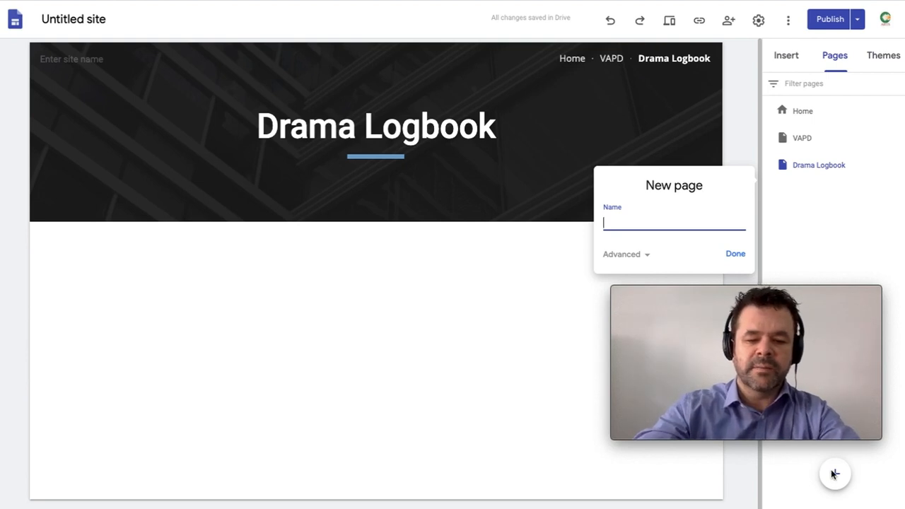
pyautogui.write('Music')
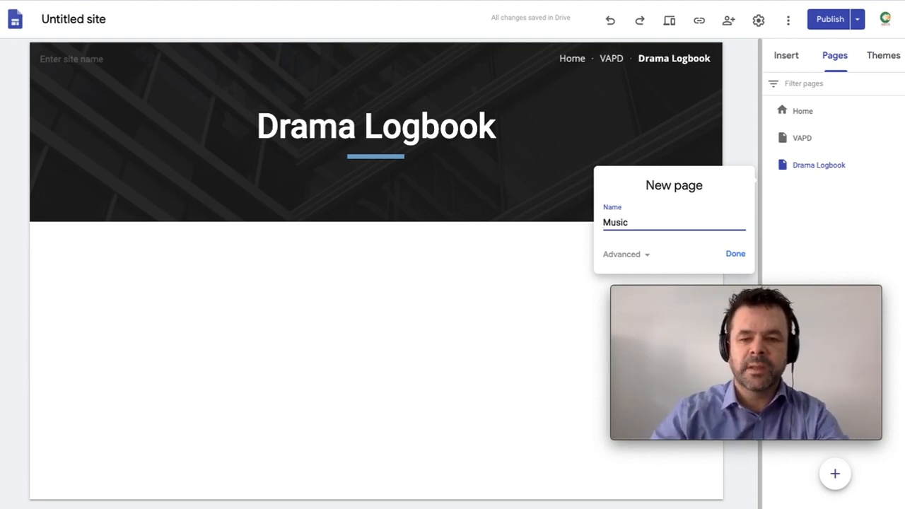
pyautogui.click(736, 254)
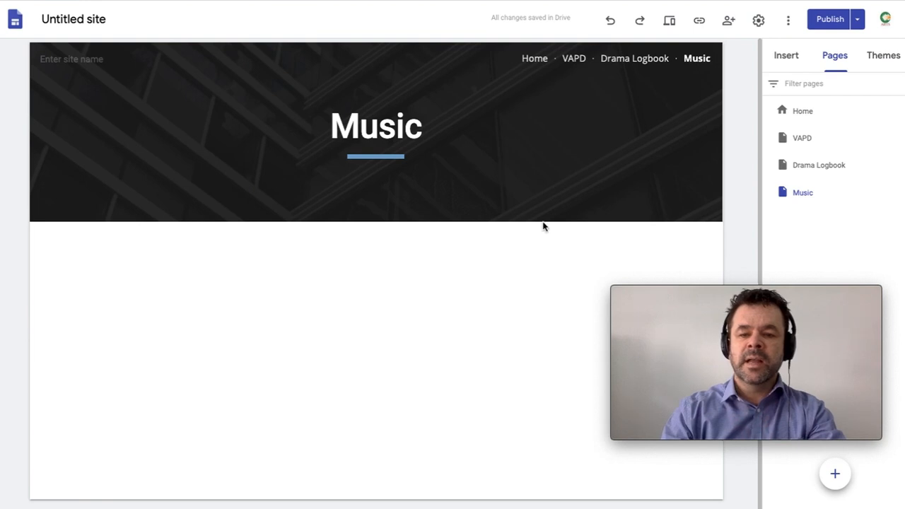
pyautogui.click(835, 476)
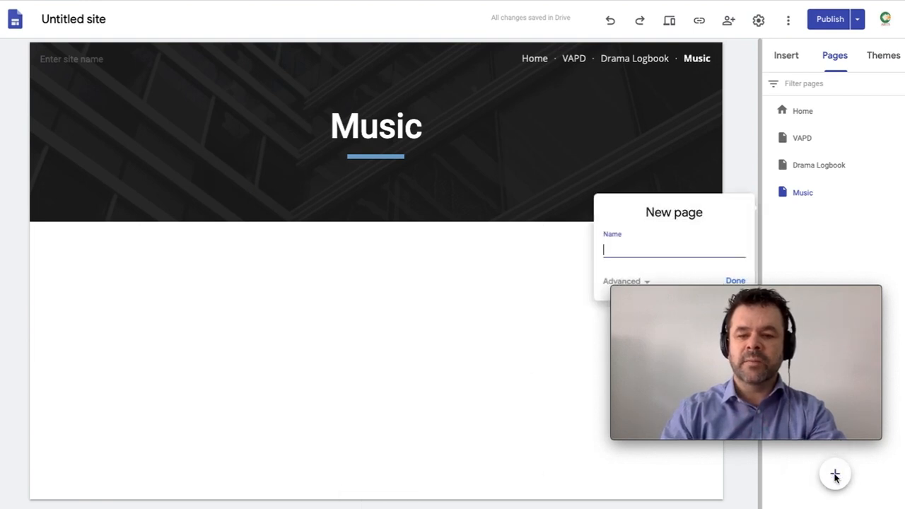
pyautogui.write('comp 1')
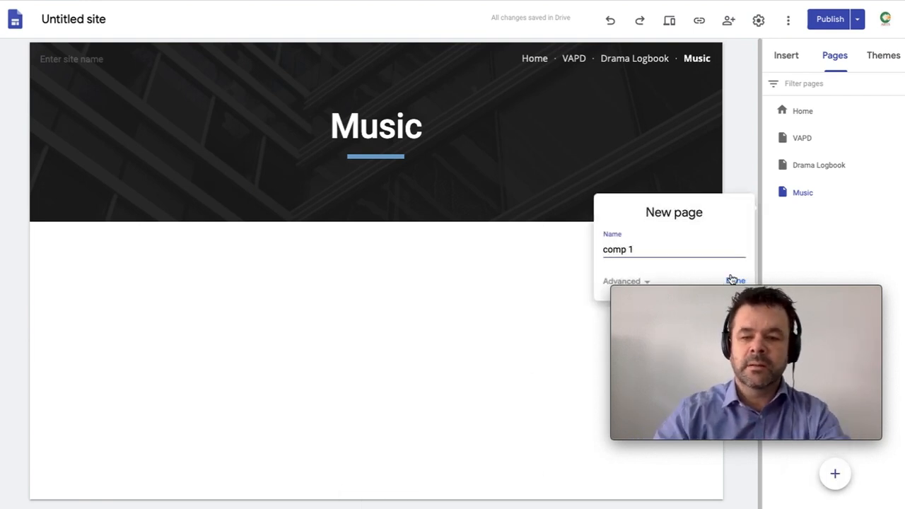
pyautogui.click(736, 281)
pyautogui.click(835, 474)
pyautogui.write('comp 2')
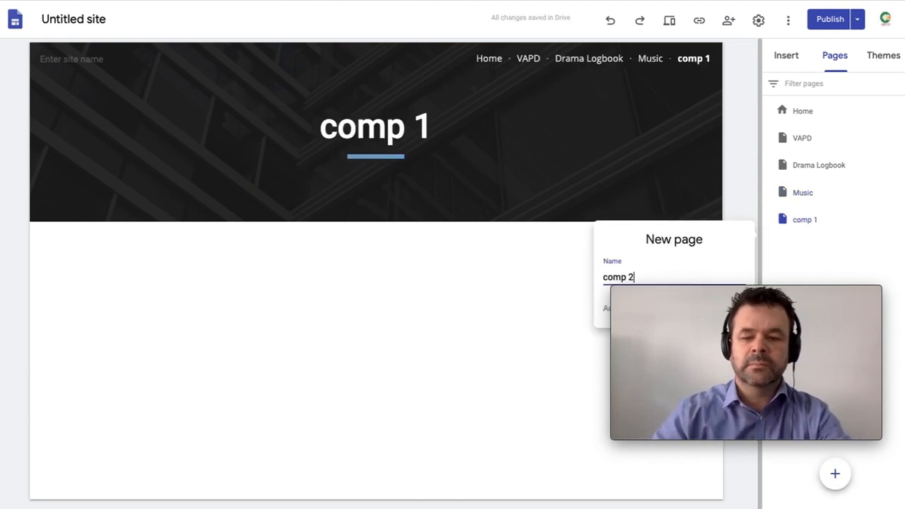
pyautogui.click(734, 304)
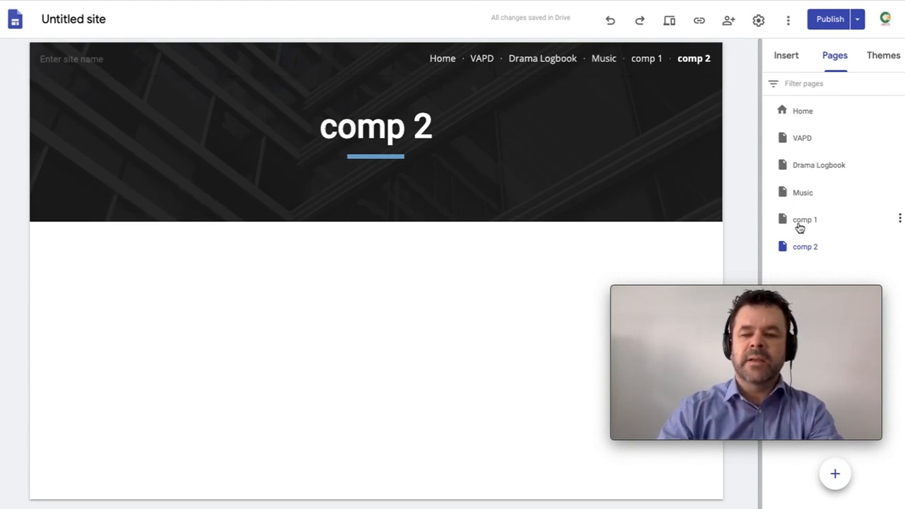
# Step: Drag comp 1 and comp 2 under Music in the Pages panel so they become its subpages
pyautogui.moveTo(804, 223); pyautogui.dragTo(814, 202)
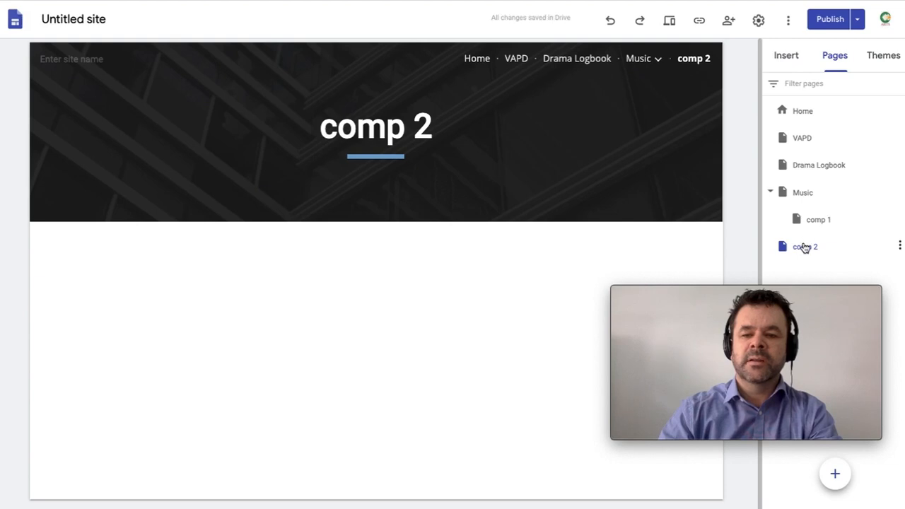
pyautogui.moveTo(805, 247); pyautogui.dragTo(810, 195)
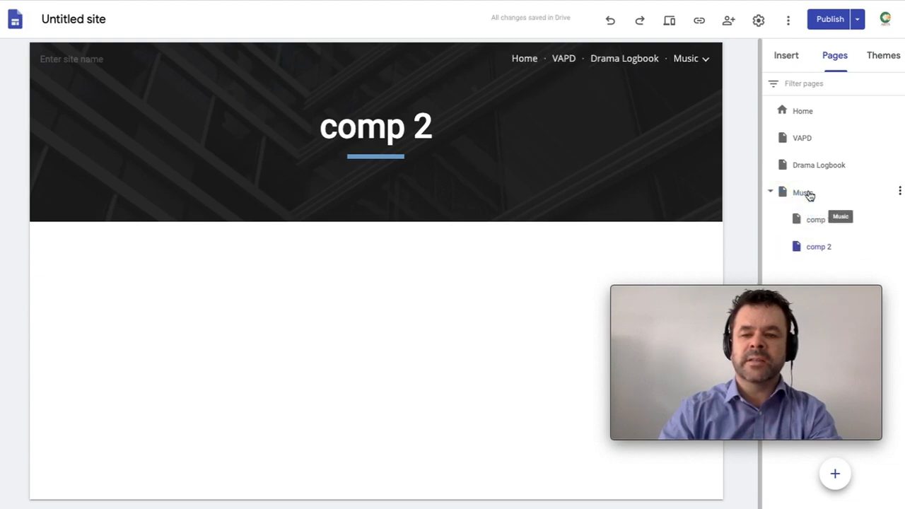
pyautogui.moveTo(708, 63)
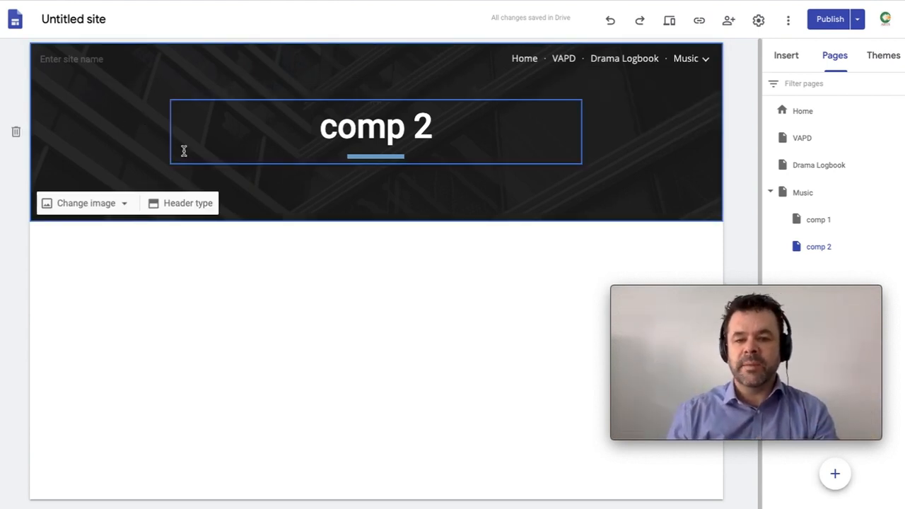
# Step: Enter 'student name' as the site name in the header
pyautogui.click(68, 58)
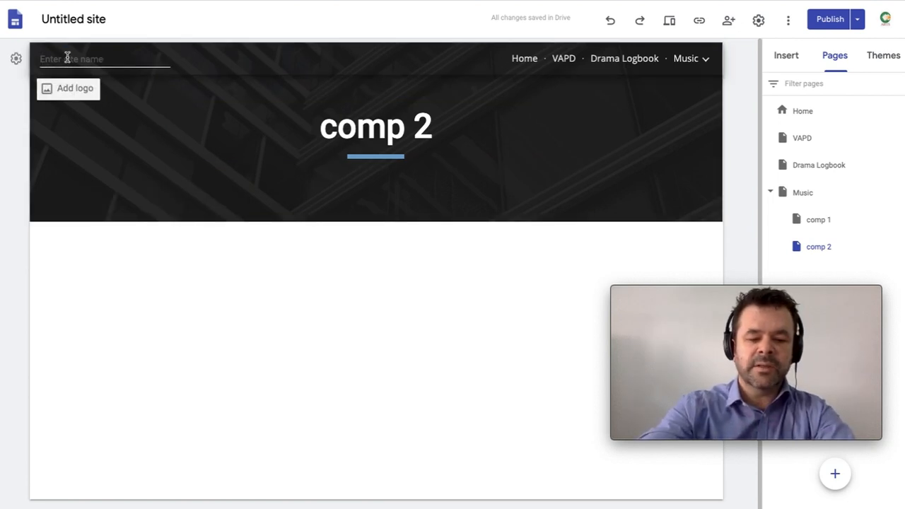
pyautogui.write('student name')
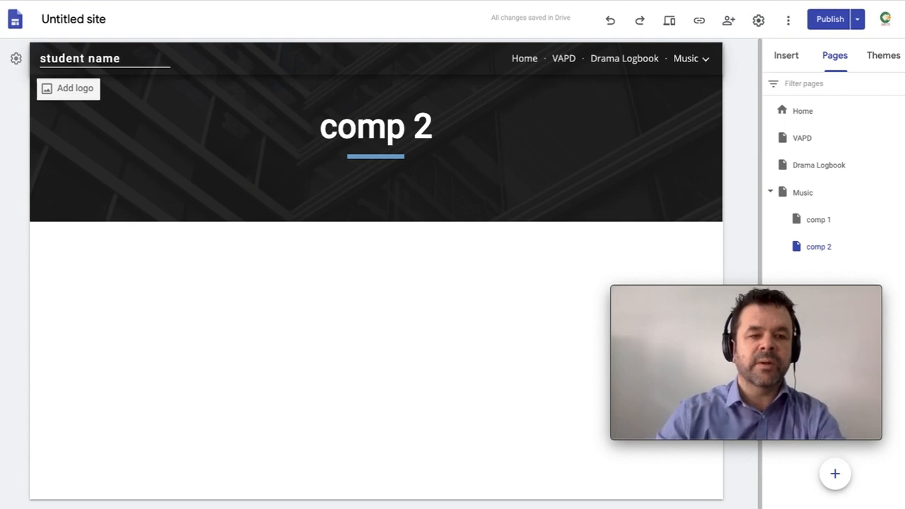
pyautogui.click(73, 21)
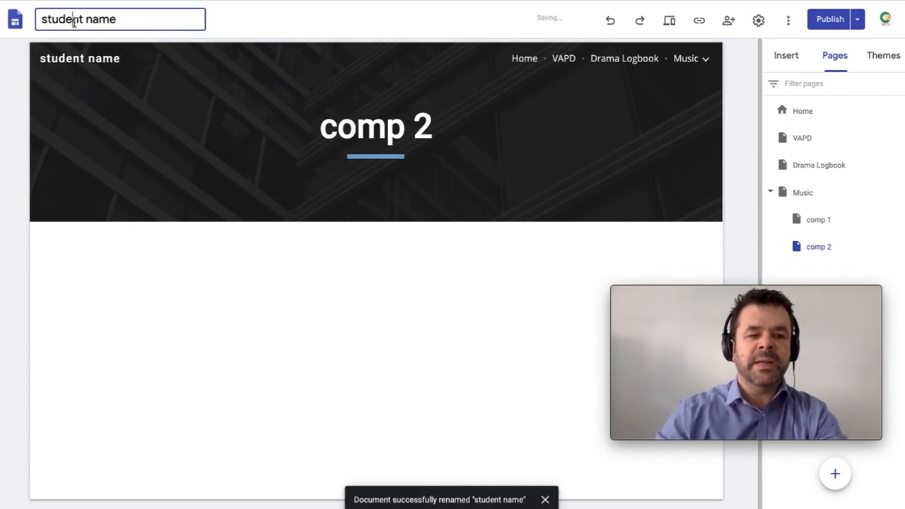
# Step: Rename the site file title to 'year 9 student'
pyautogui.moveTo(126, 18); pyautogui.dragTo(35, 16)
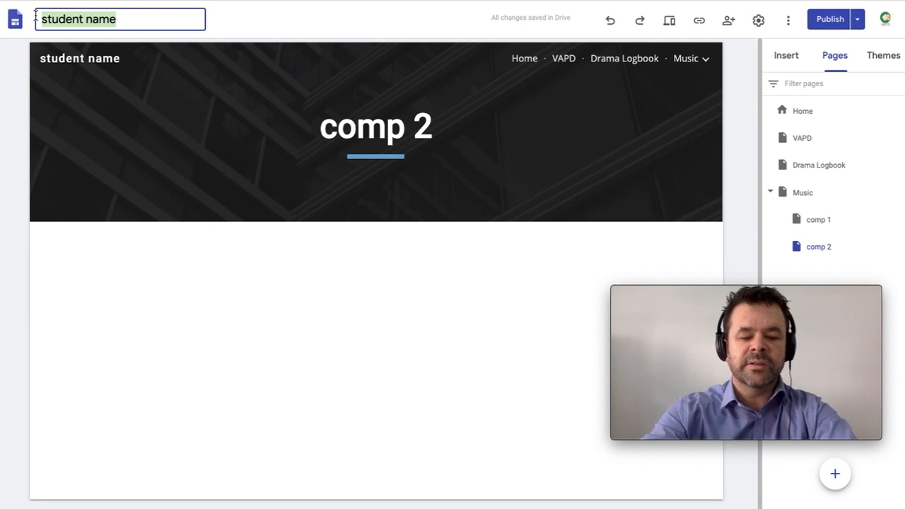
pyautogui.write('year 9 std')
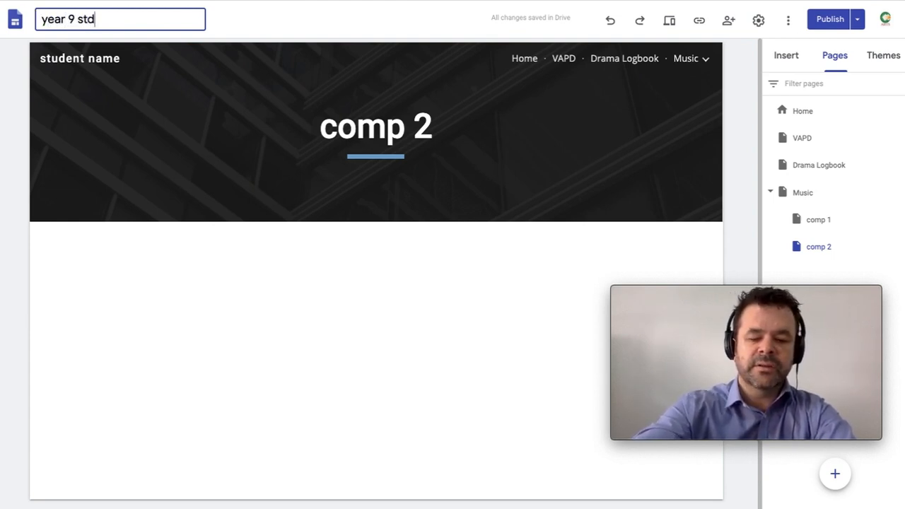
pyautogui.press('BackSpace')
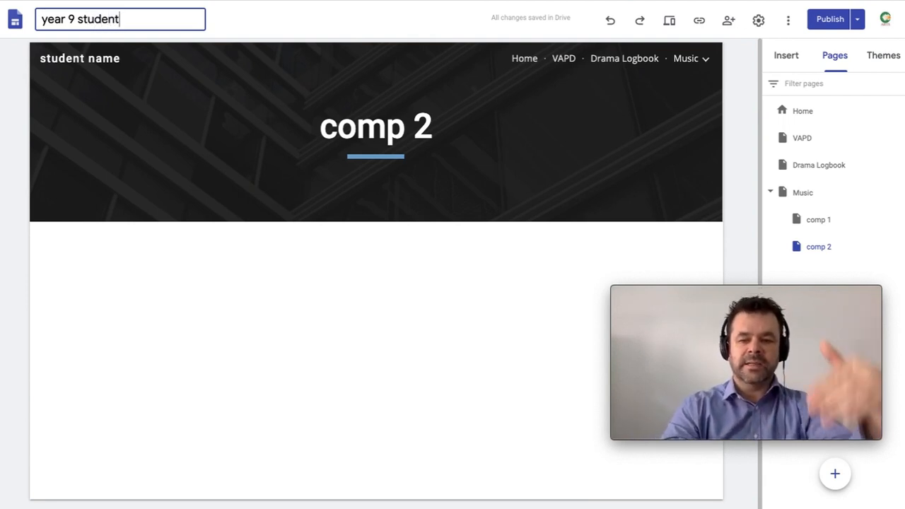
pyautogui.click(89, 60)
# Step: Set the navigation bar colour to Black in the Navigation settings
pyautogui.click(16, 59)
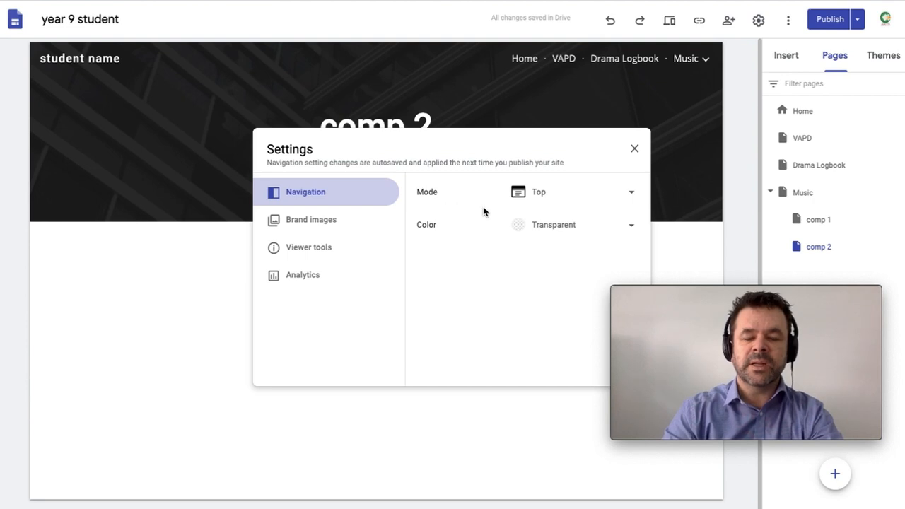
pyautogui.click(493, 225)
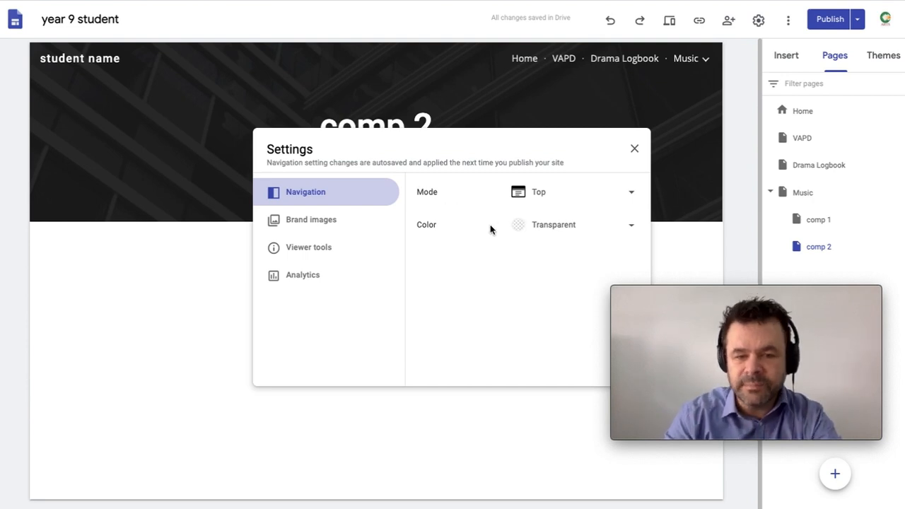
pyautogui.click(519, 226)
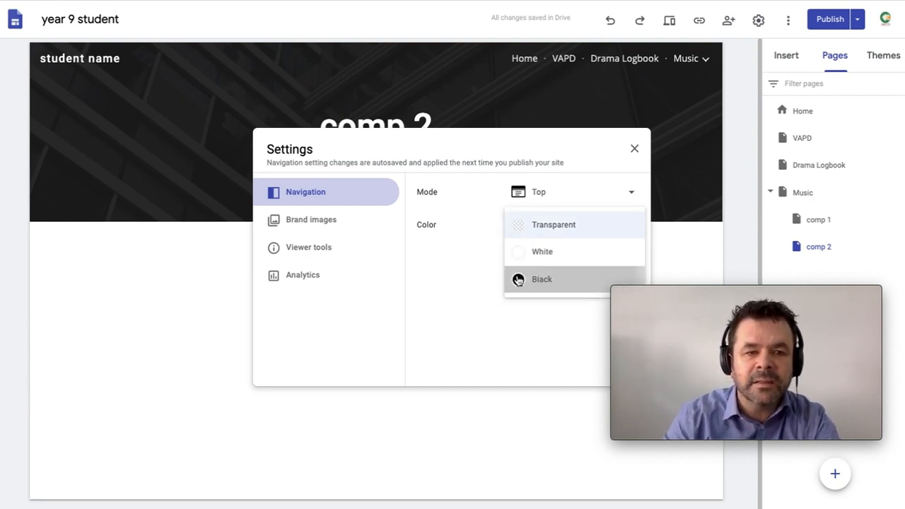
pyautogui.click(518, 280)
pyautogui.click(521, 225)
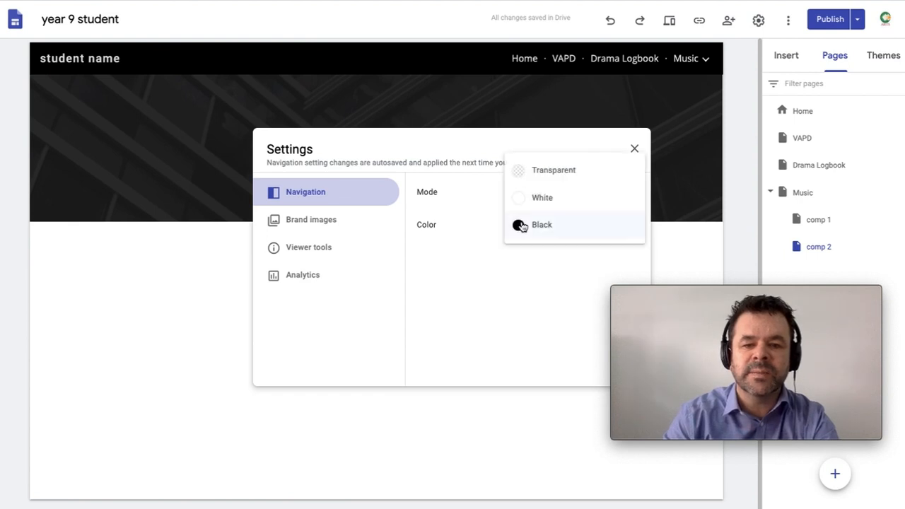
pyautogui.click(488, 276)
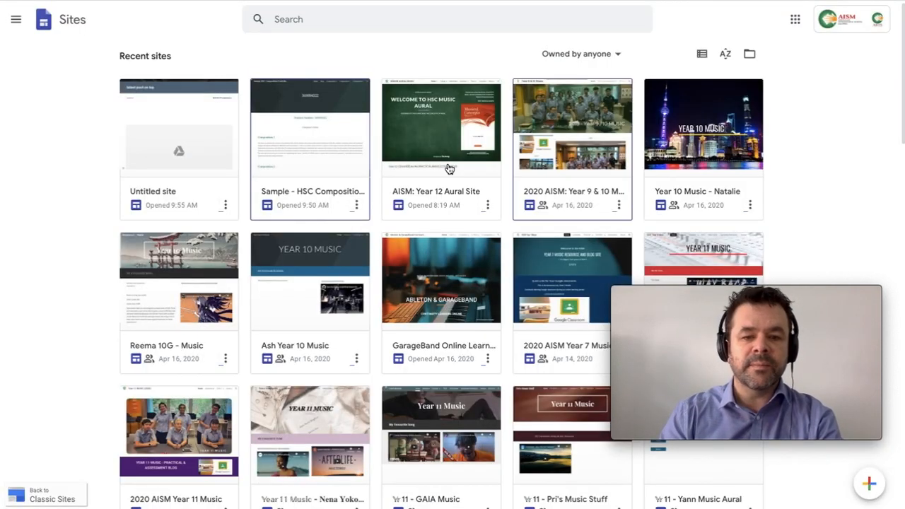
# Step: Open the Year 11 Music site from the Recent sites grid
pyautogui.scroll(-3, 450, 169)
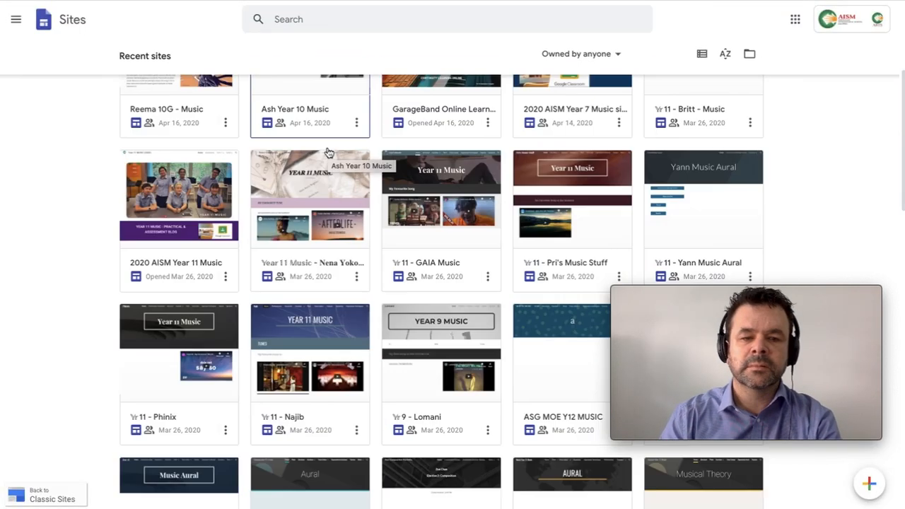
pyautogui.scroll(1, 302, 193)
pyautogui.click(302, 193)
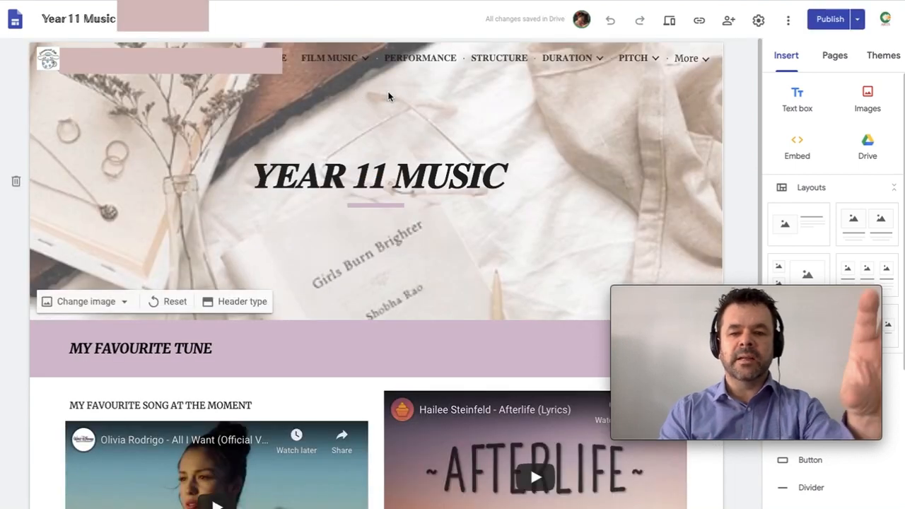
# Step: Scroll the Year 11 Music site and view its section background options
pyautogui.scroll(-1, 389, 97)
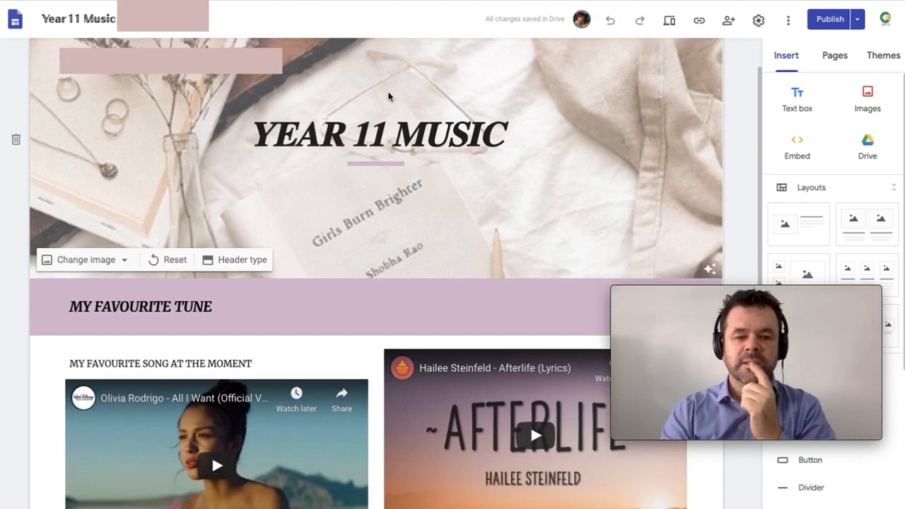
pyautogui.scroll(-2, 389, 96)
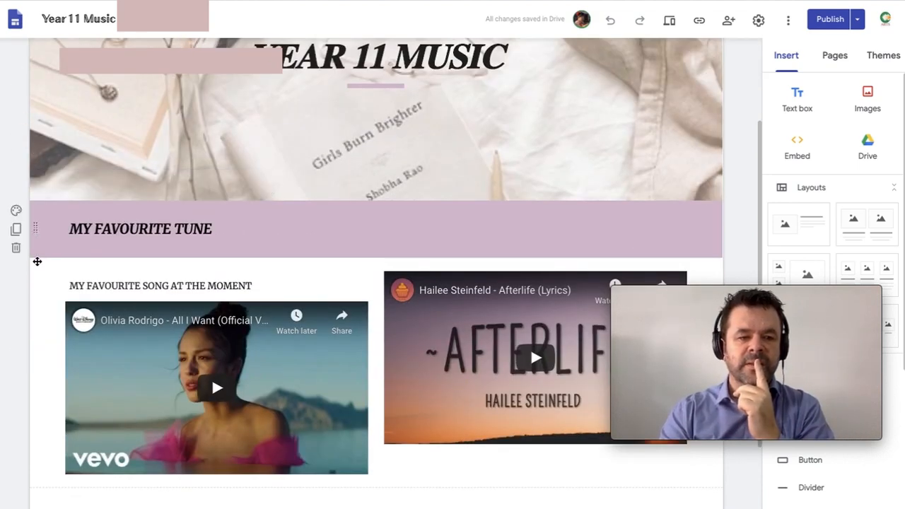
pyautogui.click(17, 212)
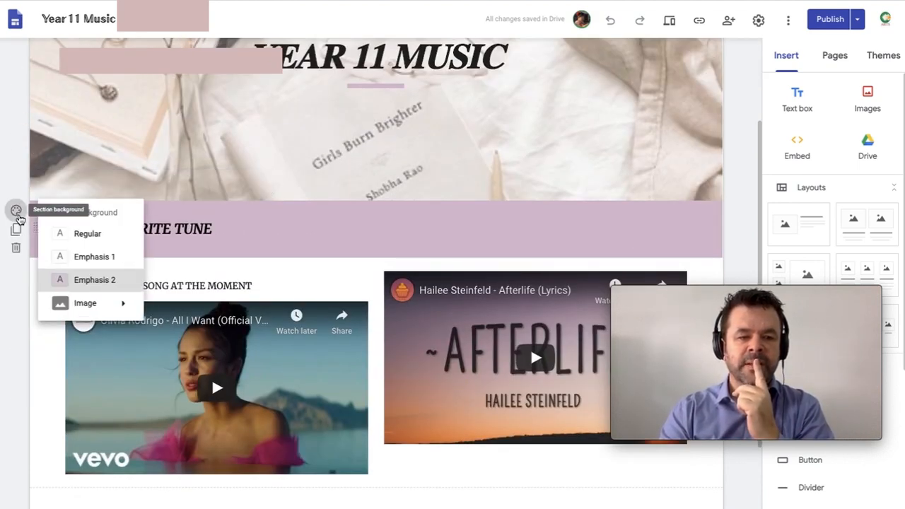
pyautogui.moveTo(87, 305)
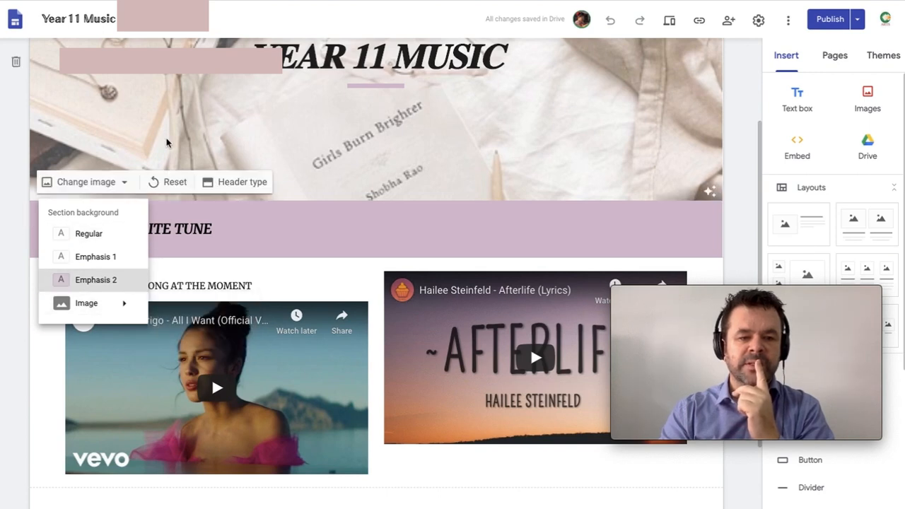
# Step: Browse the Year 11 Music site's navigation dropdown menus
pyautogui.scroll(-3, 335, 140)
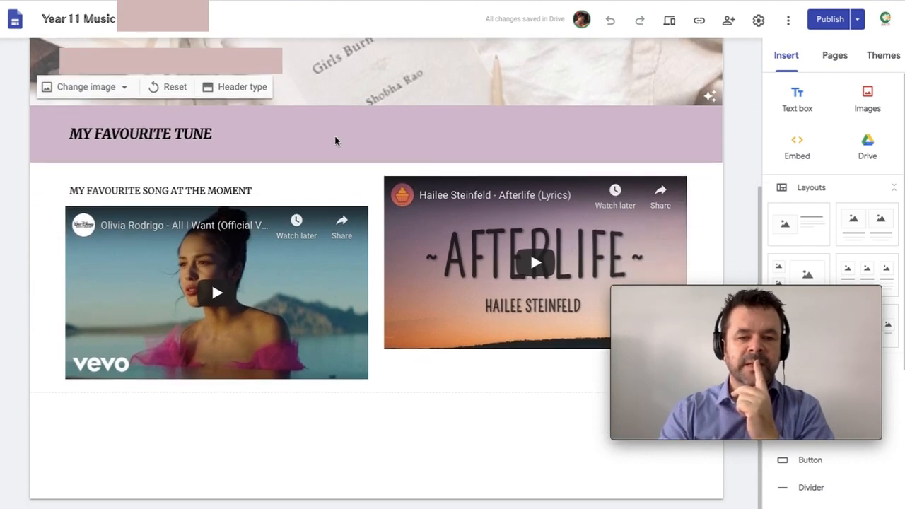
pyautogui.scroll(3, 335, 140)
pyautogui.scroll(3, 335, 139)
pyautogui.moveTo(338, 65)
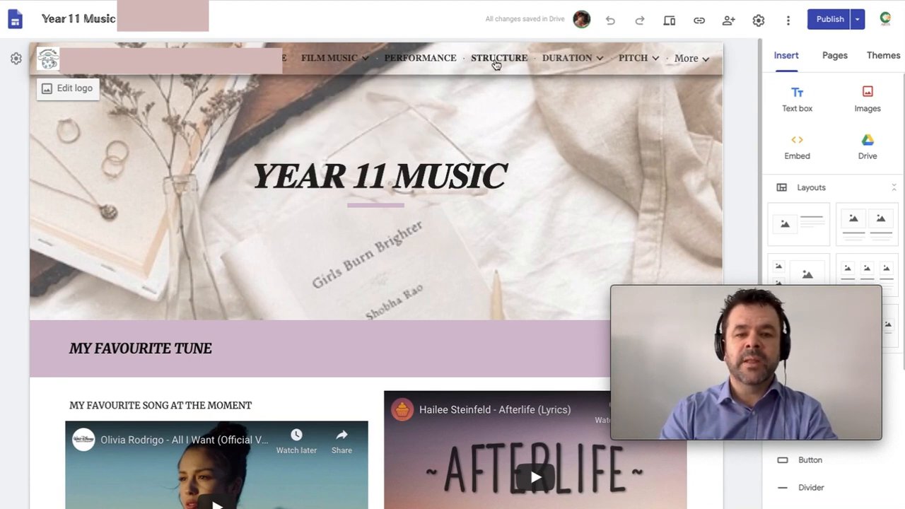
pyautogui.moveTo(589, 55)
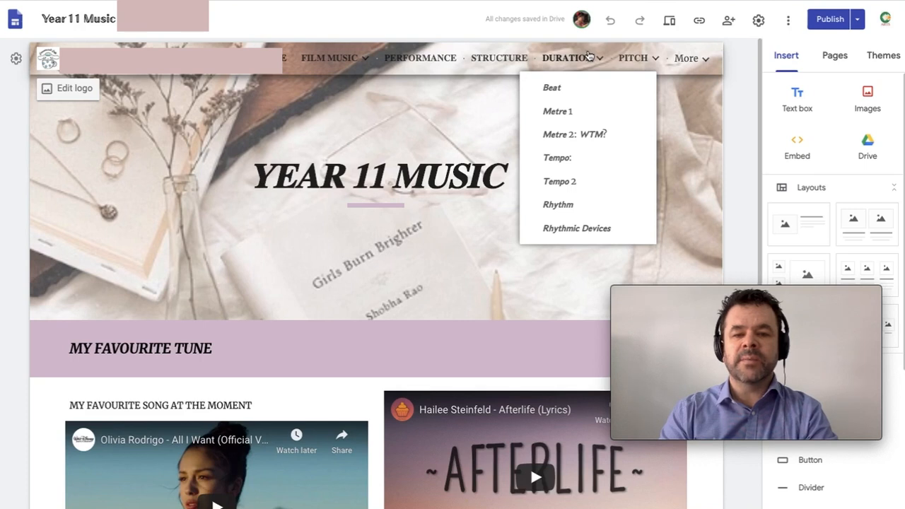
pyautogui.moveTo(640, 58)
pyautogui.moveTo(692, 58)
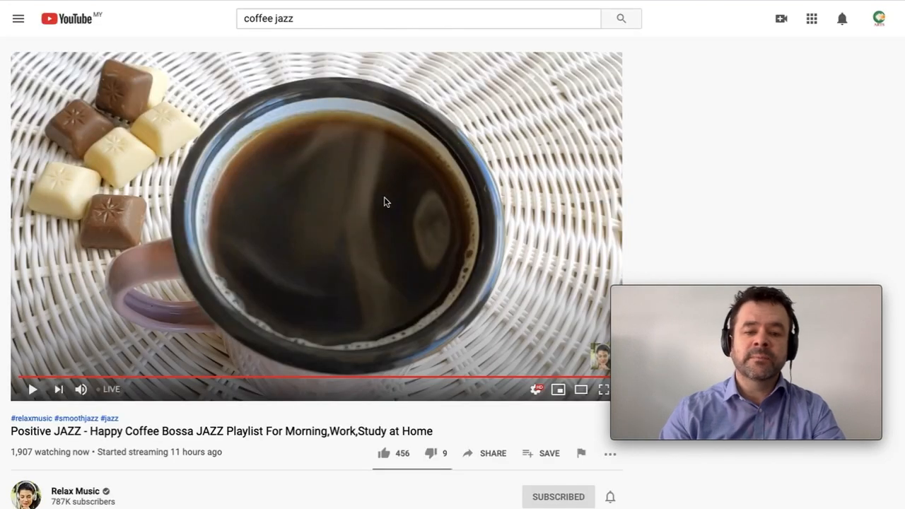
# Step: Play the 'Positive JAZZ - Happy Coffee Bossa JAZZ Playlist' stream, then pause it
pyautogui.click(375, 206)
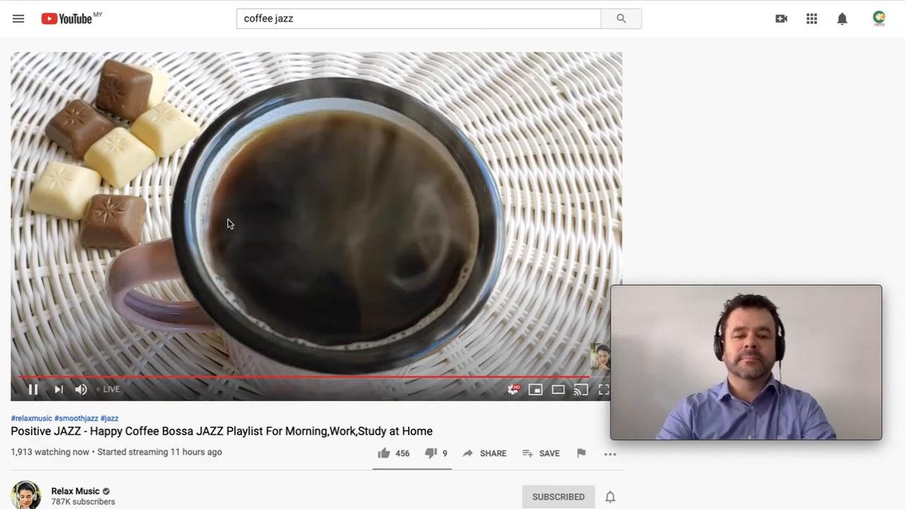
pyautogui.click(163, 256)
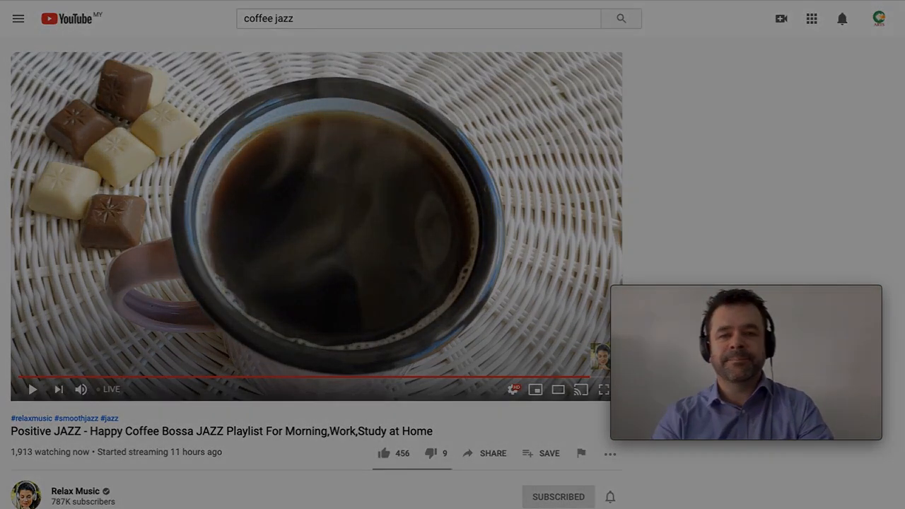